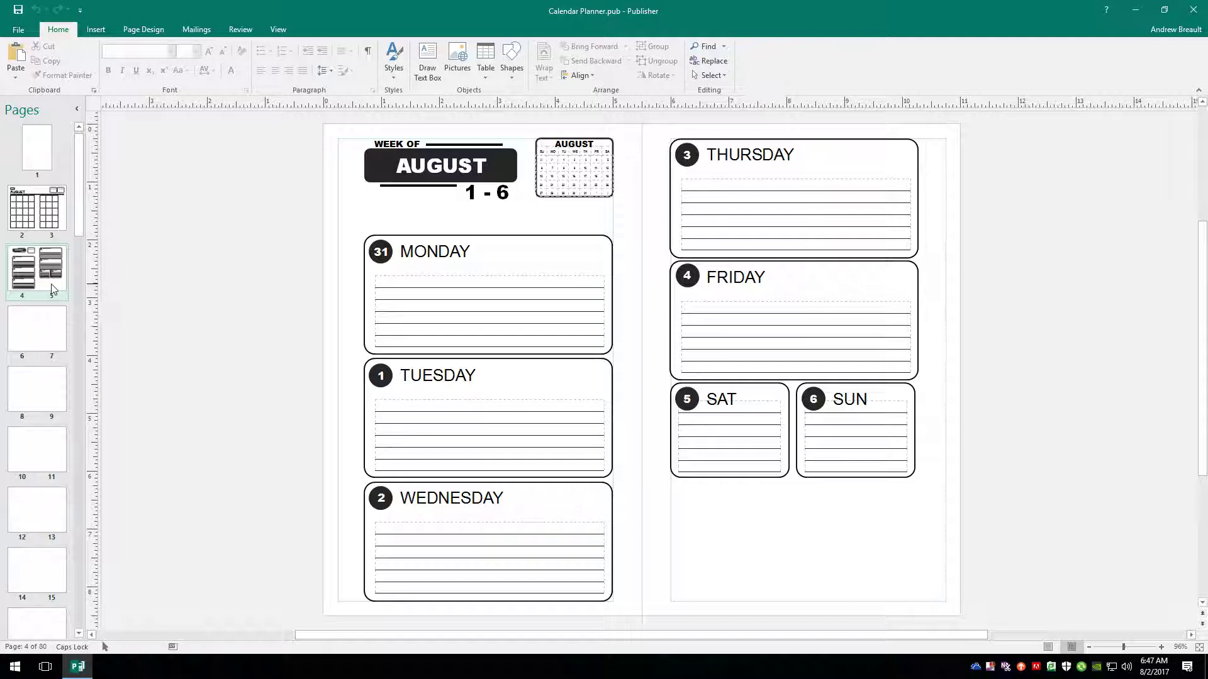
# - Compare the August month spread on pages 2–3 with the August 1–6 week spread, ending on pages 2–3
pyautogui.click(53, 202)
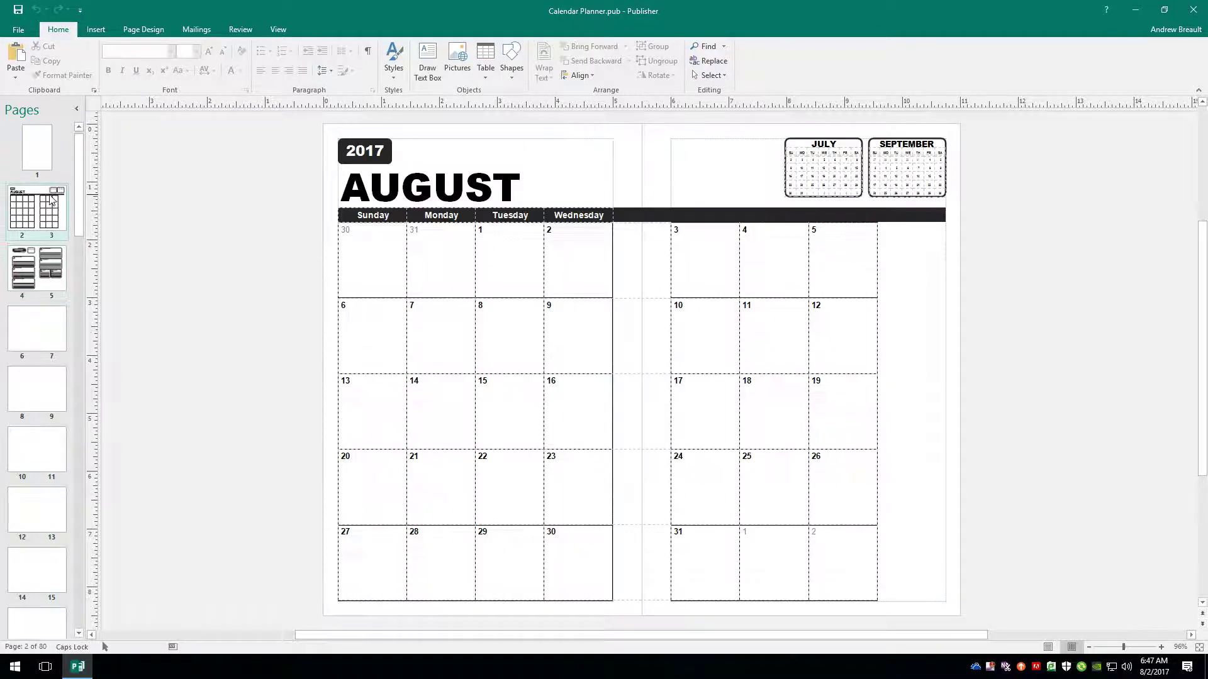
pyautogui.click(52, 281)
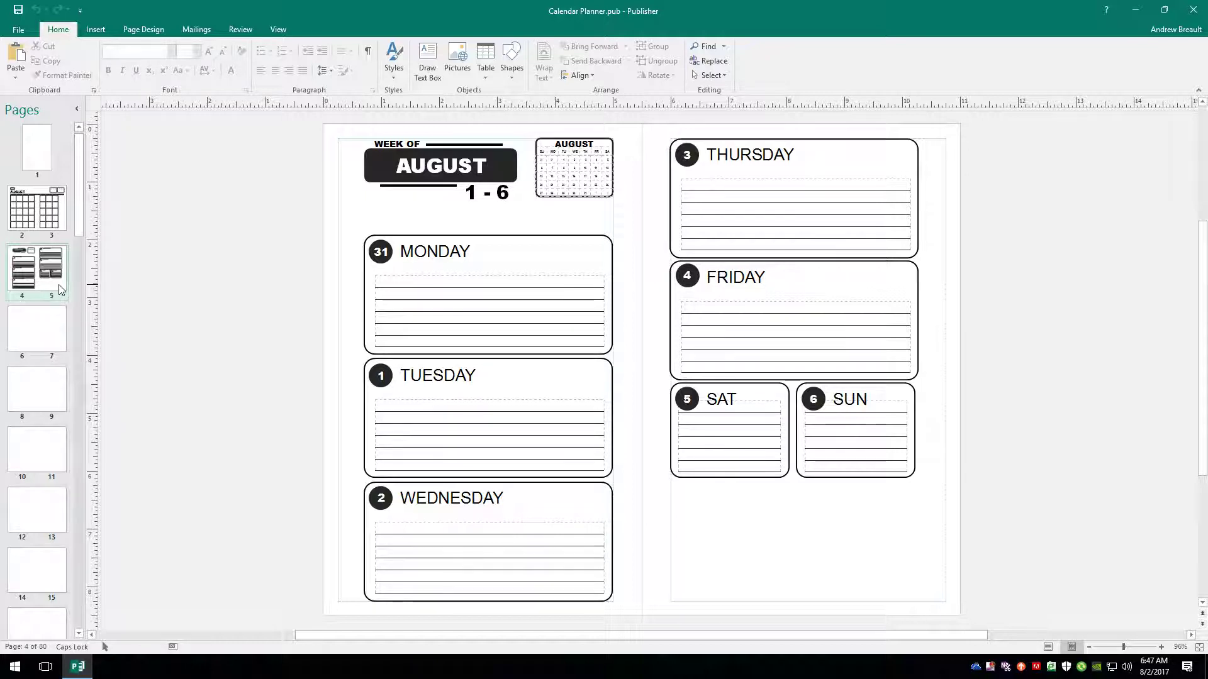
pyautogui.click(37, 209)
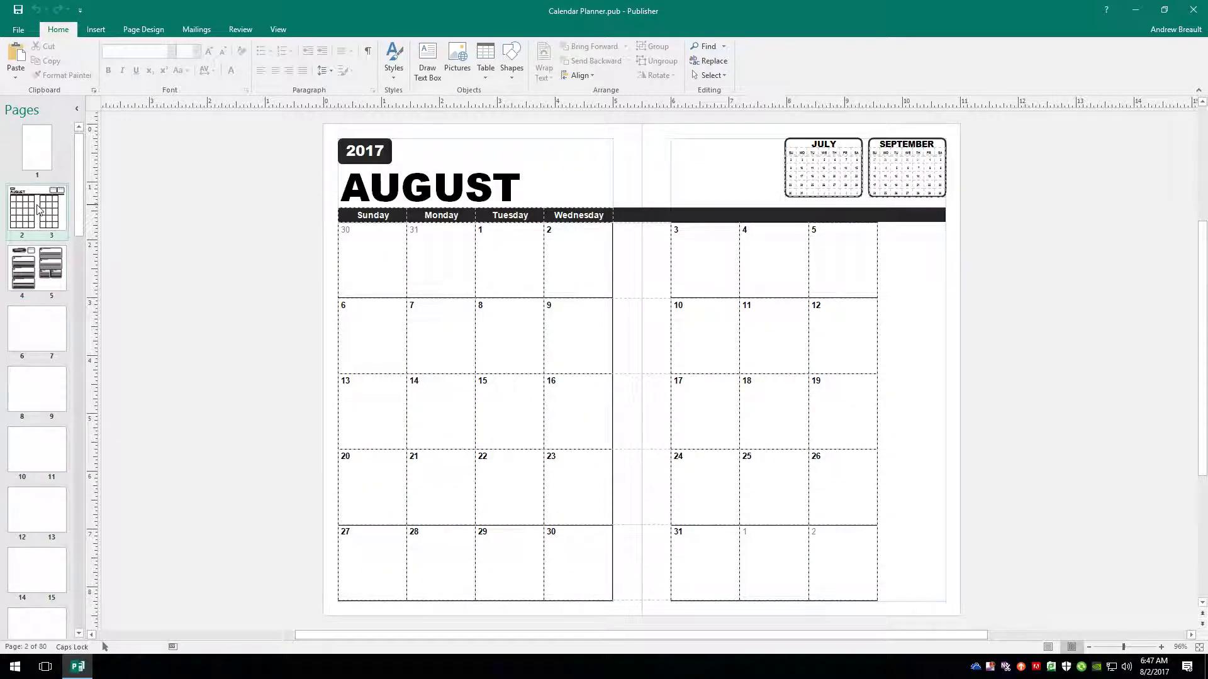
# - Apply the Week View (C) master page to spreads 6–7 and 8–9
pyautogui.click(46, 339)
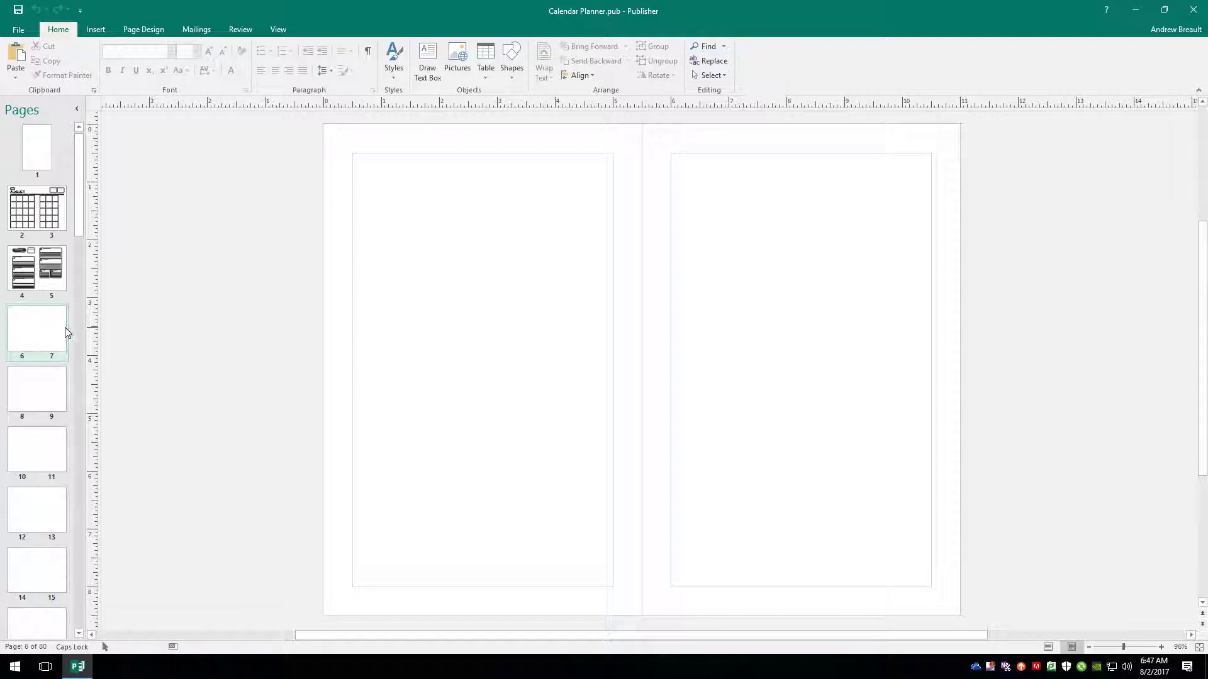
pyautogui.rightClick(36, 332)
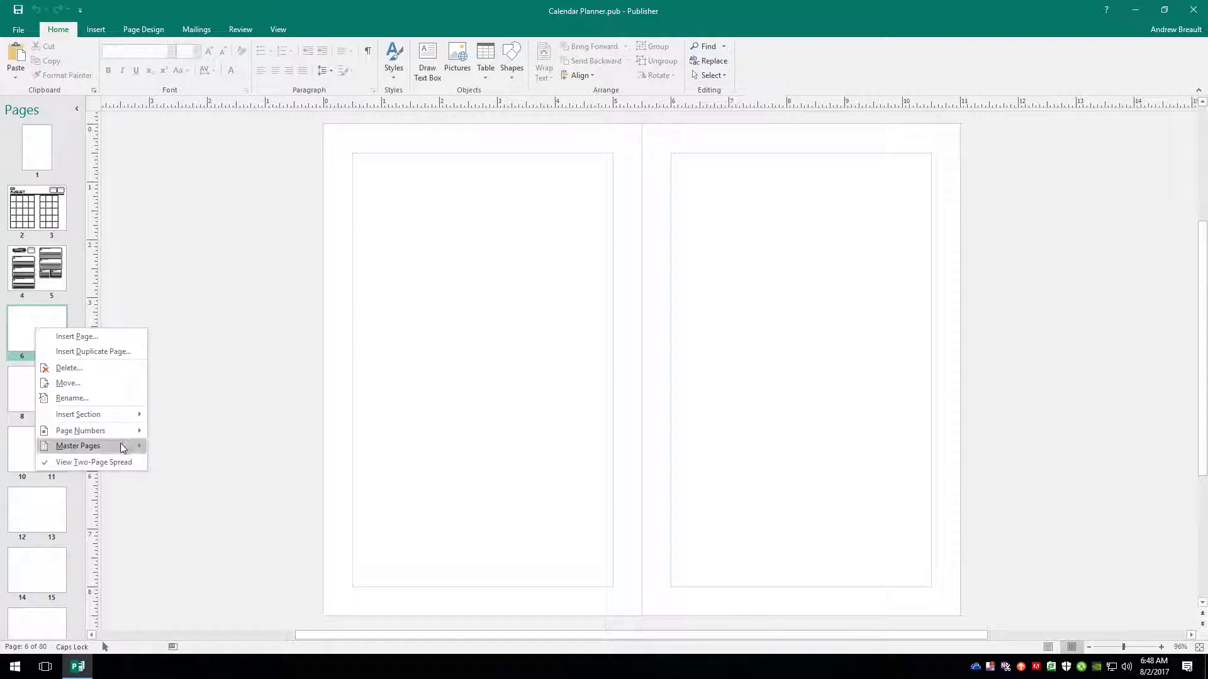
pyautogui.moveTo(118, 443)
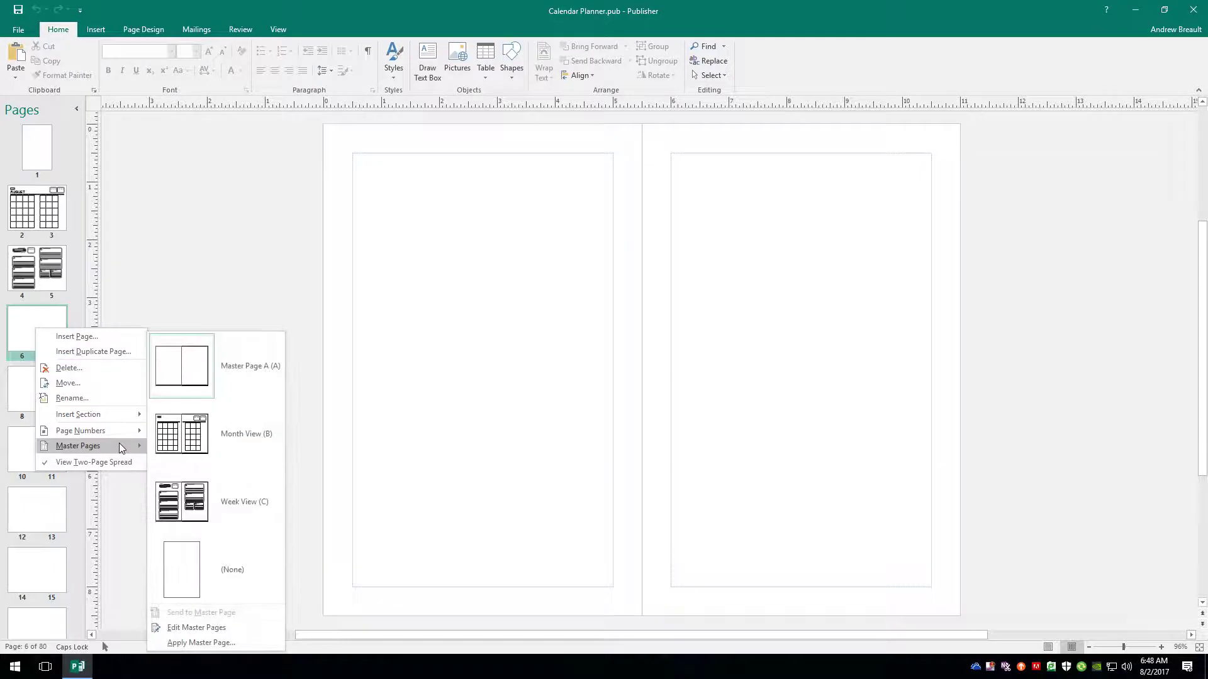
pyautogui.click(191, 507)
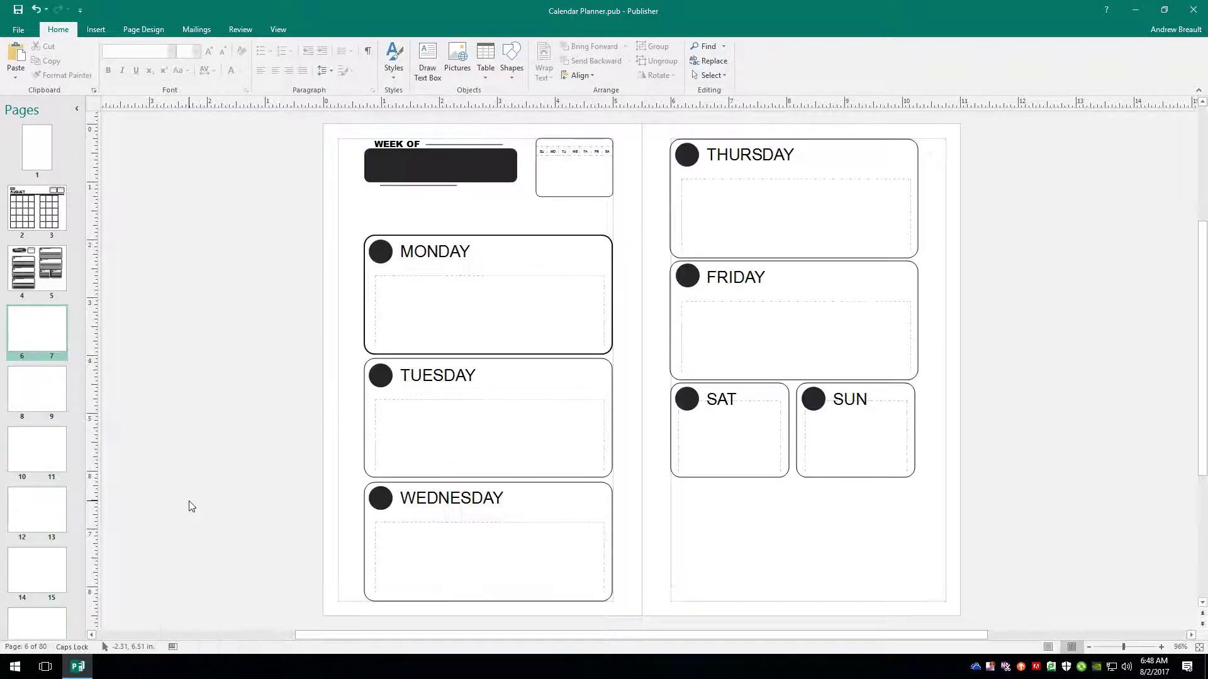
pyautogui.rightClick(46, 401)
pyautogui.moveTo(116, 519)
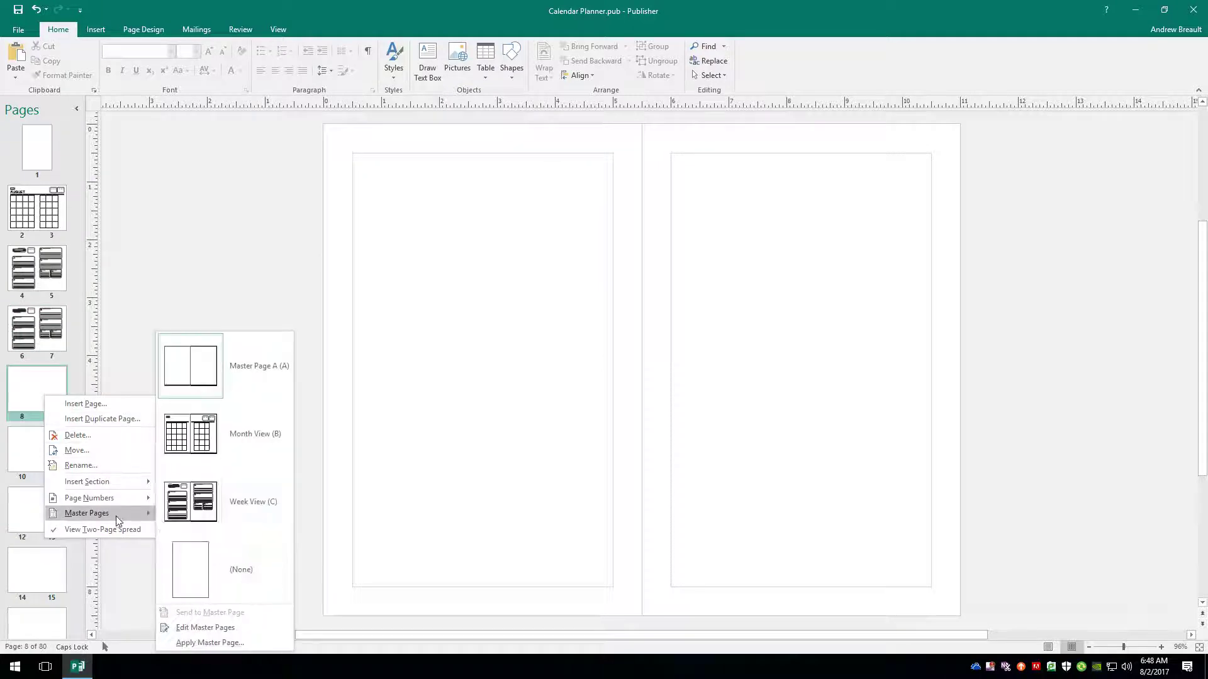
pyautogui.click(166, 522)
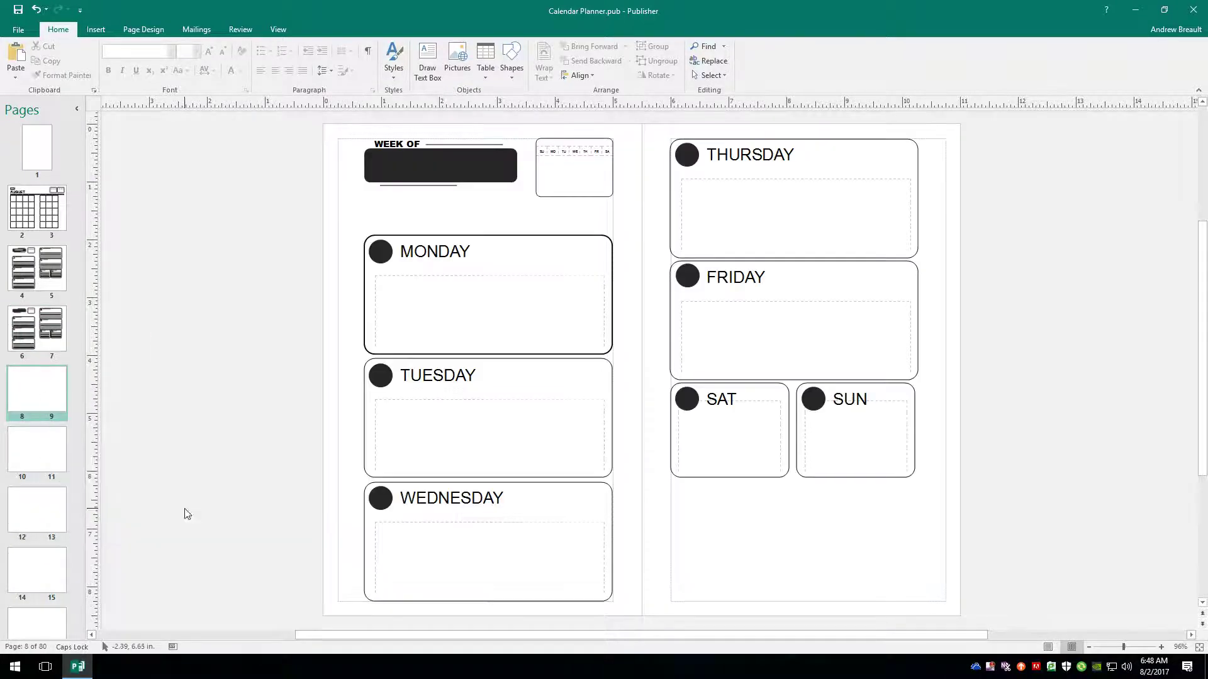
# - Apply the Week View (C) master to spreads 10–11 and 12–13, then review back to pages 6–7
pyautogui.rightClick(50, 461)
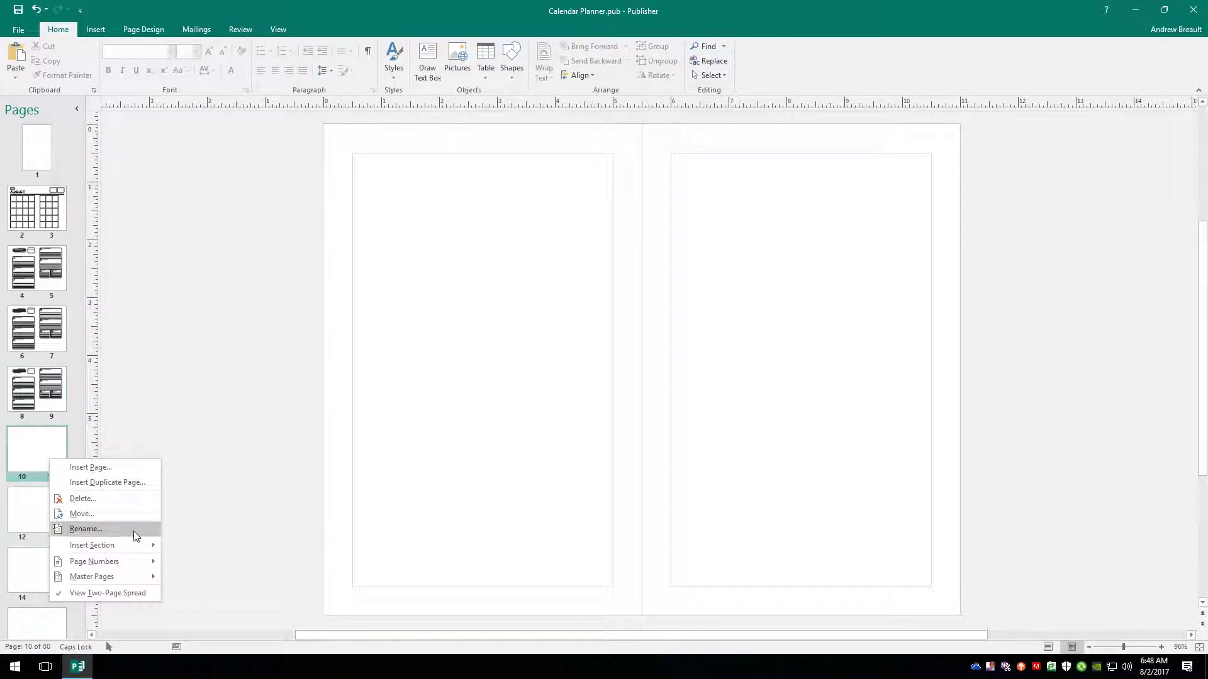
pyautogui.moveTo(138, 574)
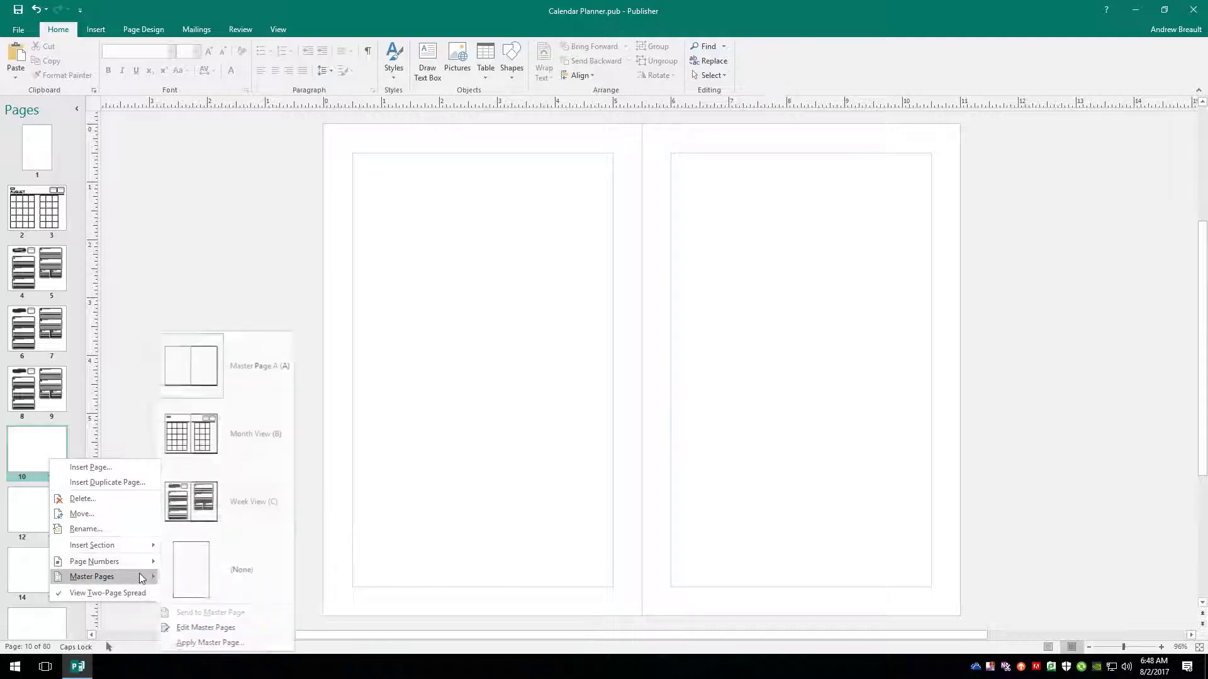
pyautogui.click(197, 513)
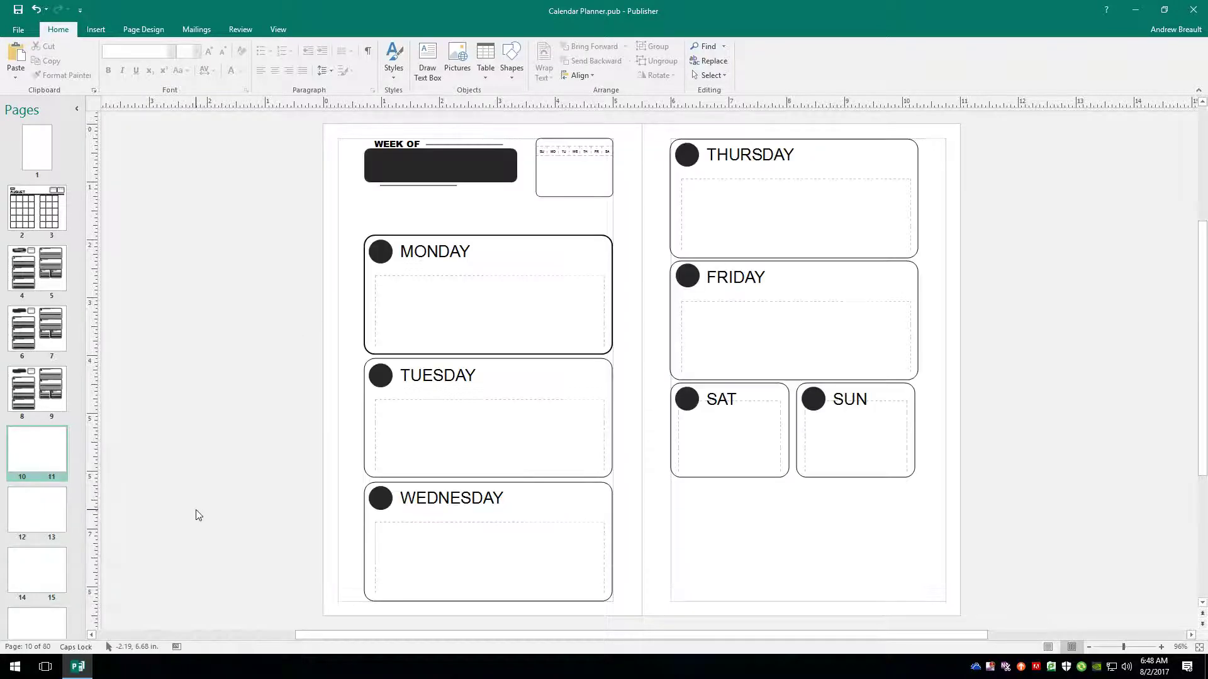
pyautogui.rightClick(33, 512)
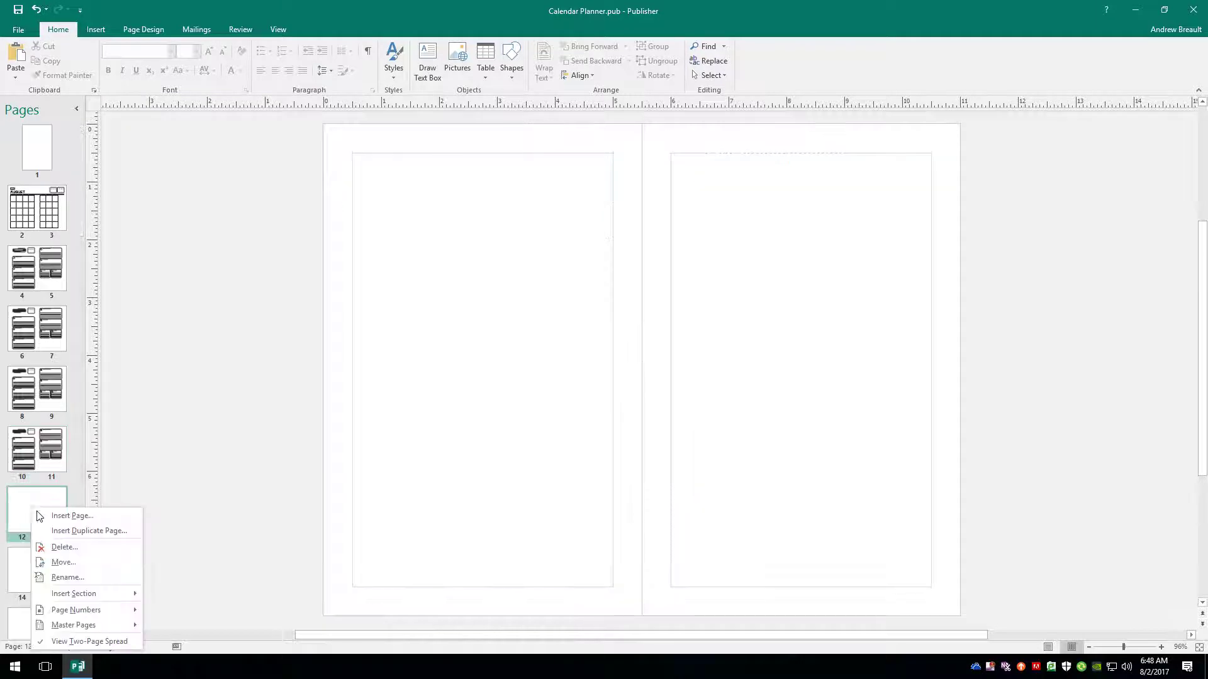
pyautogui.moveTo(112, 623)
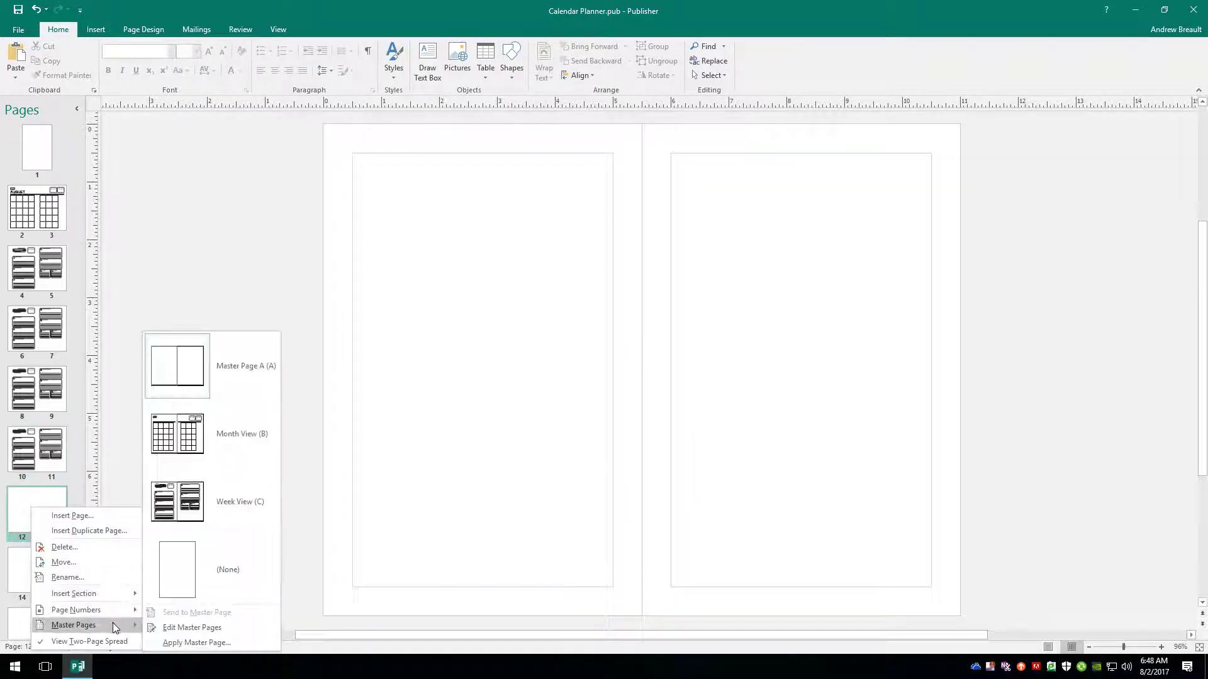
pyautogui.click(178, 511)
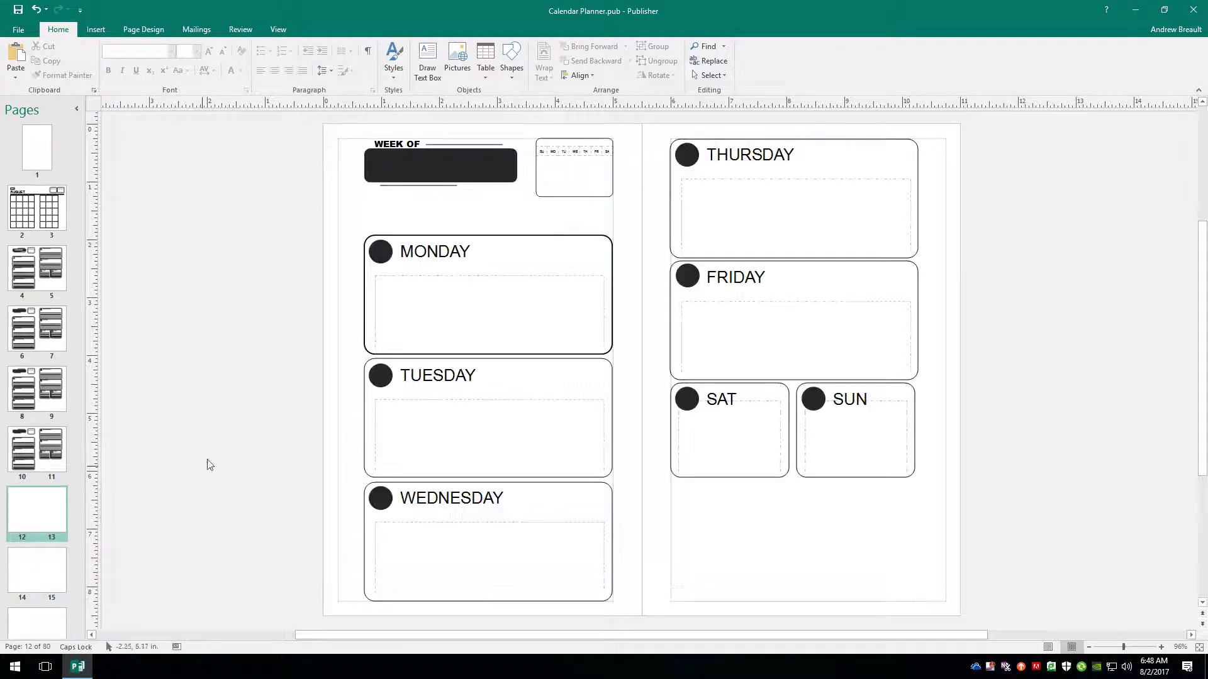
pyautogui.click(54, 449)
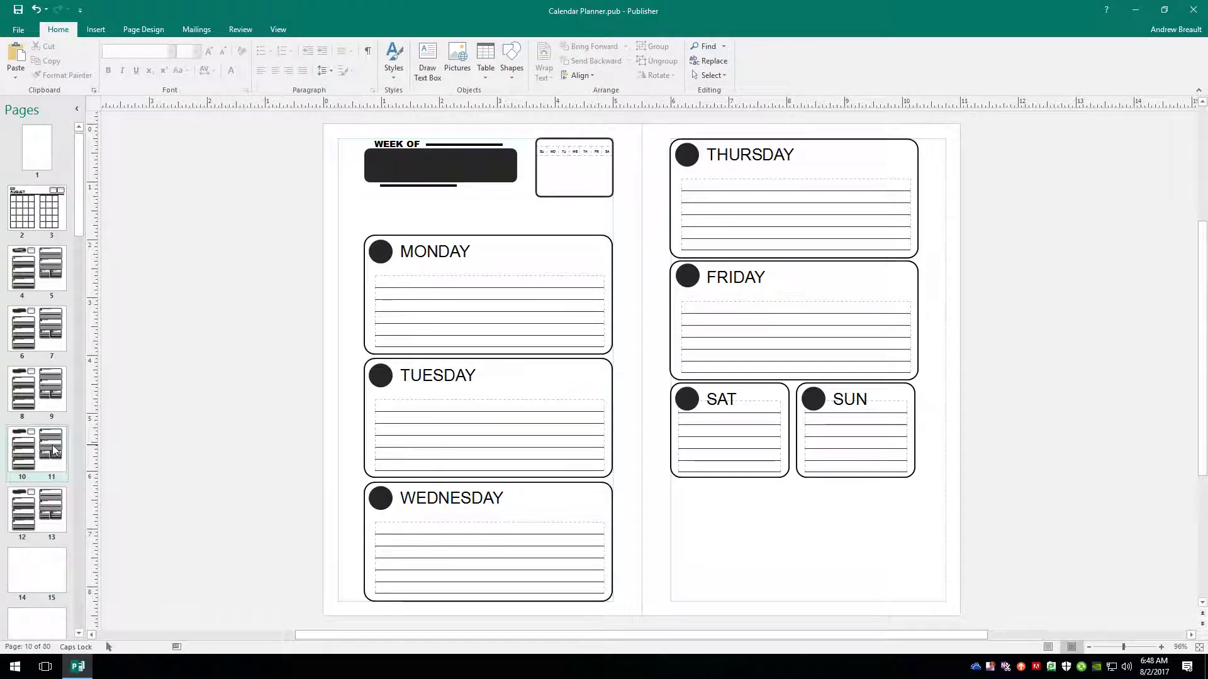
pyautogui.click(54, 390)
pyautogui.click(55, 340)
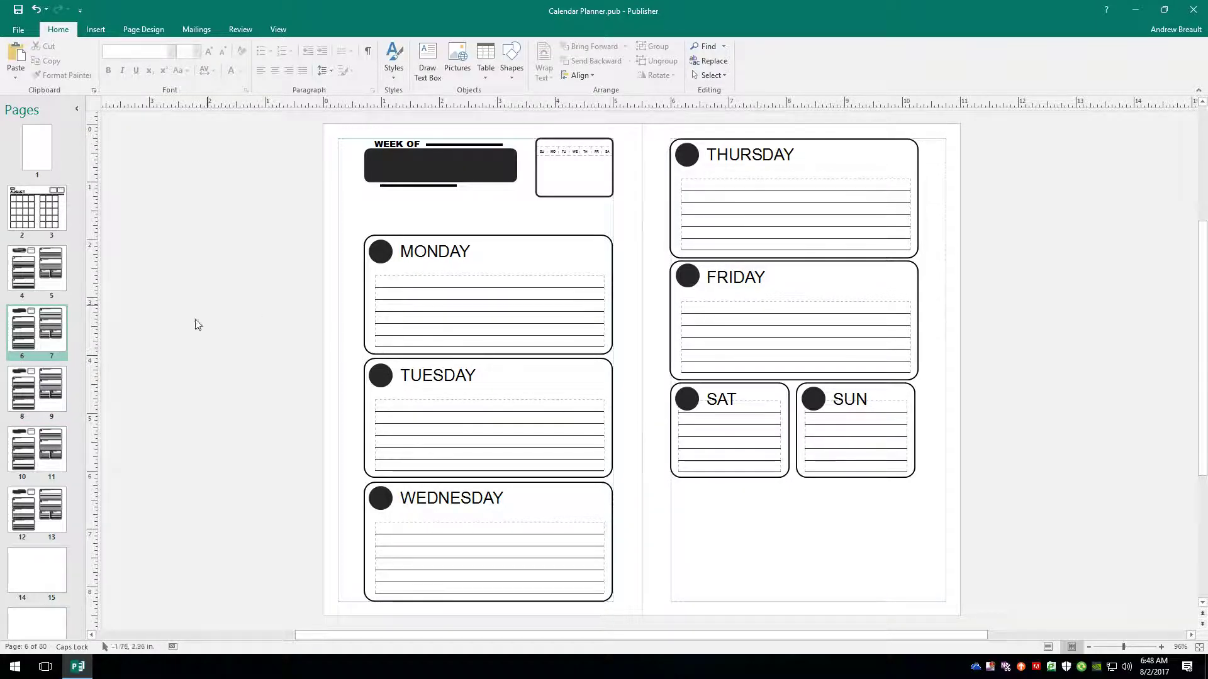
# - Shrink the '1 - 6' date range under AUGUST on pages 4–5 from 24 pt to 20 pt
pyautogui.click(33, 275)
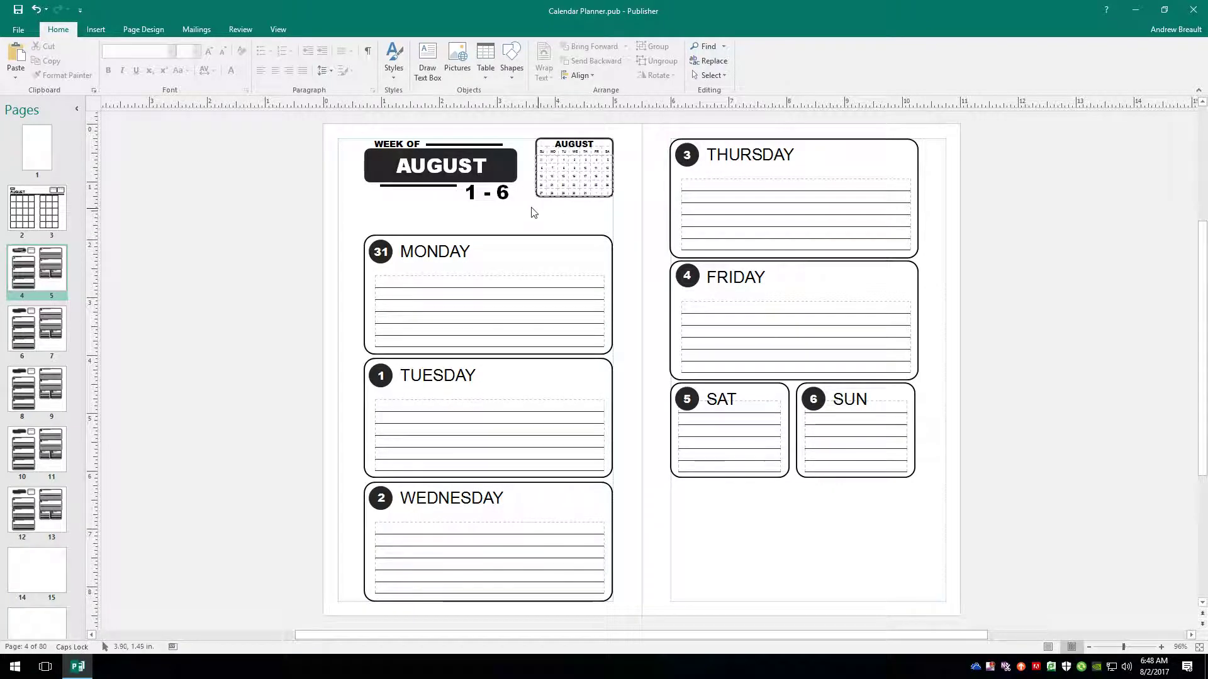
pyautogui.doubleClick(484, 194)
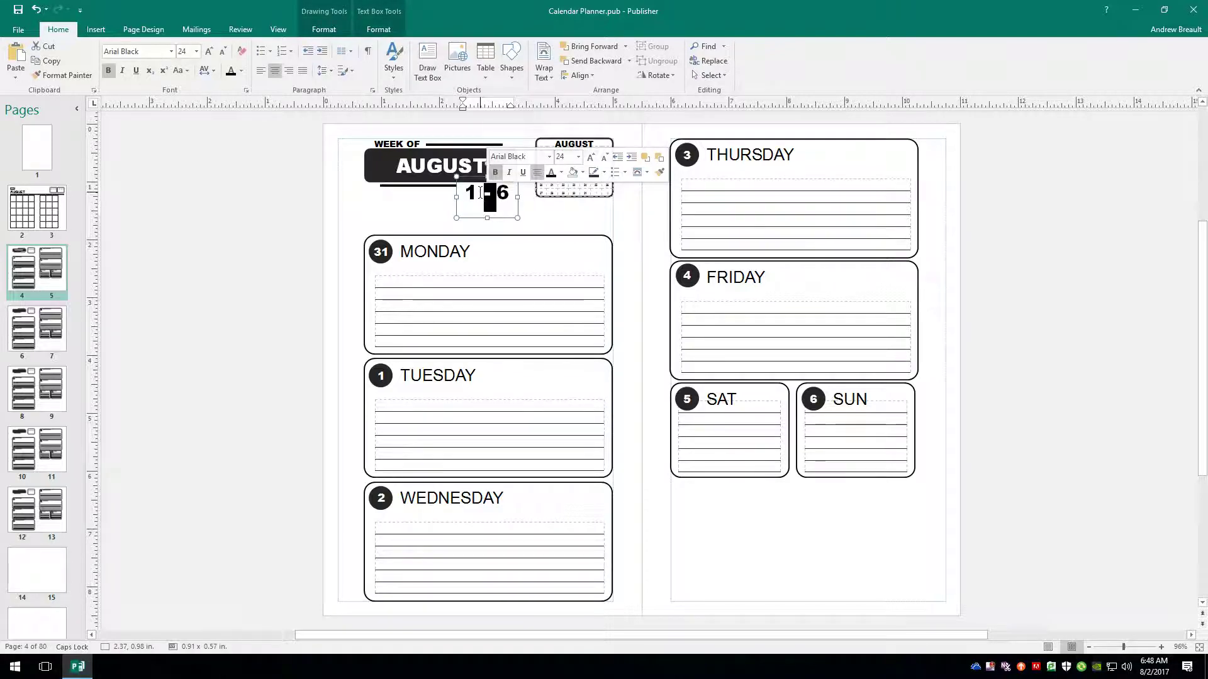
pyautogui.tripleClick(489, 201)
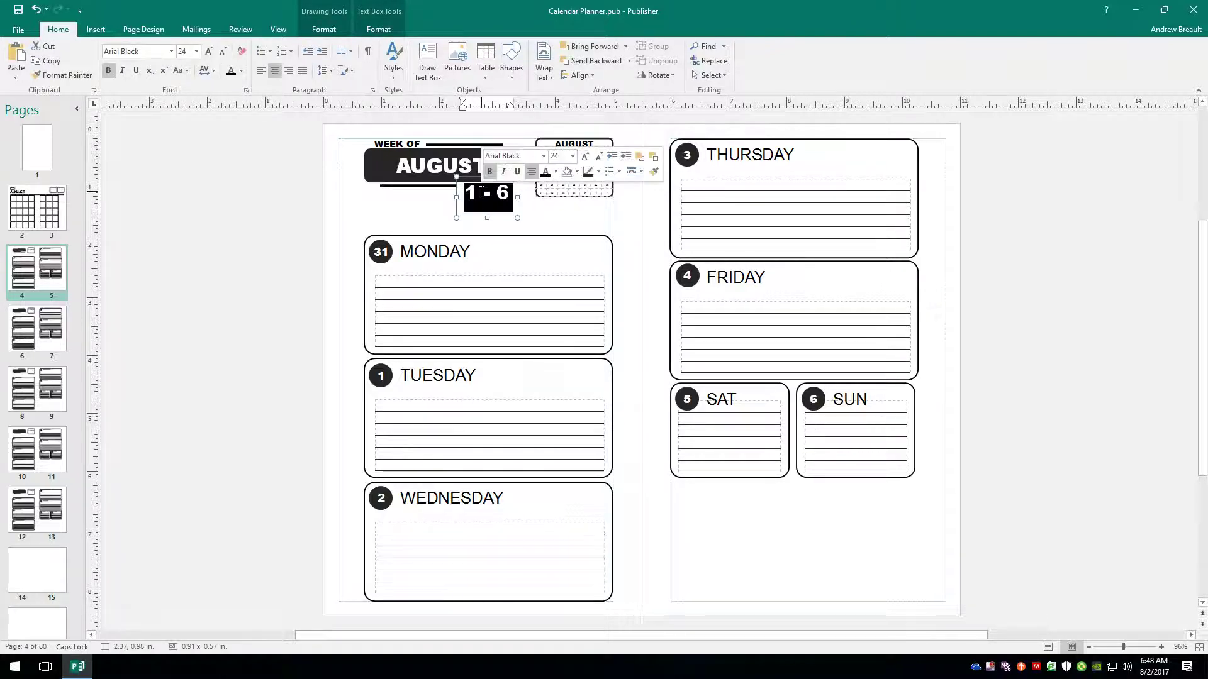
pyautogui.click(224, 51)
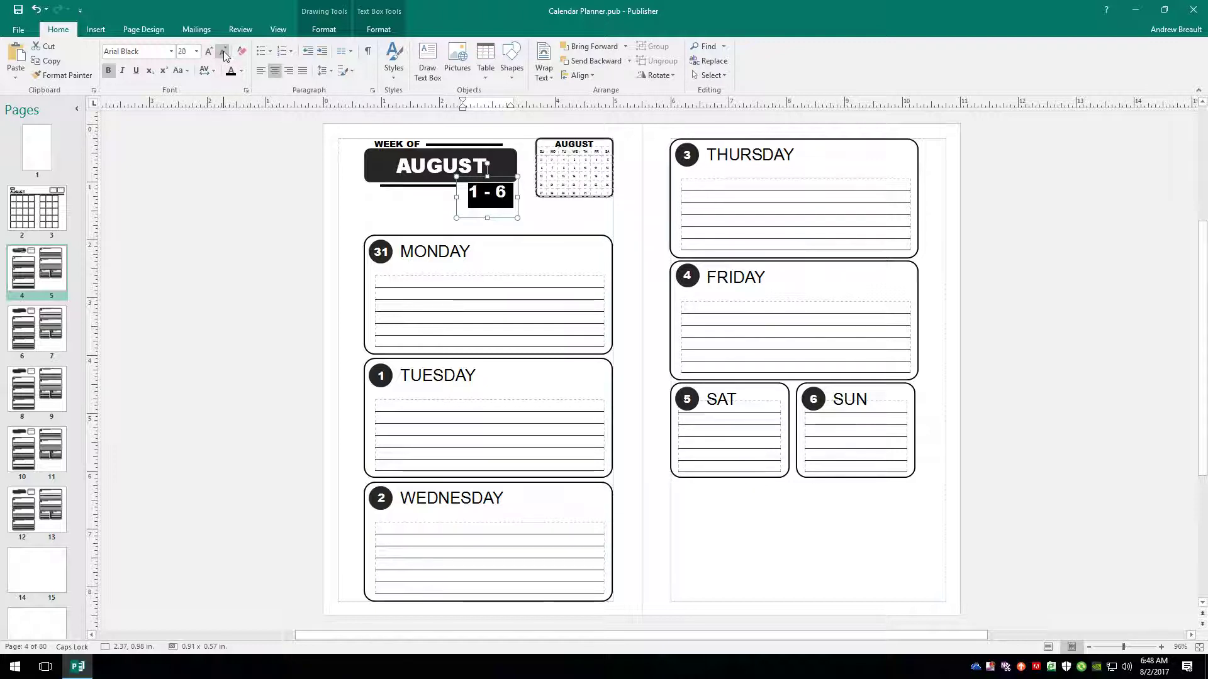
pyautogui.click(223, 51)
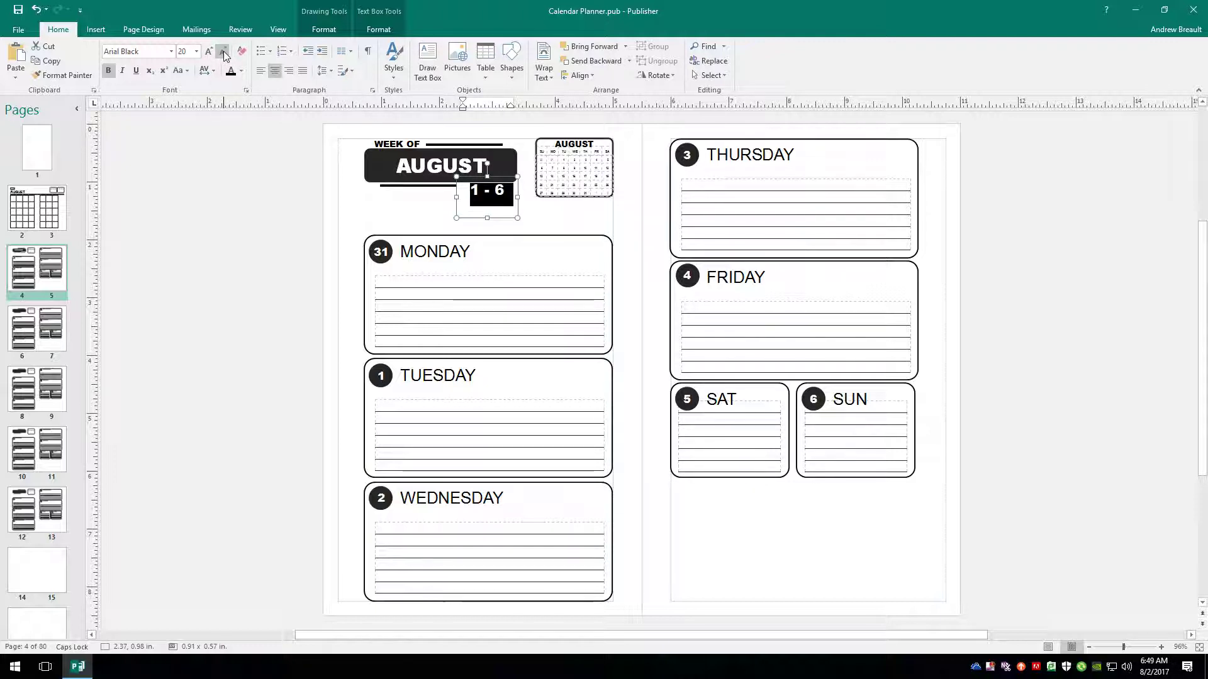
pyautogui.click(203, 251)
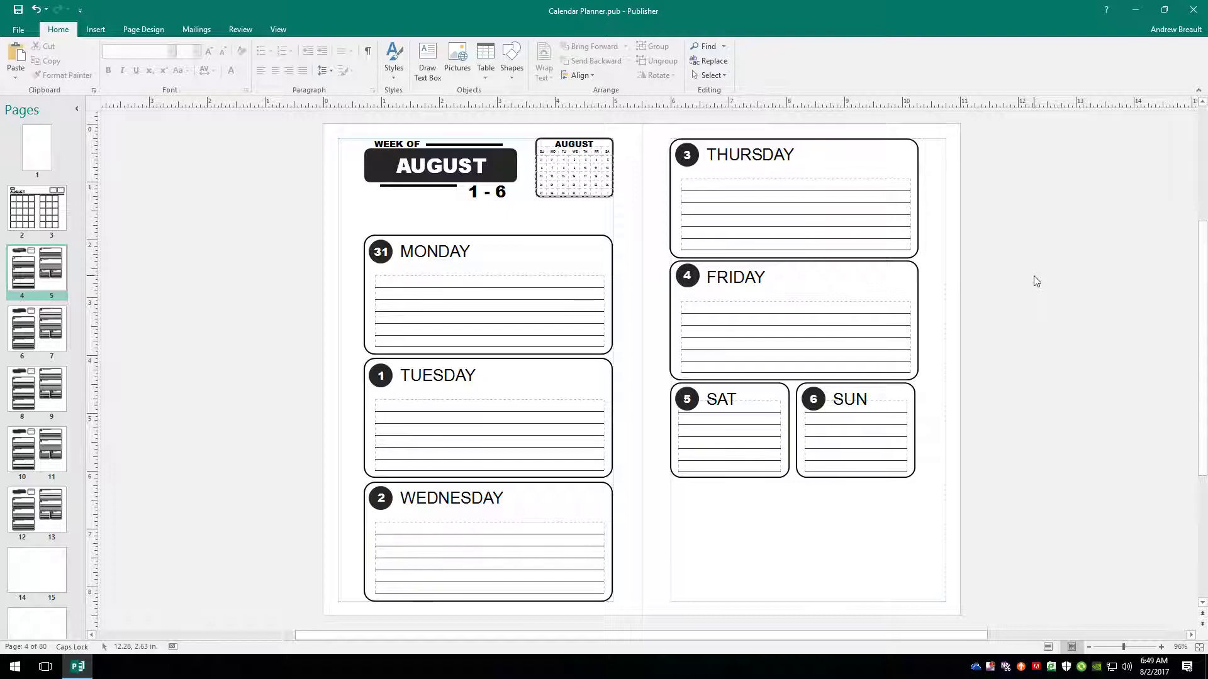
# - Copy every object on the August 1–6 week spread onto spreads 6–7, 8–9, 10–11 and 12–13
pyautogui.hotkey('ctrl', 'a')
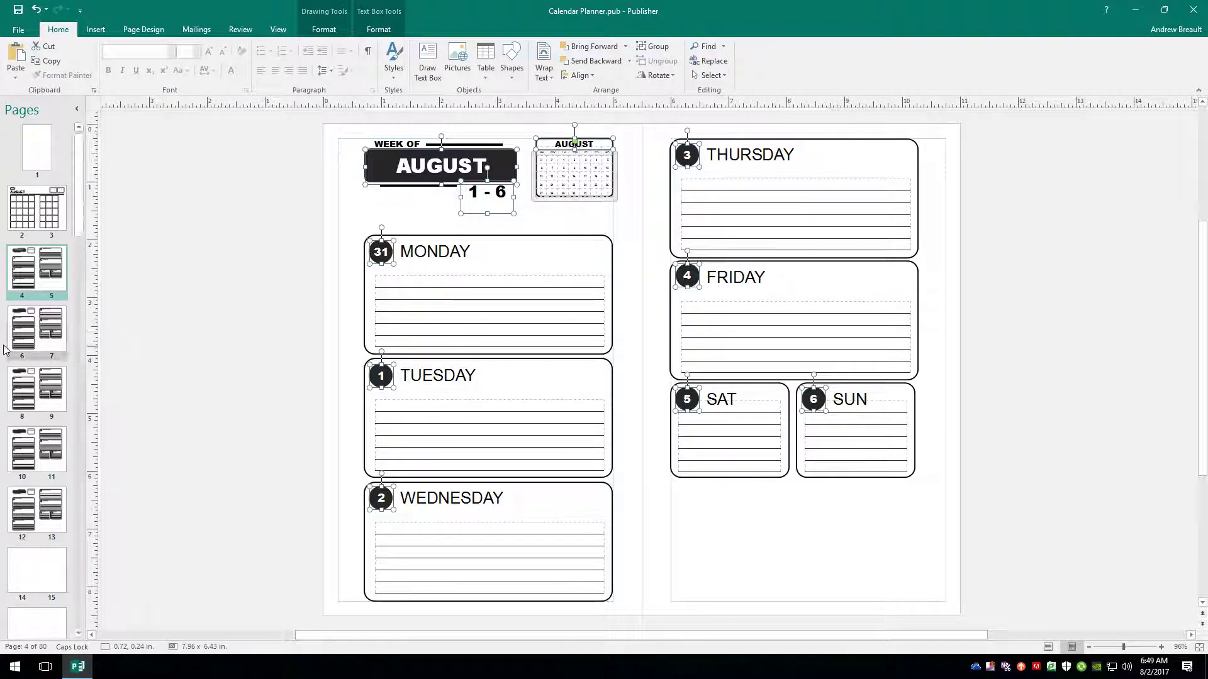
pyautogui.click(49, 334)
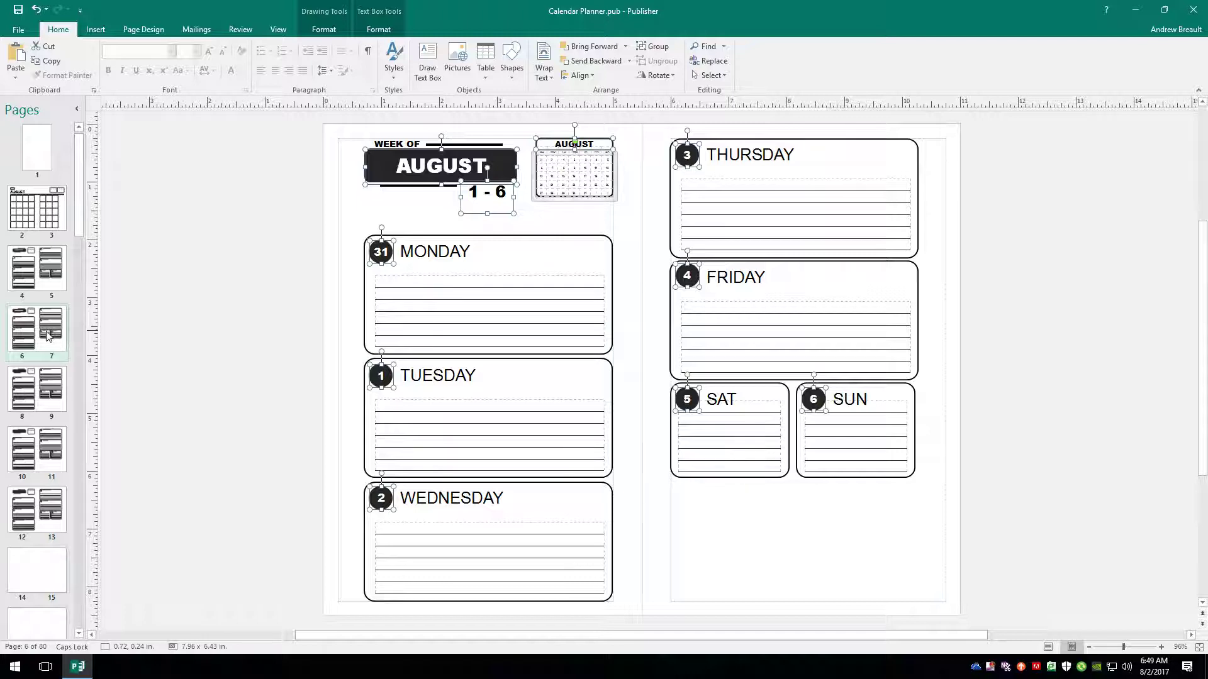
pyautogui.click(48, 404)
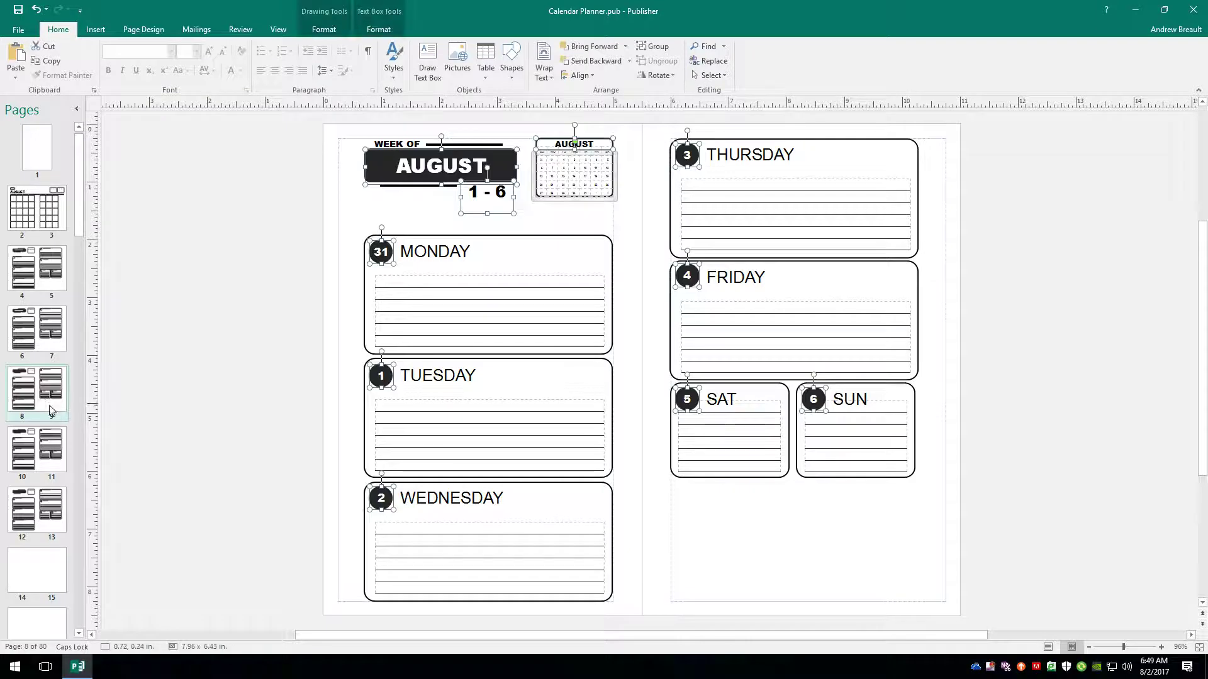
pyautogui.click(49, 462)
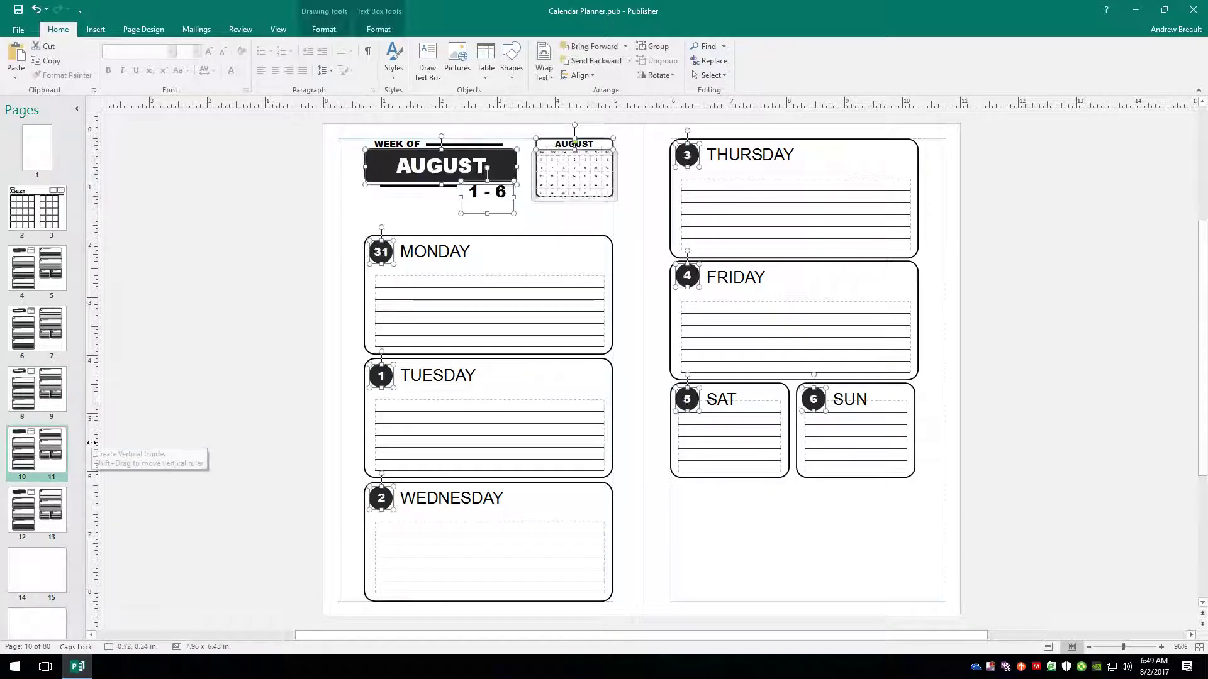
pyautogui.click(31, 525)
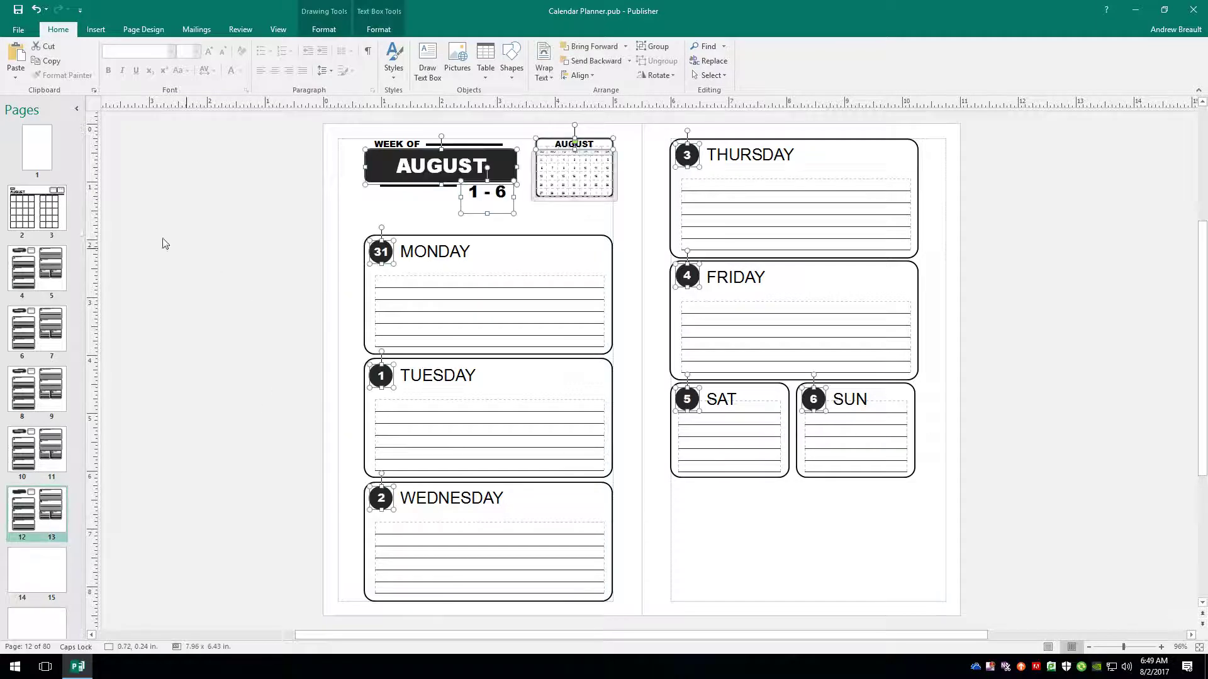
pyautogui.click(44, 283)
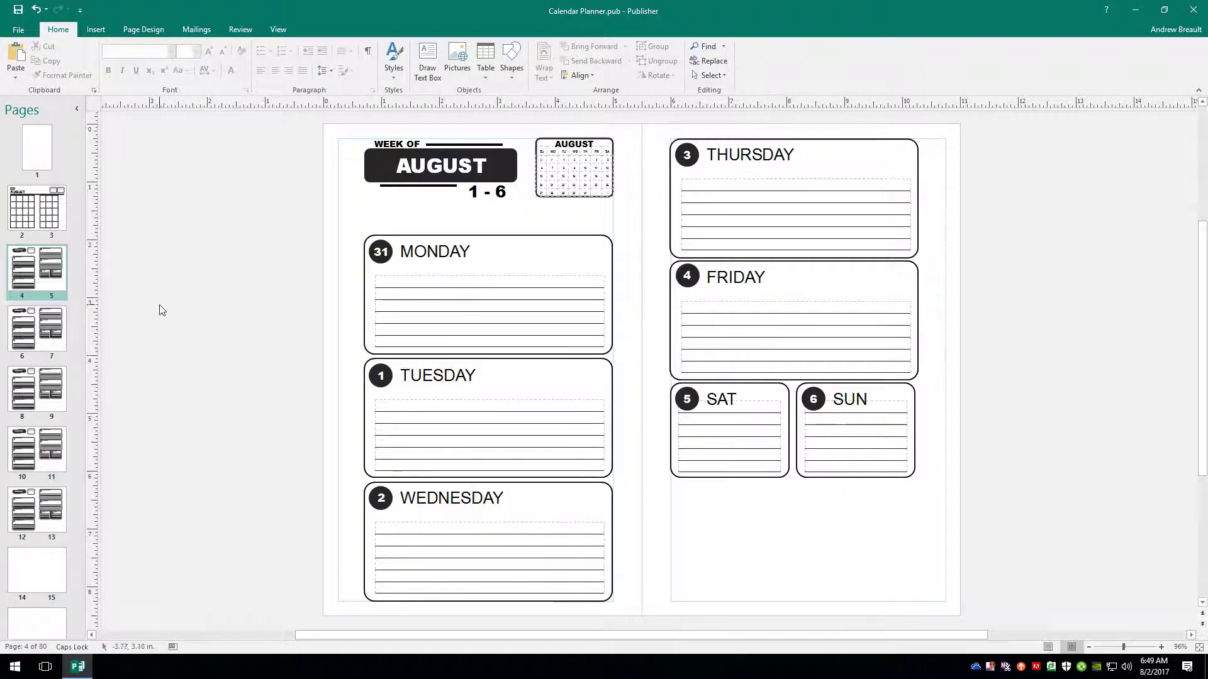
# - Renumber the day circles on pages 6–7 as 7, 8 and 9 for Monday through Wednesday
pyautogui.click(43, 324)
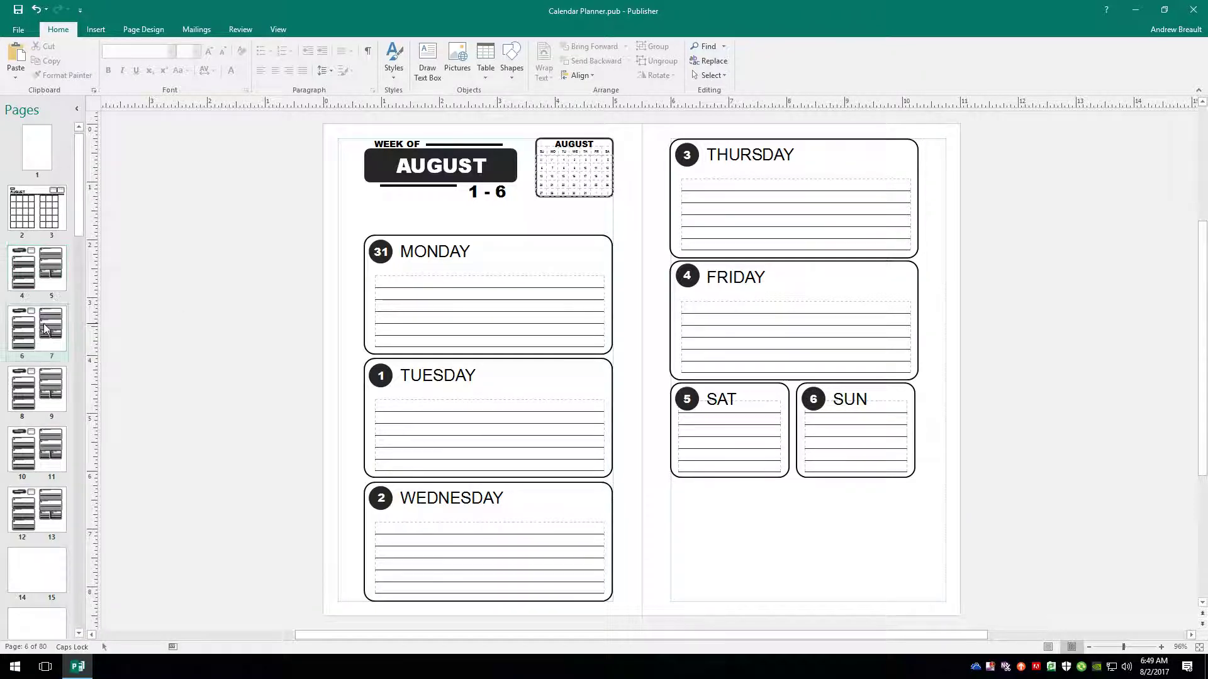
pyautogui.click(384, 253)
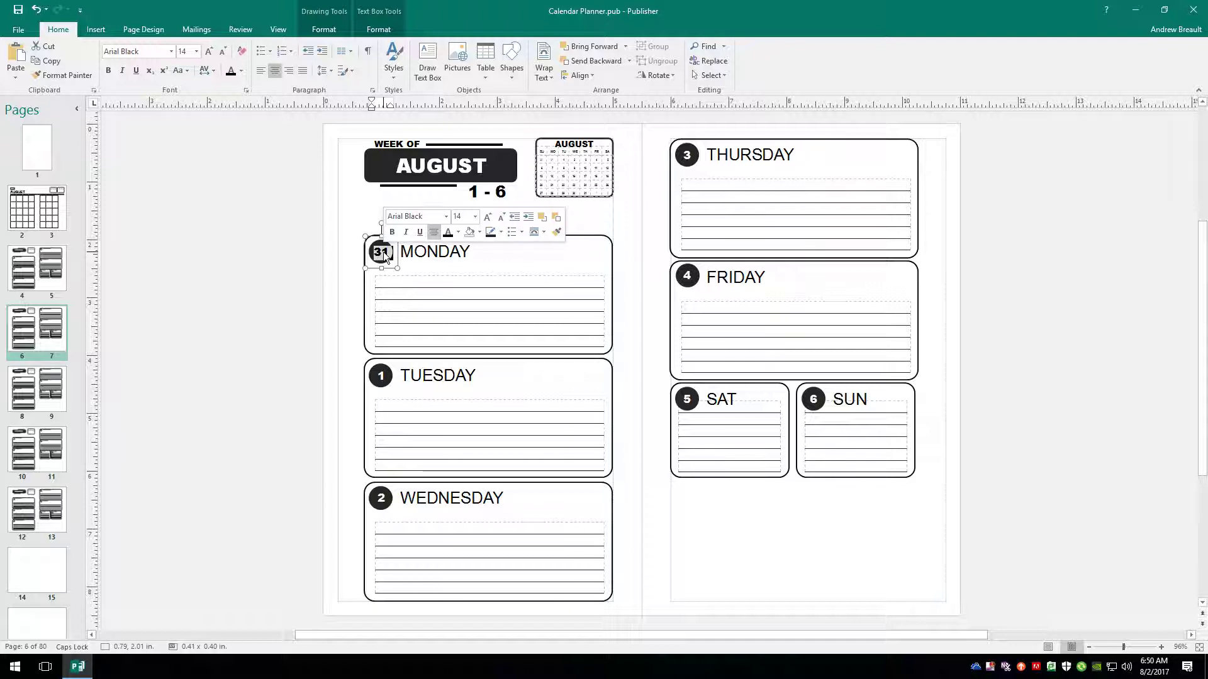
pyautogui.write('7')
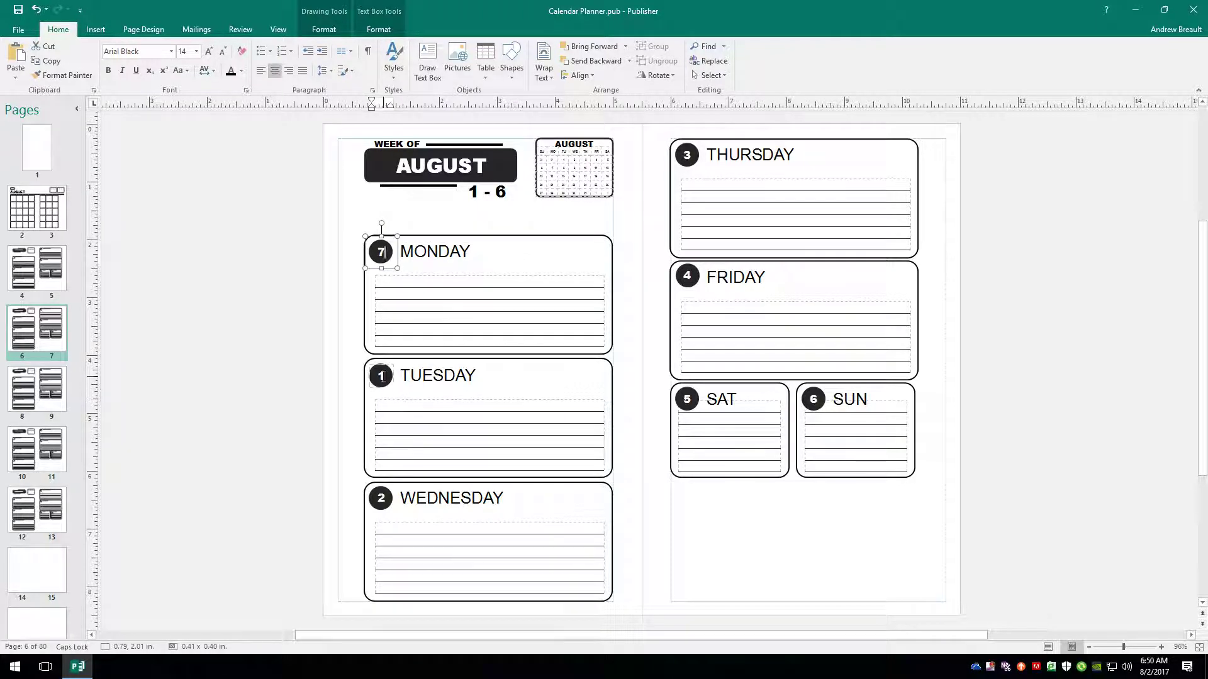
pyautogui.doubleClick(382, 376)
pyautogui.write('8')
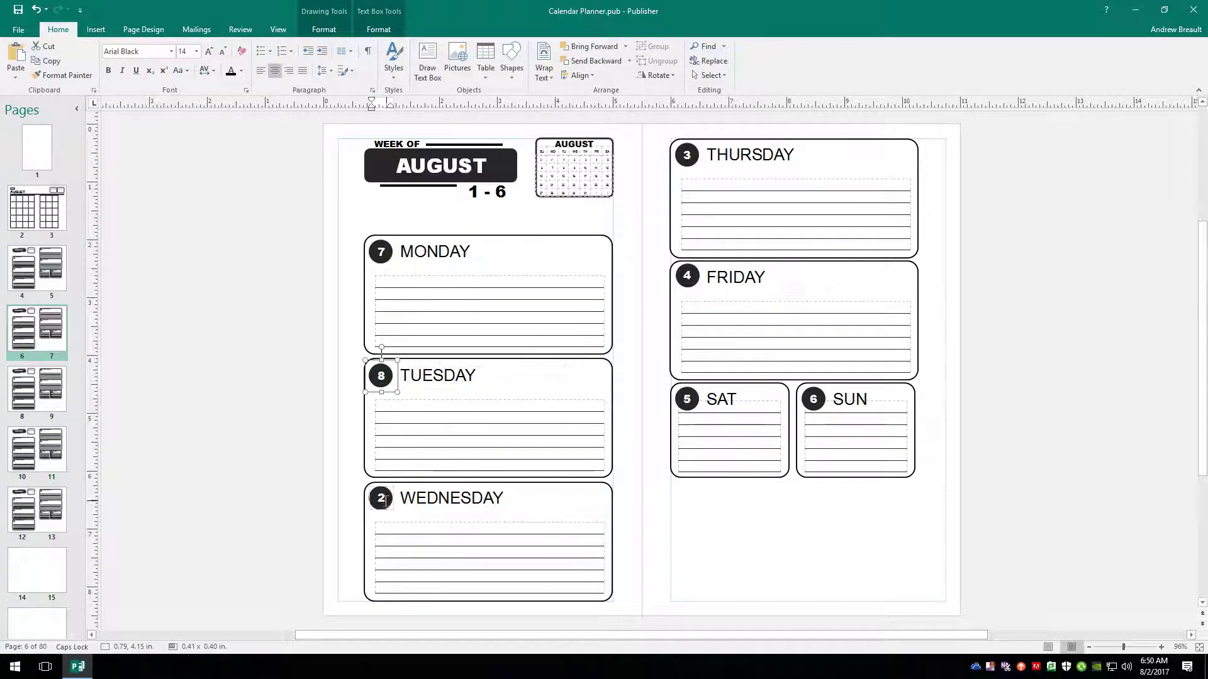
pyautogui.doubleClick(385, 500)
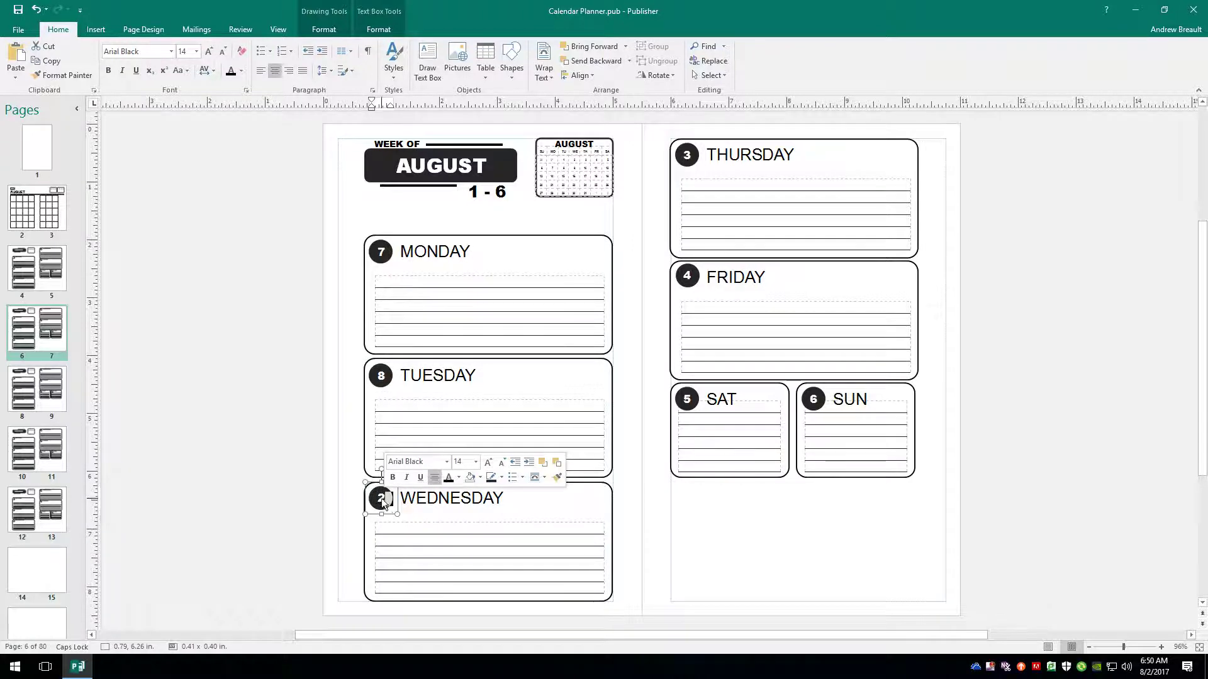
pyautogui.doubleClick(382, 501)
pyautogui.write('9')
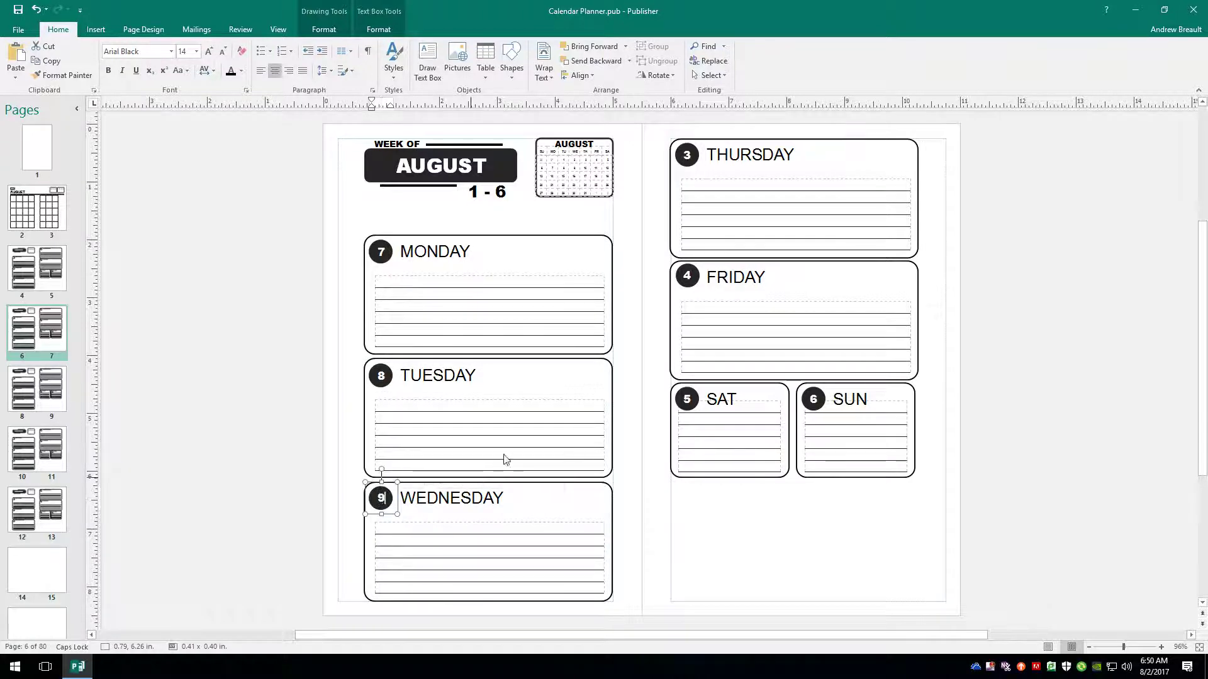
pyautogui.click(817, 567)
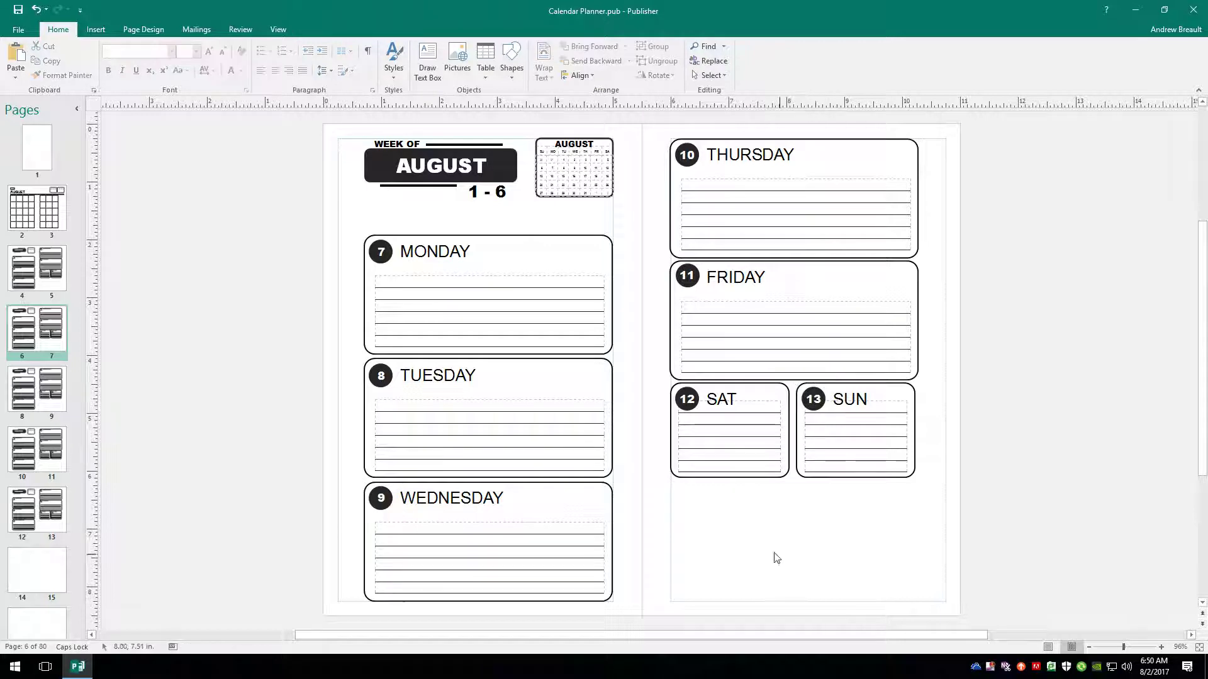
# - Change Monday's day number on pages 8–9 from 31 to 14
pyautogui.click(39, 395)
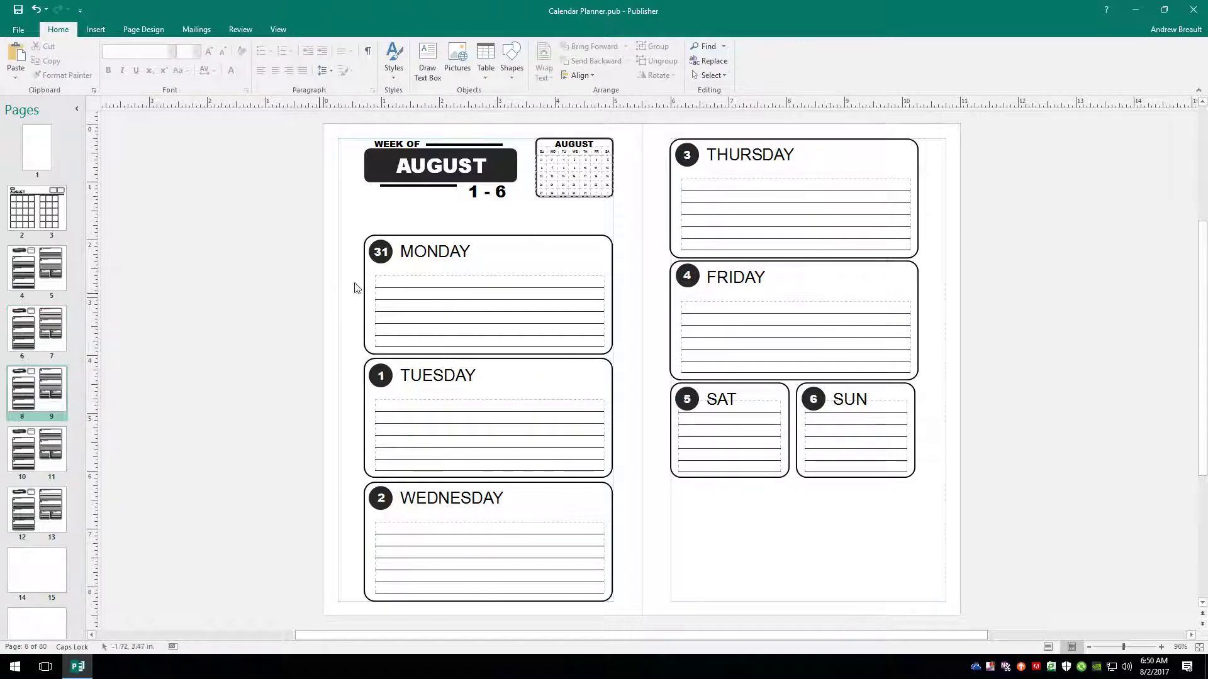
pyautogui.click(380, 252)
pyautogui.doubleClick(380, 252)
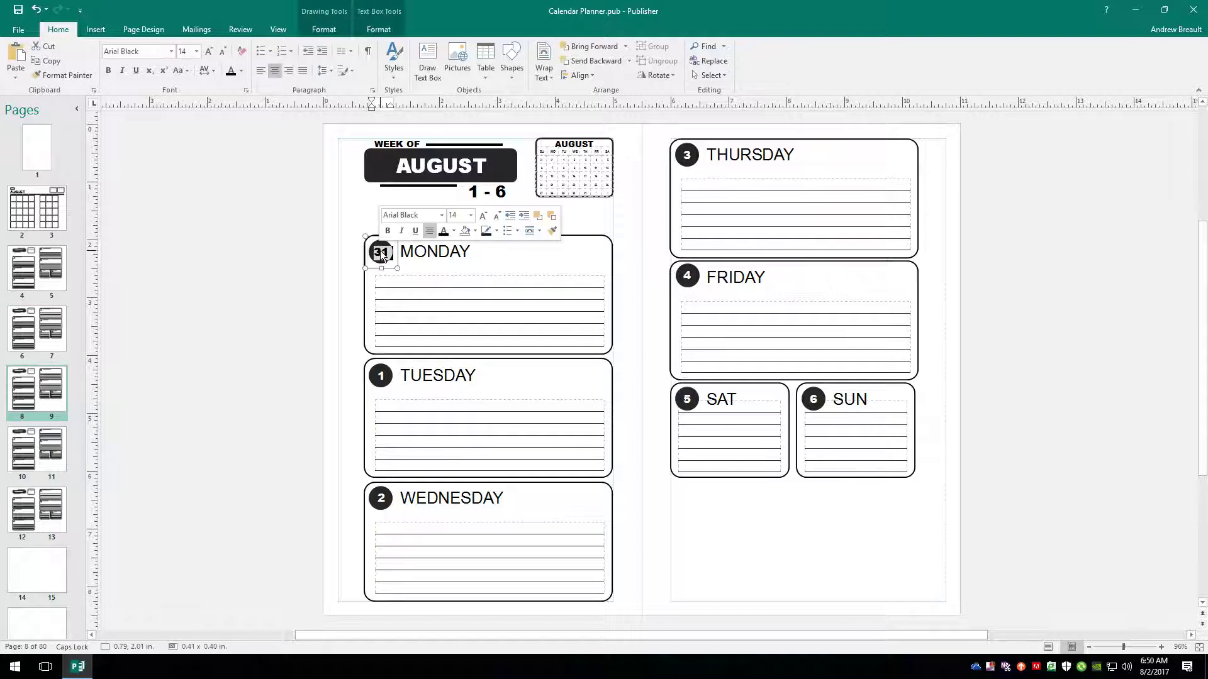
pyautogui.write('14')
pyautogui.click(381, 375)
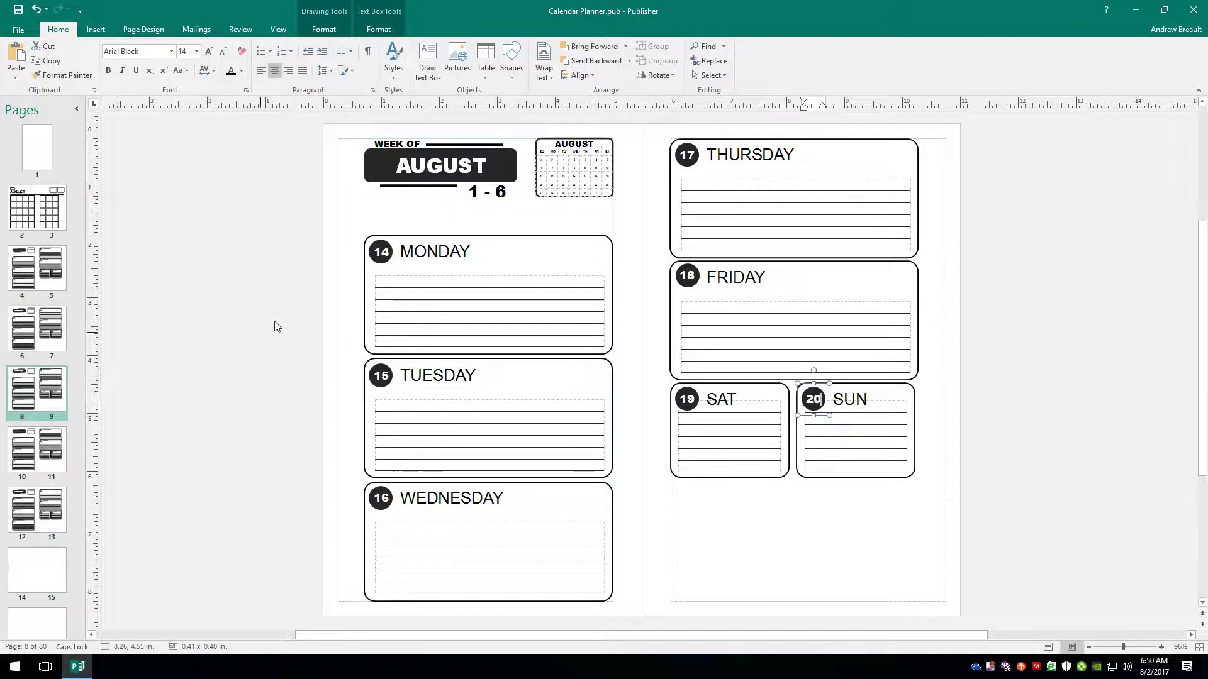
pyautogui.click(50, 342)
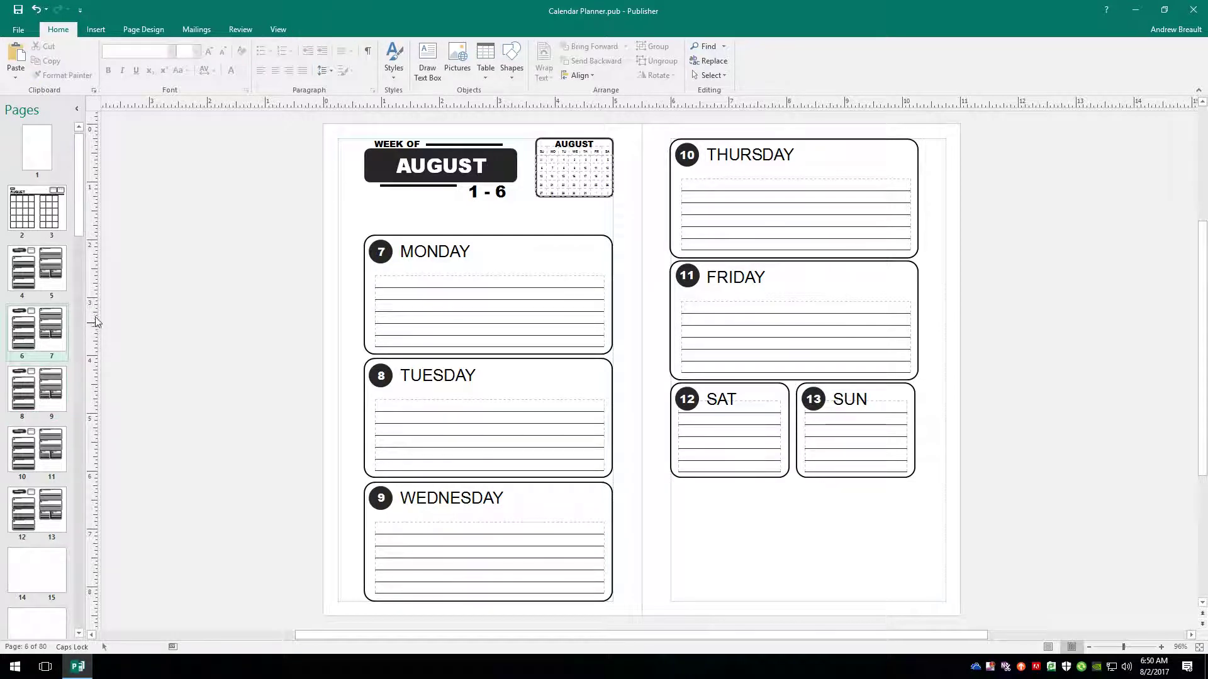
# - Edit the pages 6–7 week range to '7 - 13' and widen its text box
pyautogui.click(479, 191)
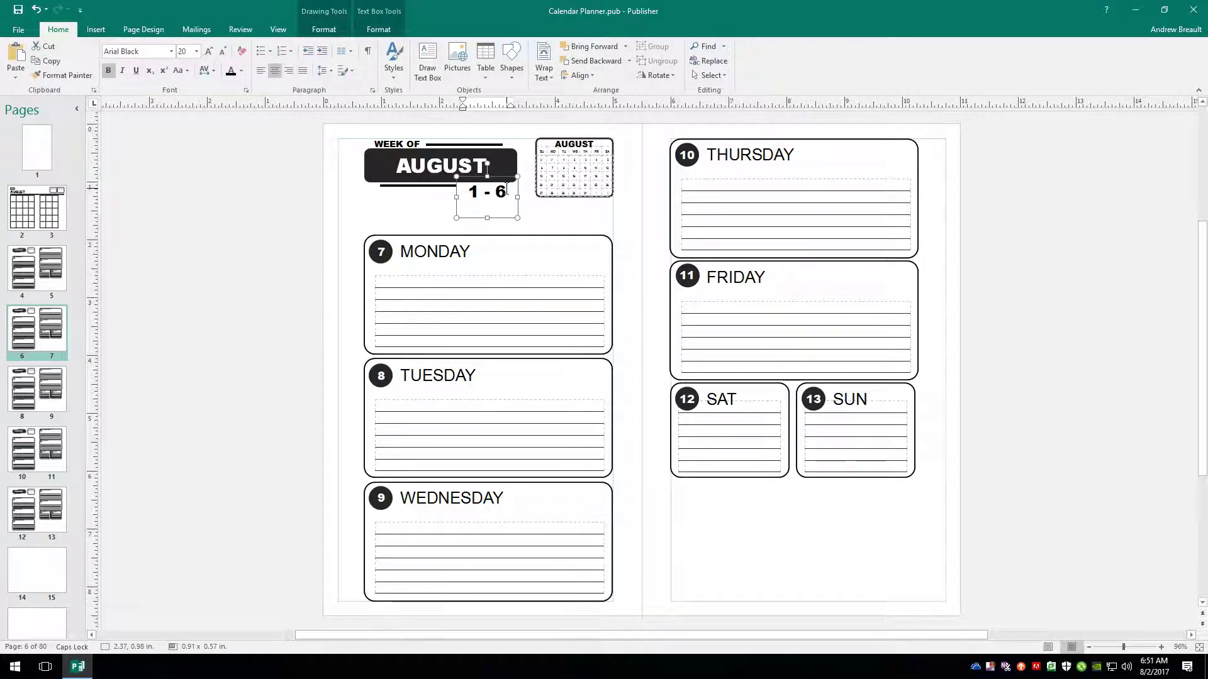
pyautogui.press('BackSpace')
pyautogui.write('7')
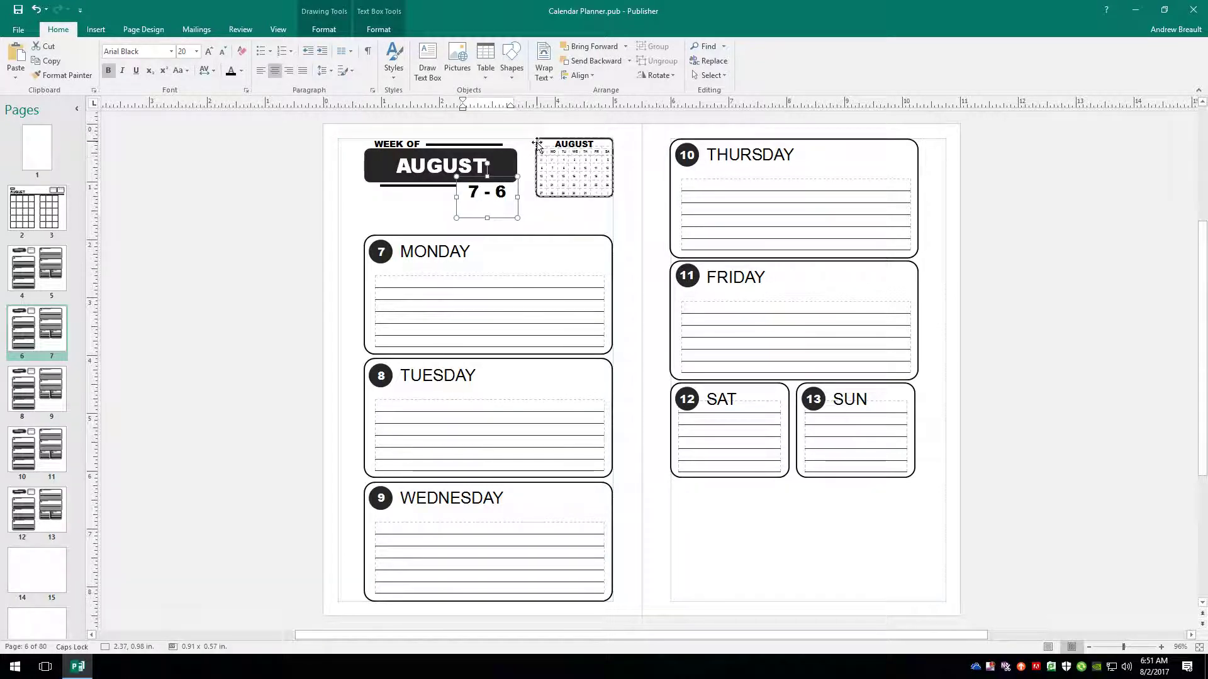
pyautogui.click(507, 192)
pyautogui.press('BackSpace')
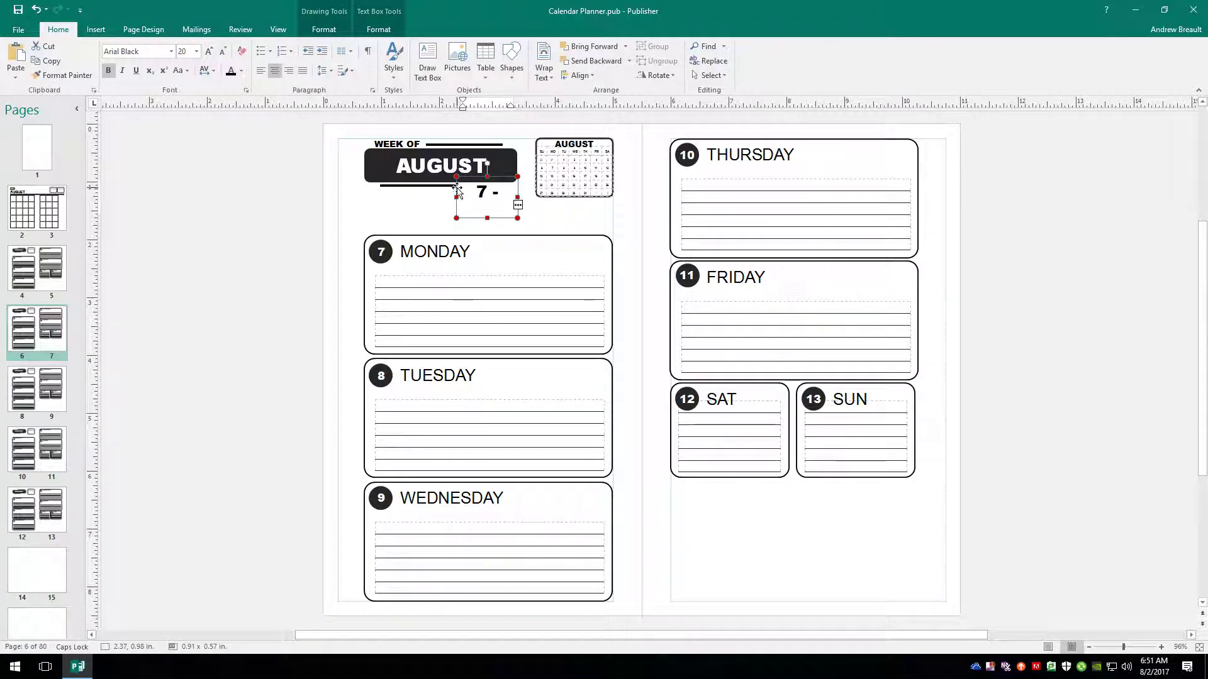
pyautogui.moveTo(456, 198); pyautogui.dragTo(454, 197)
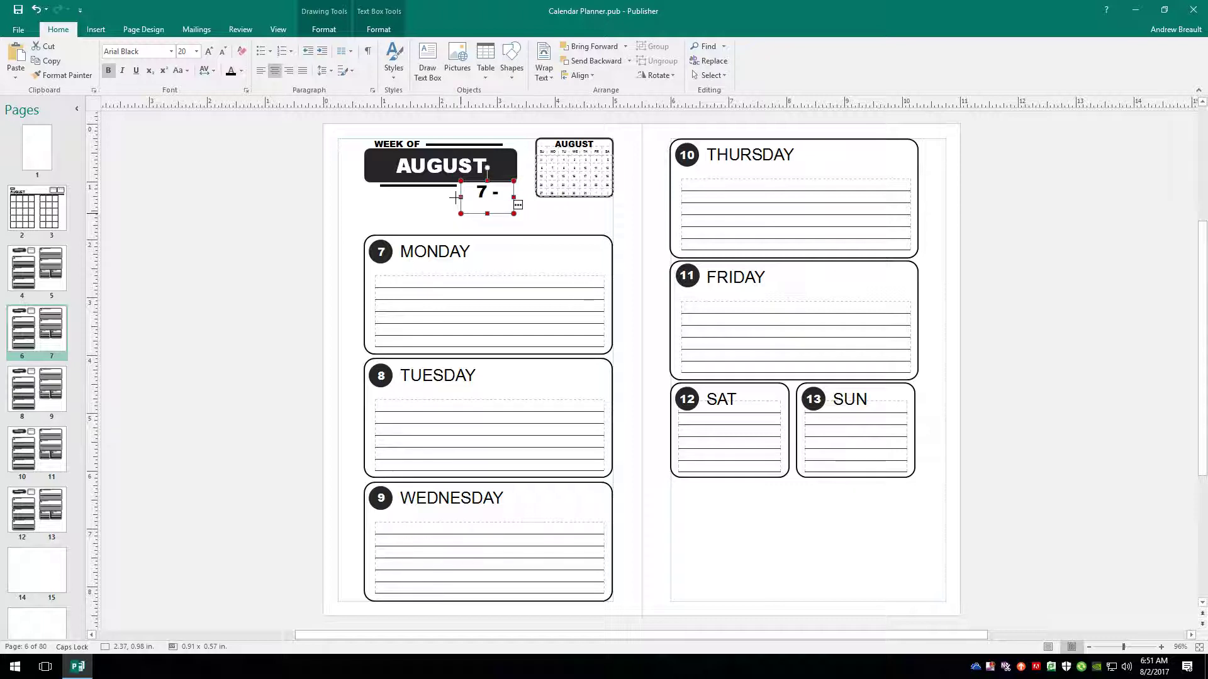
pyautogui.moveTo(455, 198); pyautogui.dragTo(521, 200)
pyautogui.write('13')
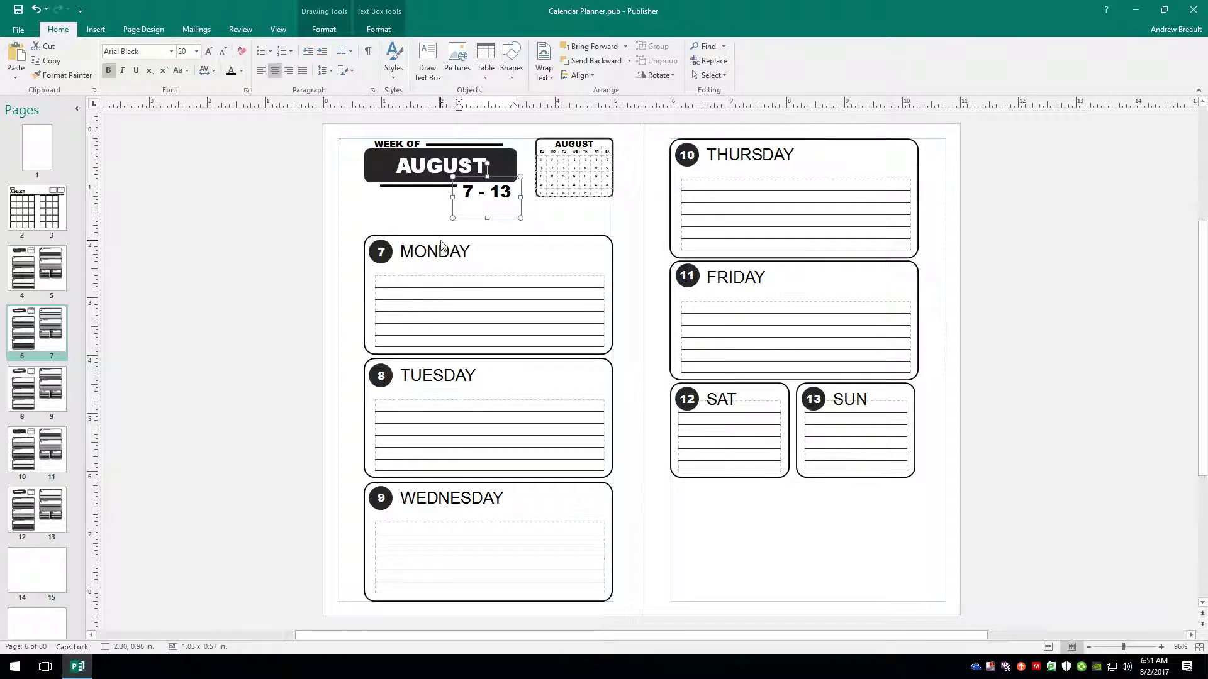
# - Change the pages 8–9 week range to '14 - 20' and widen the box to fit
pyautogui.click(44, 395)
pyautogui.click(479, 193)
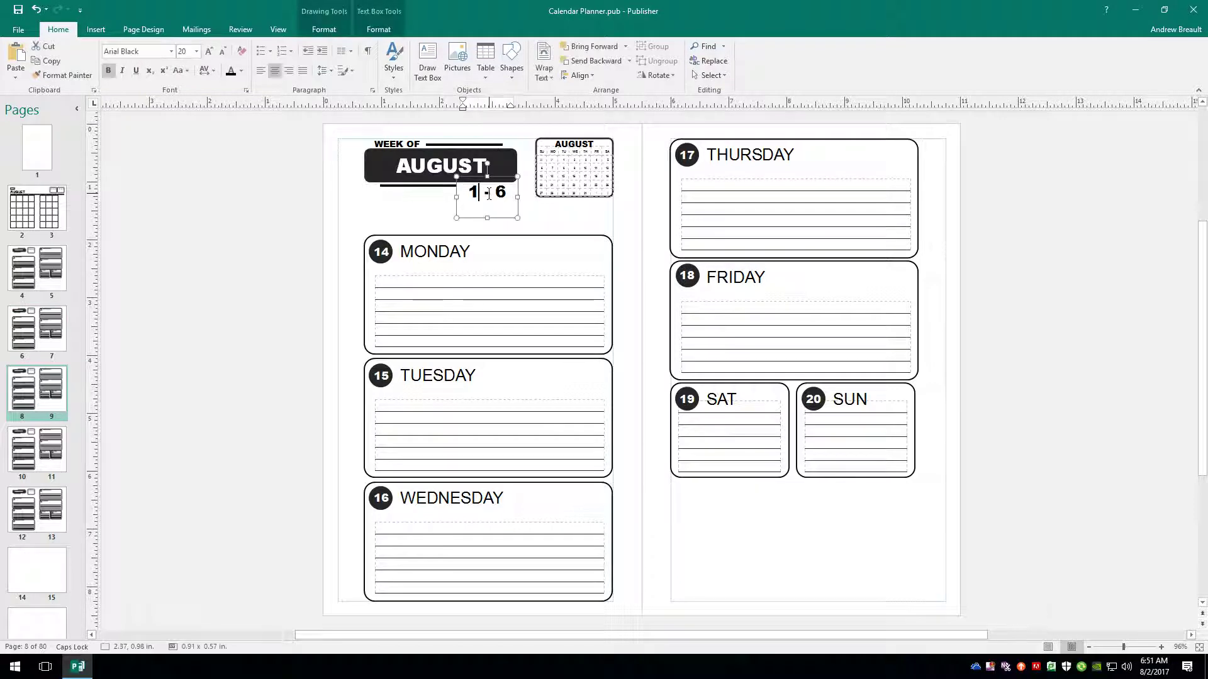
pyautogui.write('4')
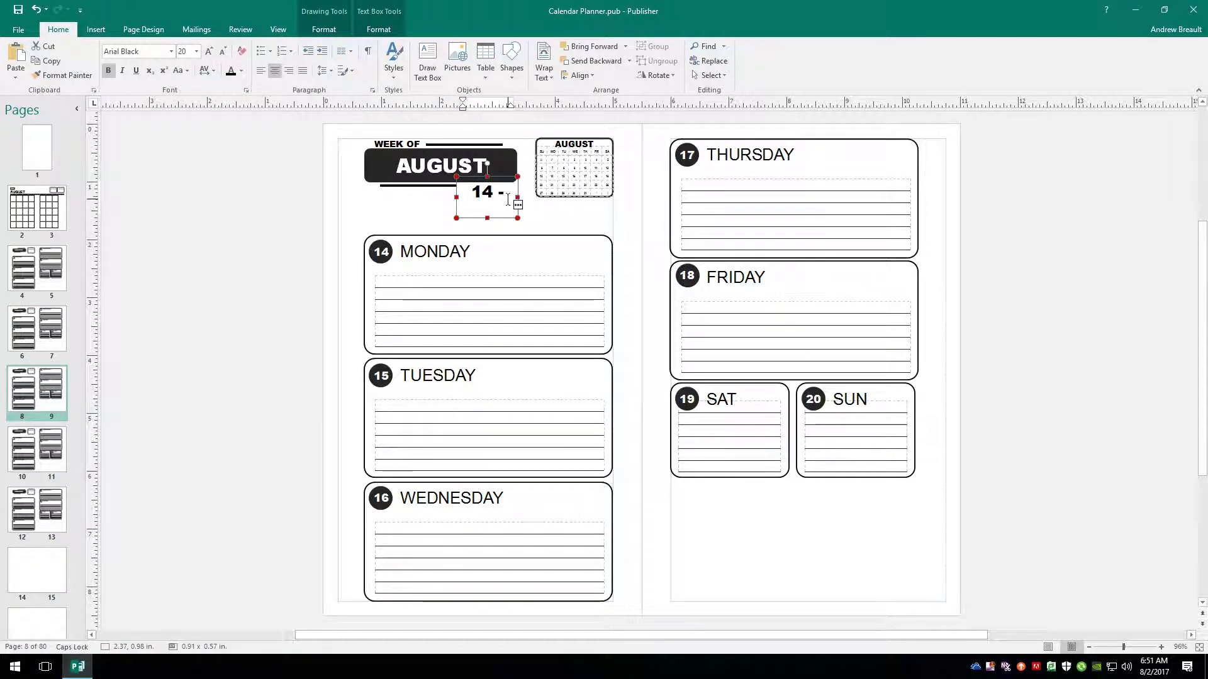
pyautogui.click(456, 197)
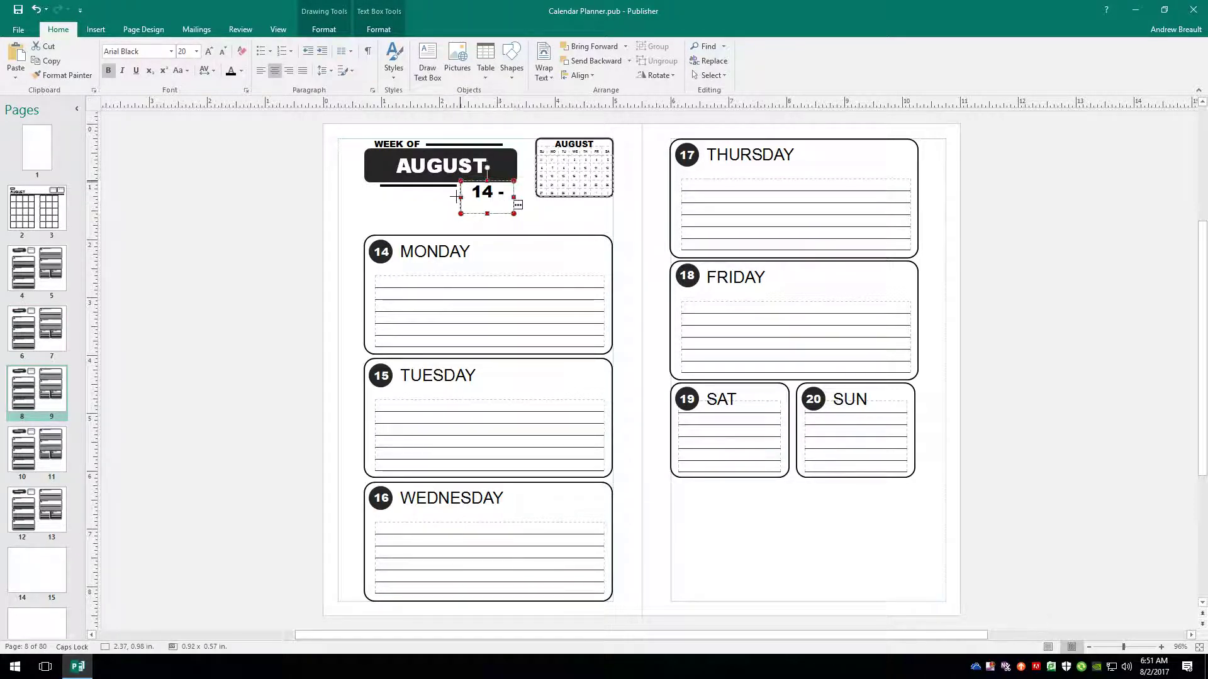
pyautogui.moveTo(456, 197); pyautogui.dragTo(521, 197)
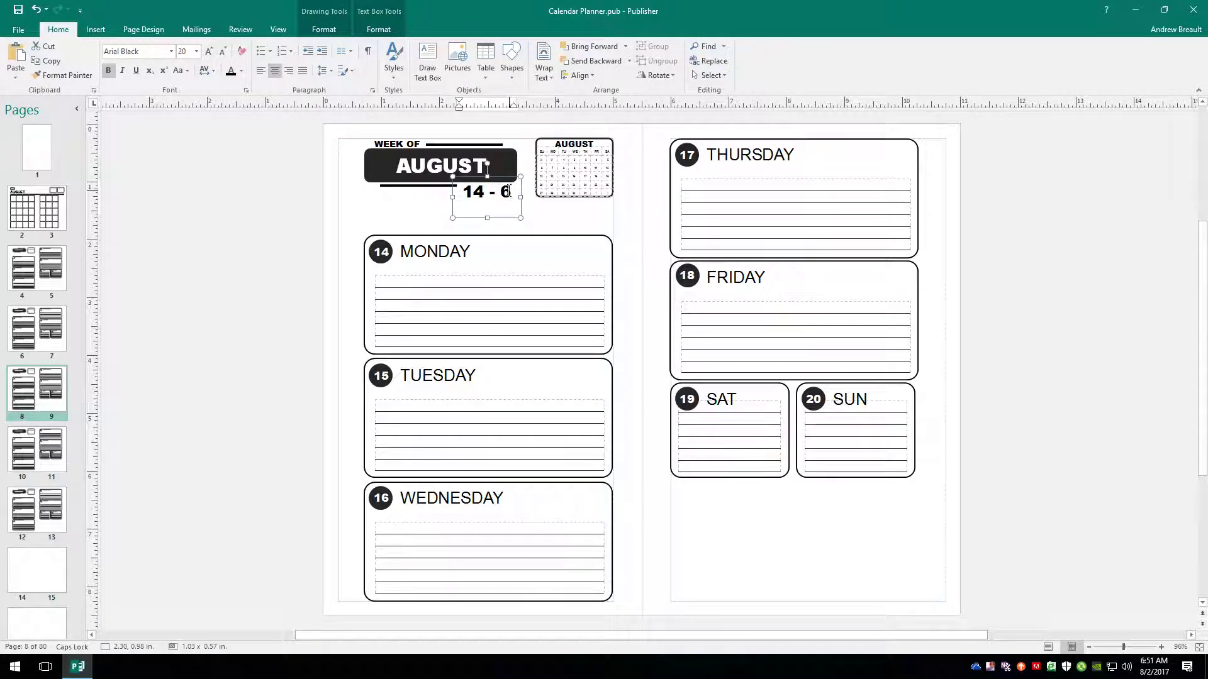
pyautogui.press('BackSpace')
pyautogui.press('Return')
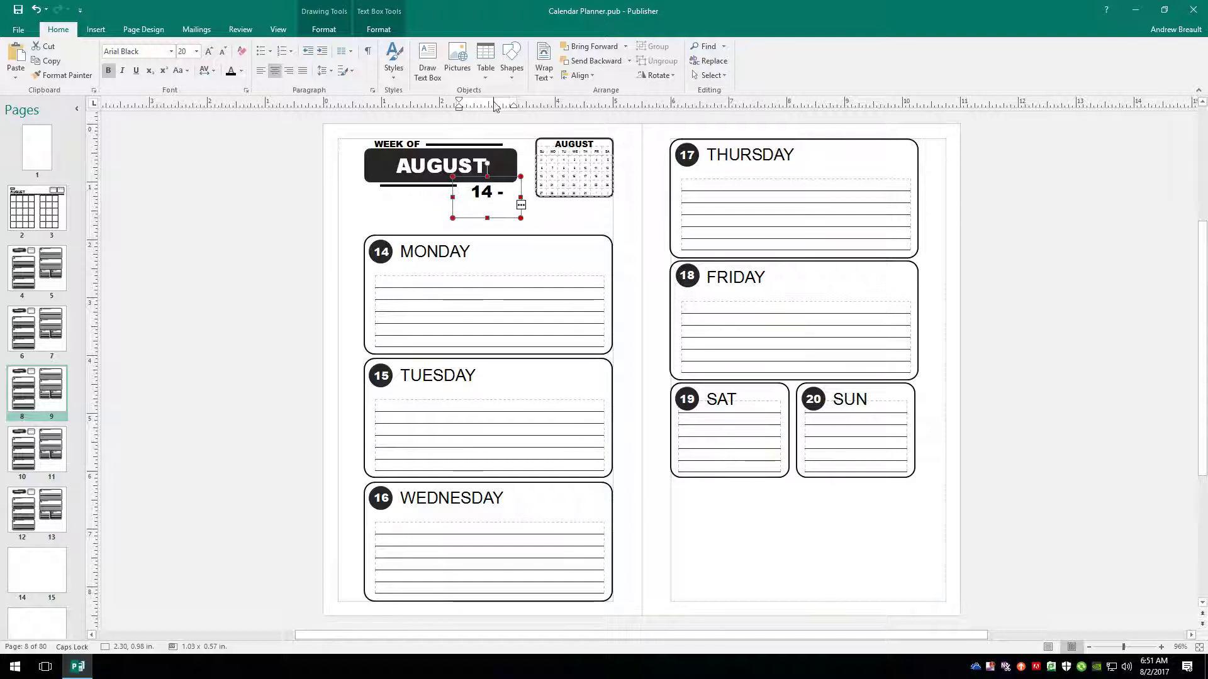
pyautogui.click(451, 197)
pyautogui.moveTo(451, 197); pyautogui.dragTo(525, 197)
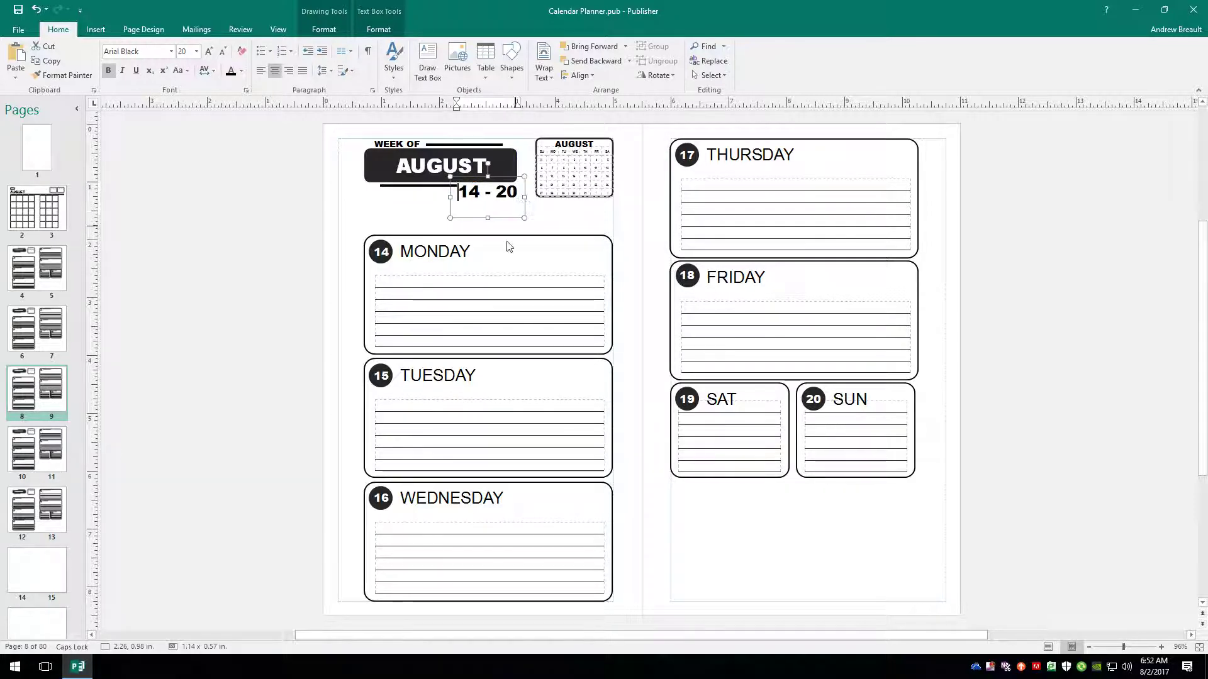
pyautogui.click(268, 240)
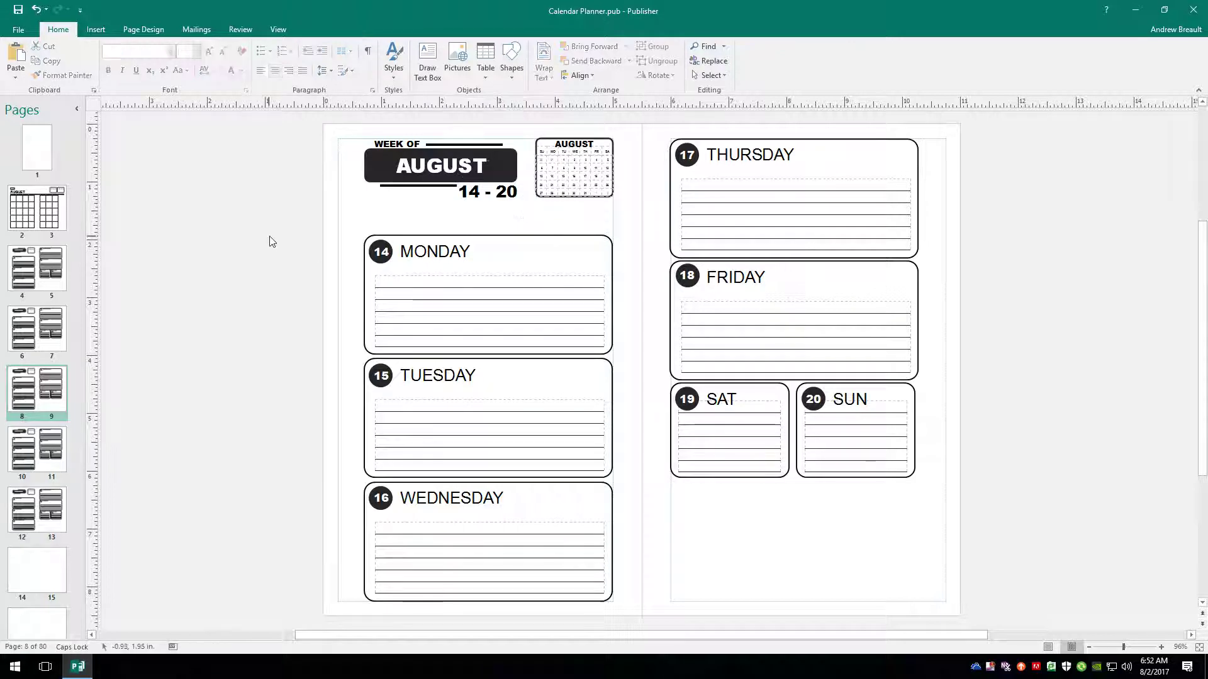
# - Fix the first digit of the '14 - 20' range so it reads 14 correctly
pyautogui.click(469, 192)
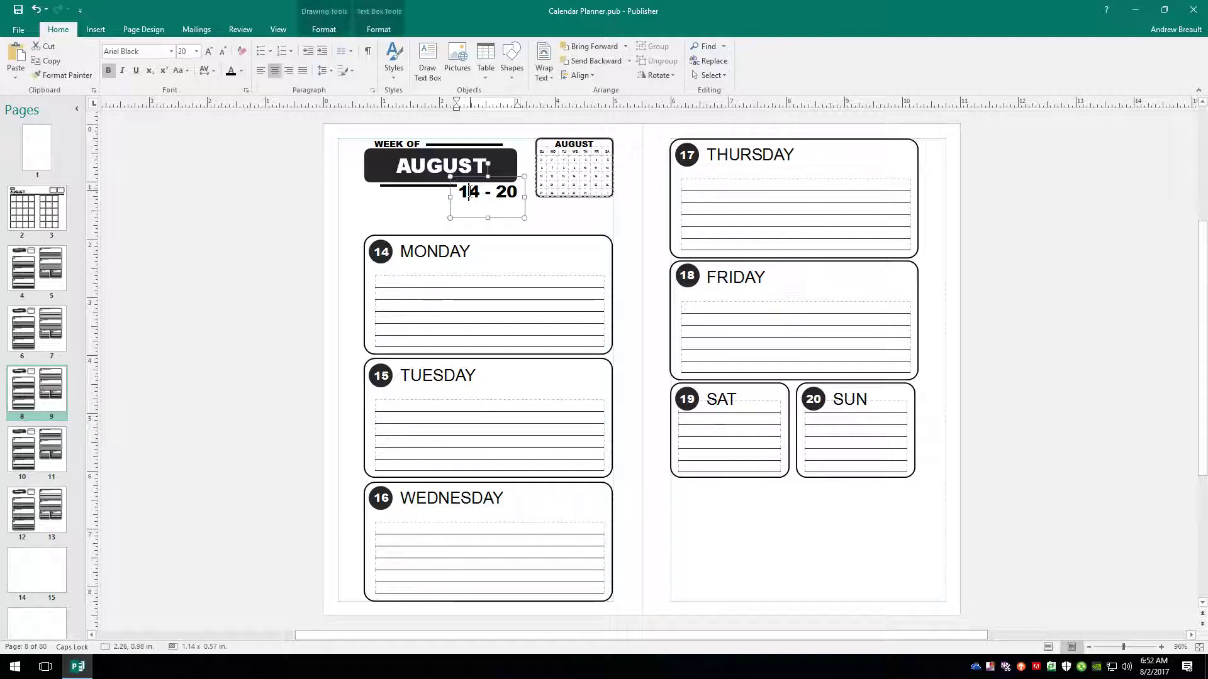
pyautogui.press('BackSpace')
pyautogui.write('2')
pyautogui.press('BackSpace')
pyautogui.write('1')
# - Delete the '1 - 6' week range box on pages 10–11, then undo the deletion
pyautogui.click(506, 218)
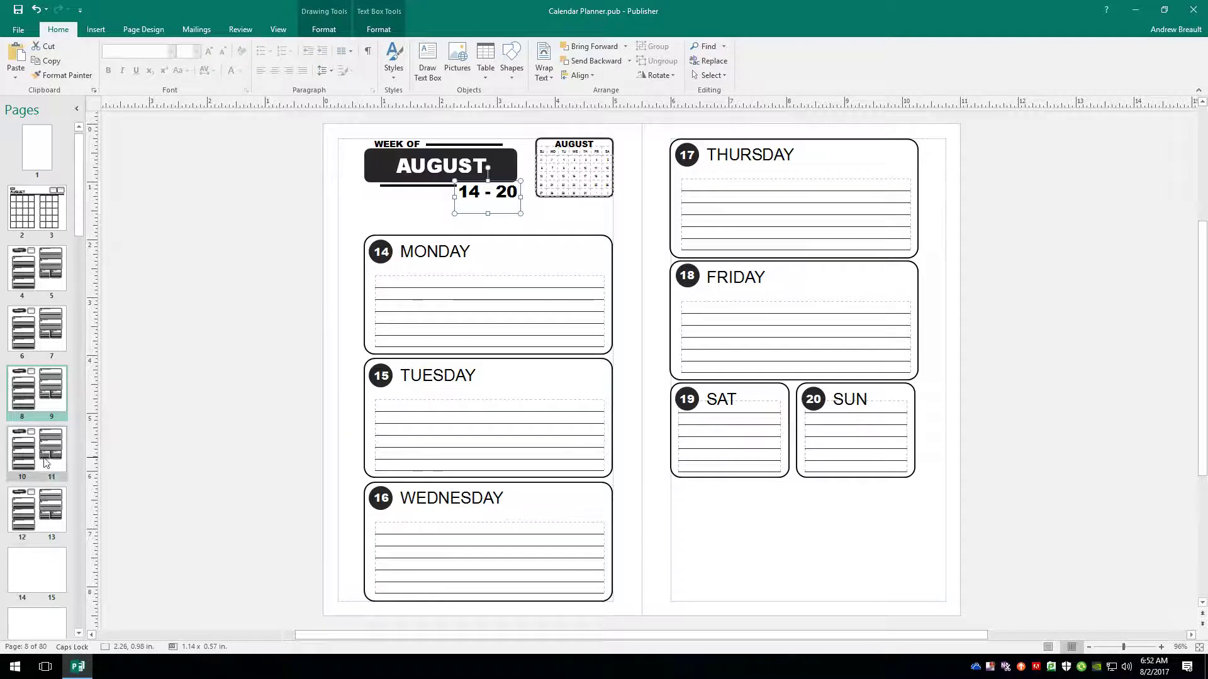
pyautogui.click(46, 463)
pyautogui.click(496, 215)
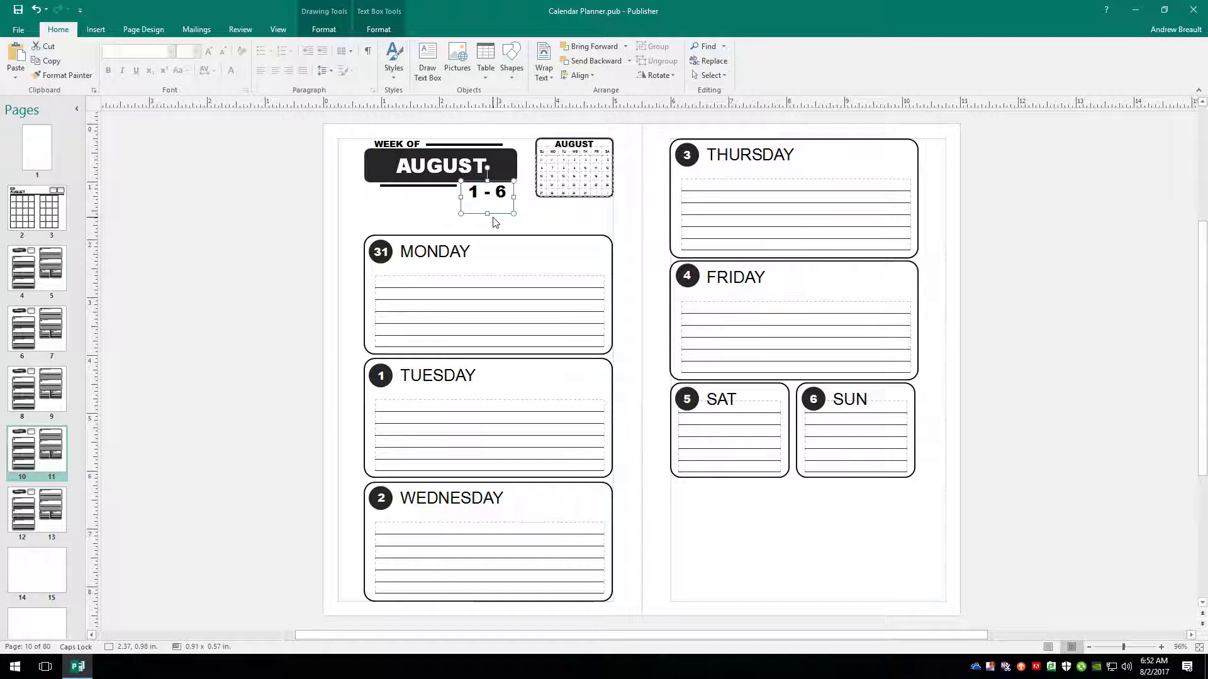
pyautogui.press('Delete')
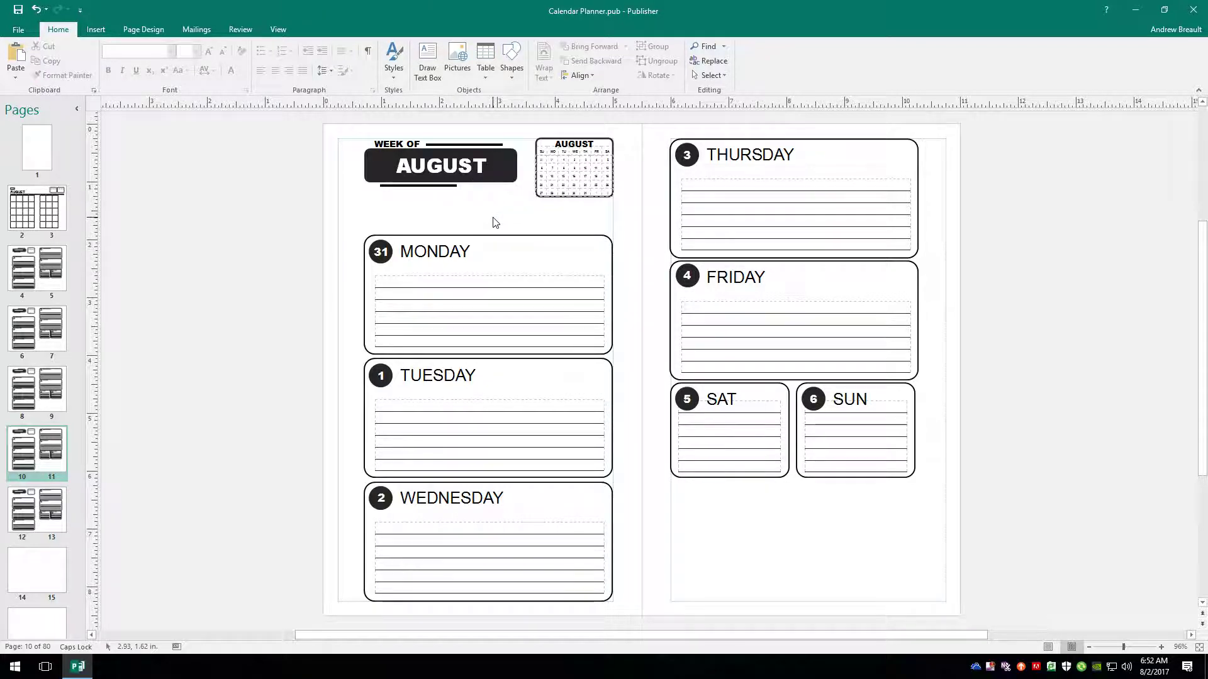
pyautogui.hotkey('ctrl', 'z')
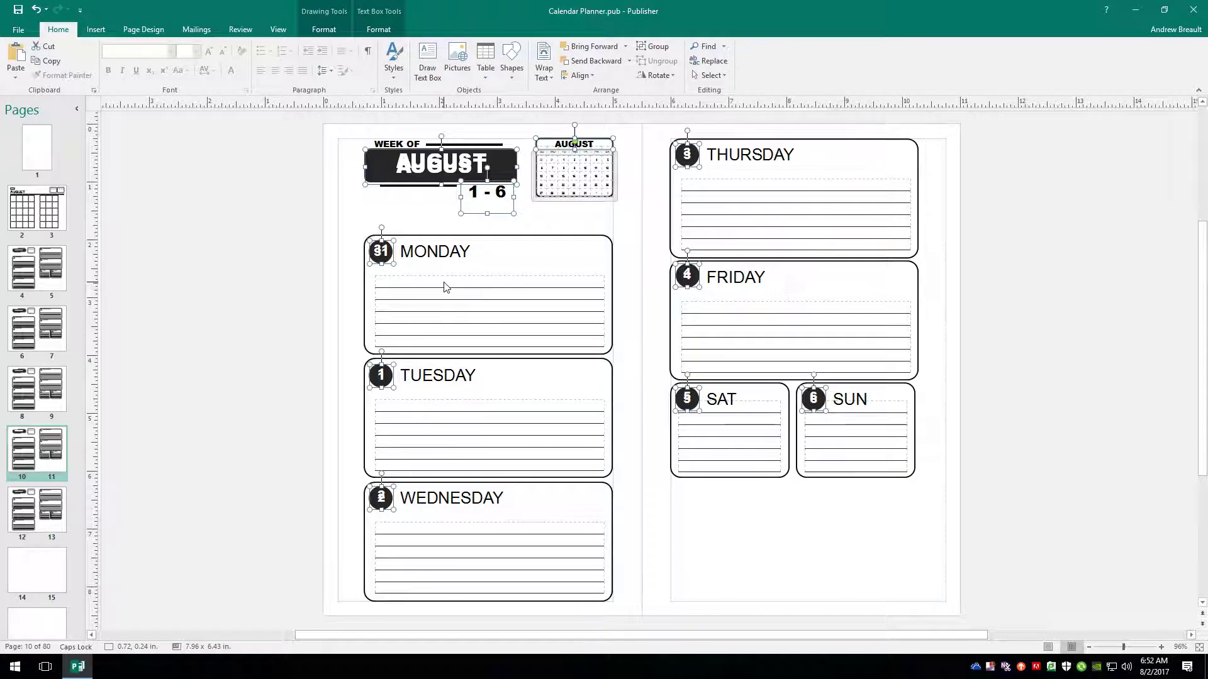
pyautogui.hotkey('ctrl', 'z')
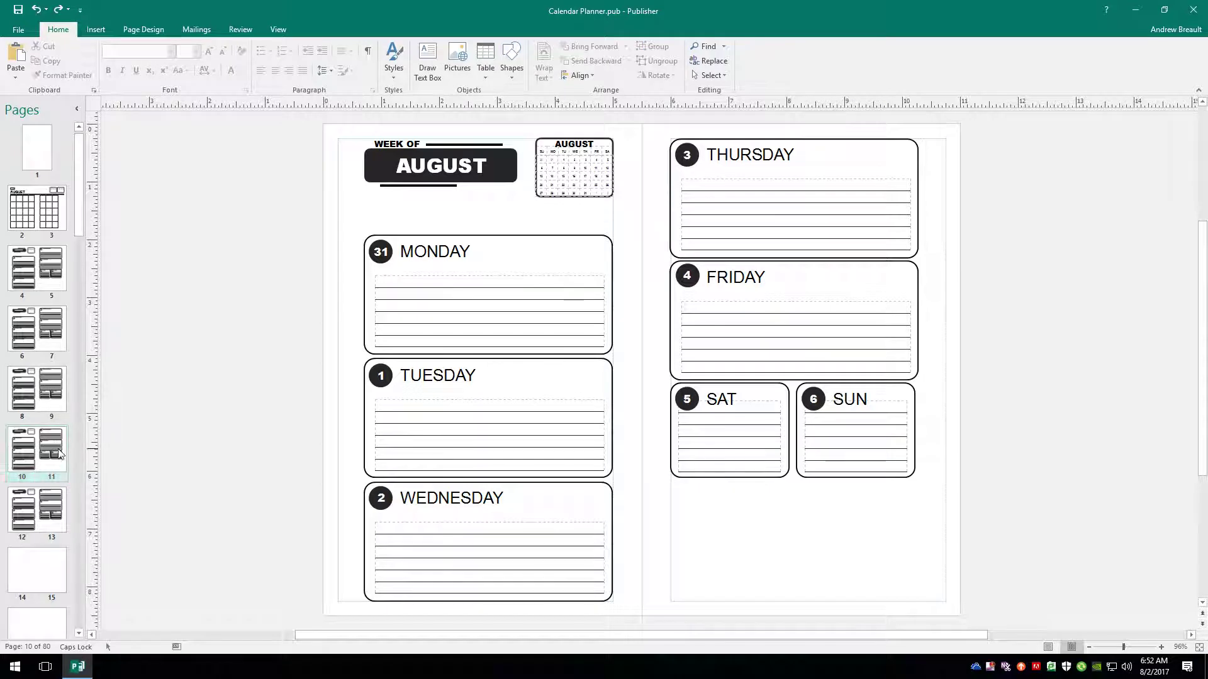
# - Replace the '1 - 6' box on pages 12–13 with a copy of the '14 - 20' date box, then show pages 14–15
pyautogui.click(48, 385)
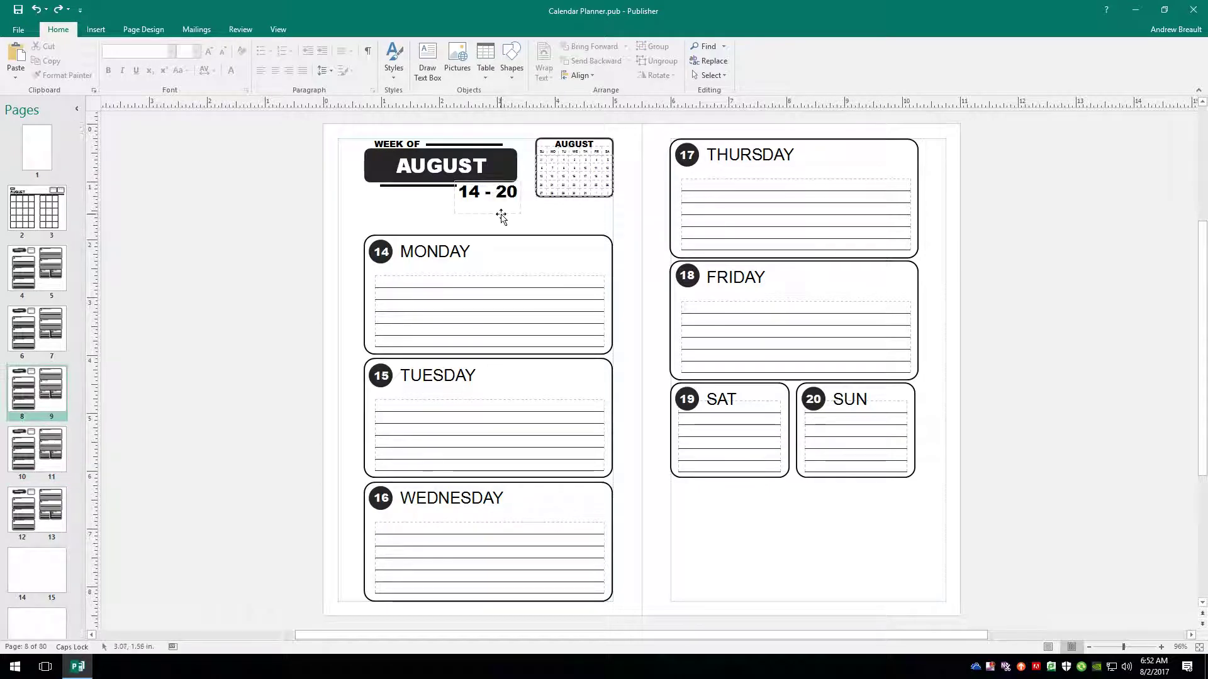
pyautogui.click(498, 218)
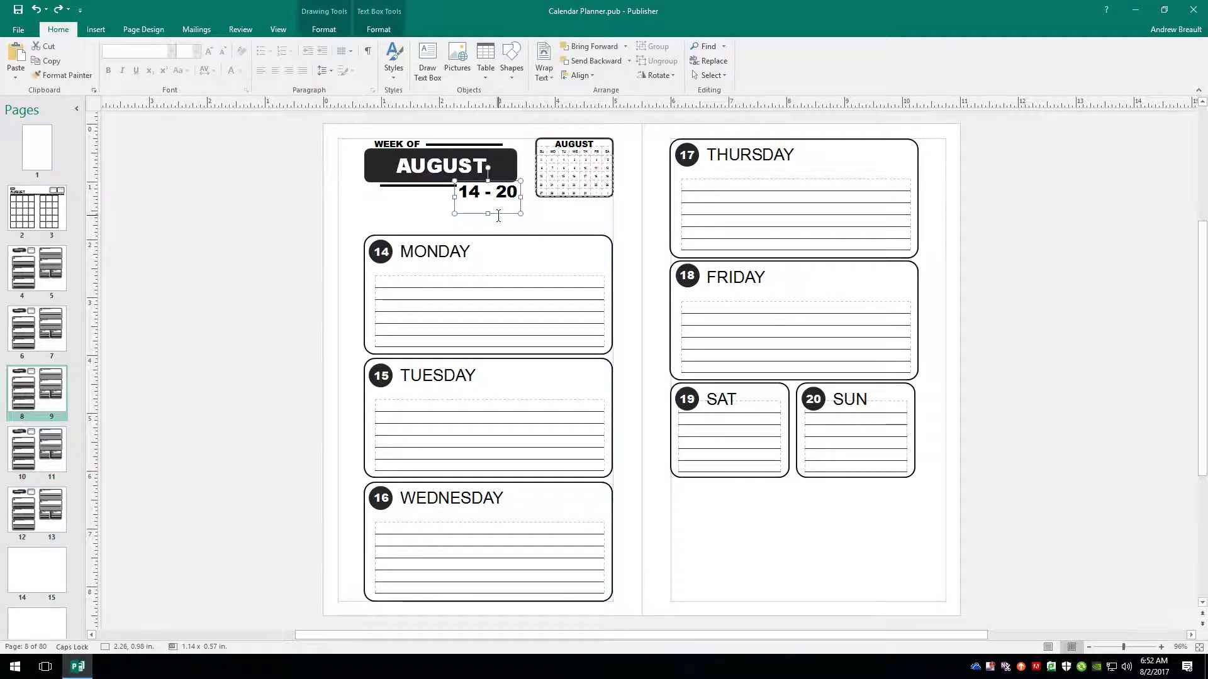
pyautogui.click(49, 449)
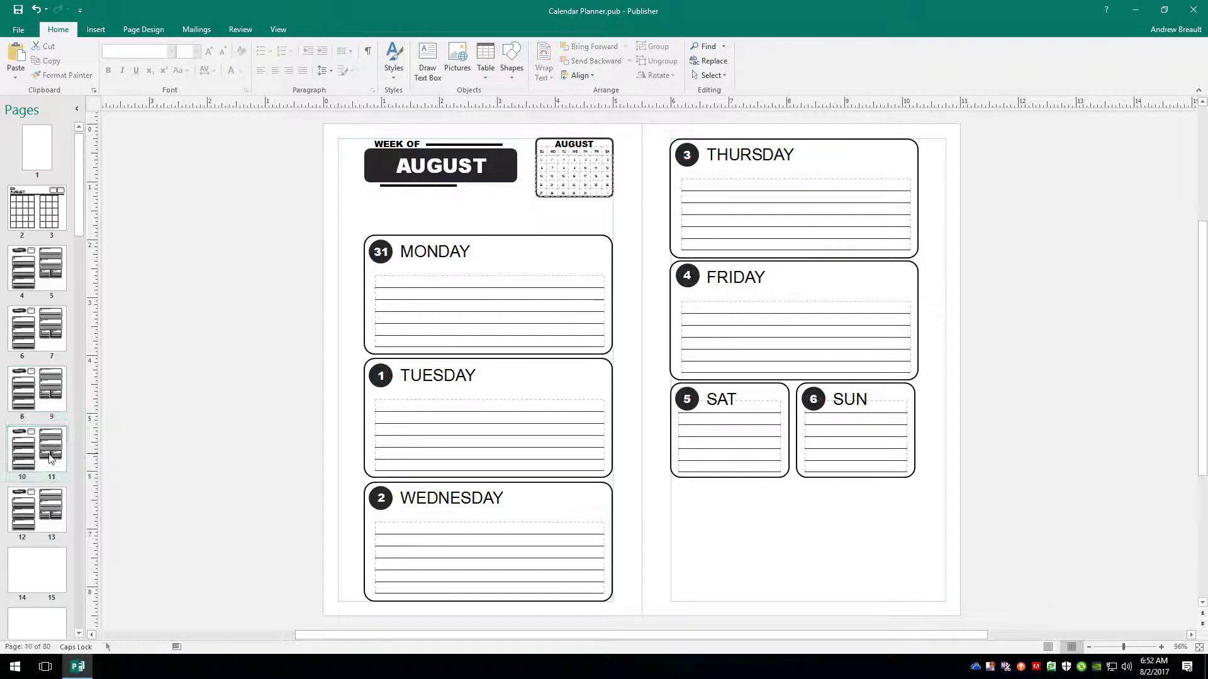
pyautogui.click(37, 510)
pyautogui.click(485, 214)
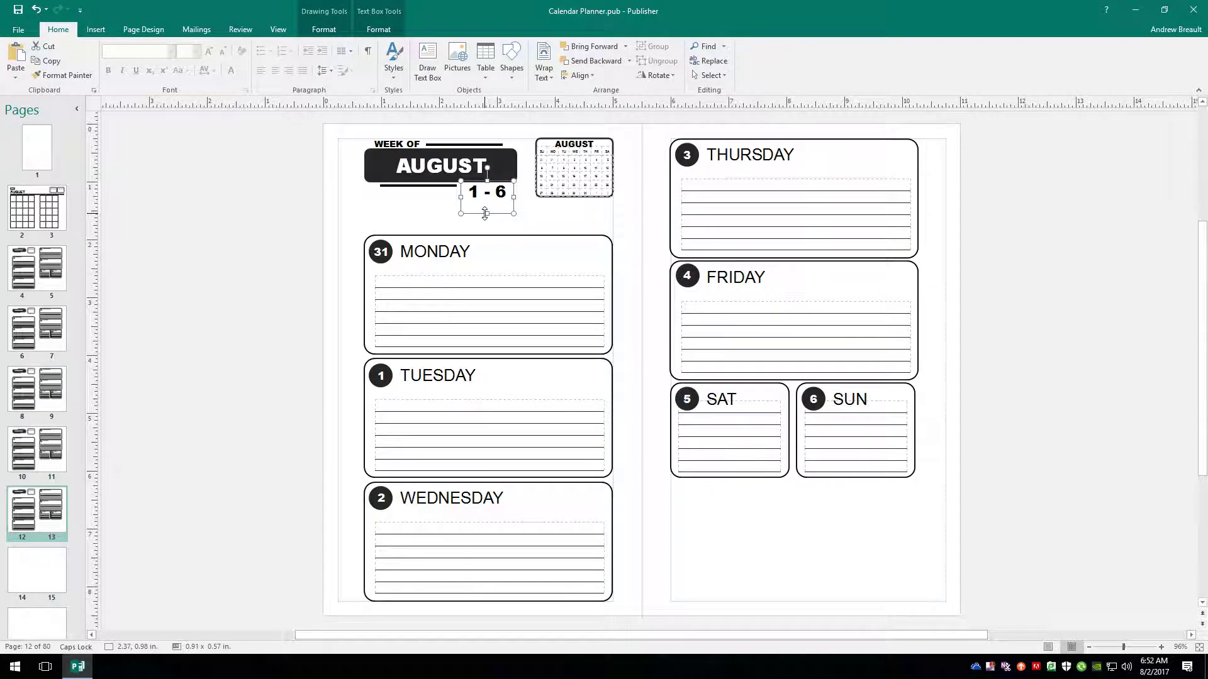
pyautogui.press('Delete')
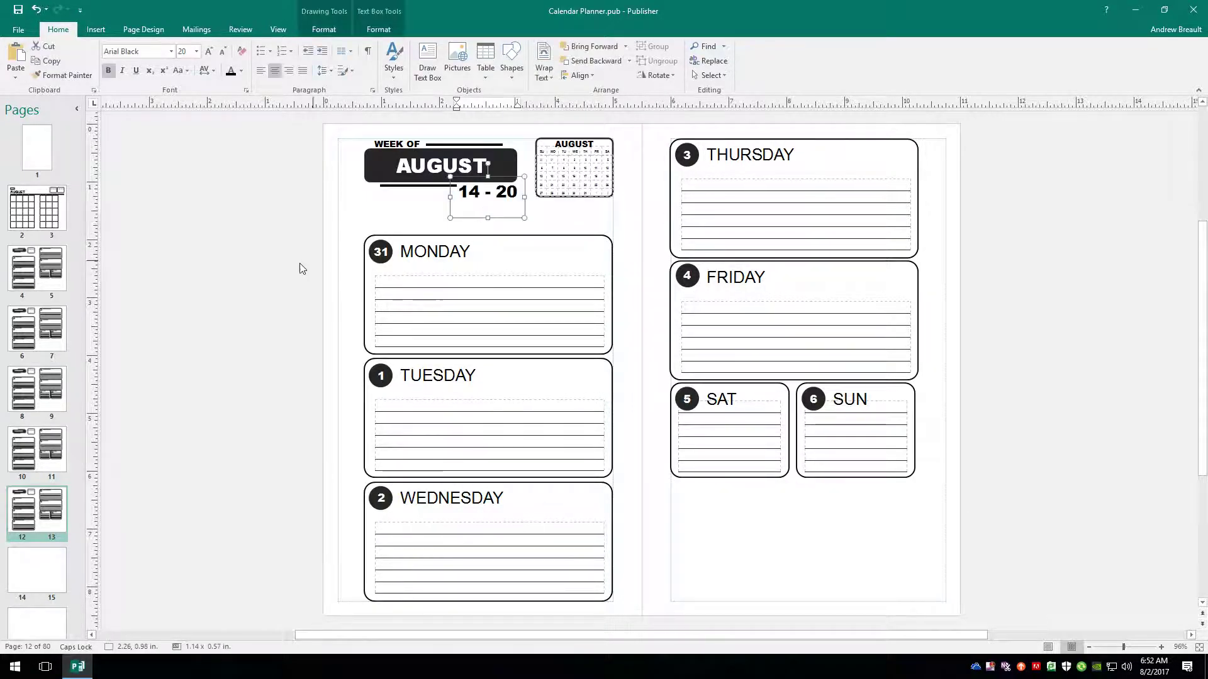
pyautogui.click(299, 262)
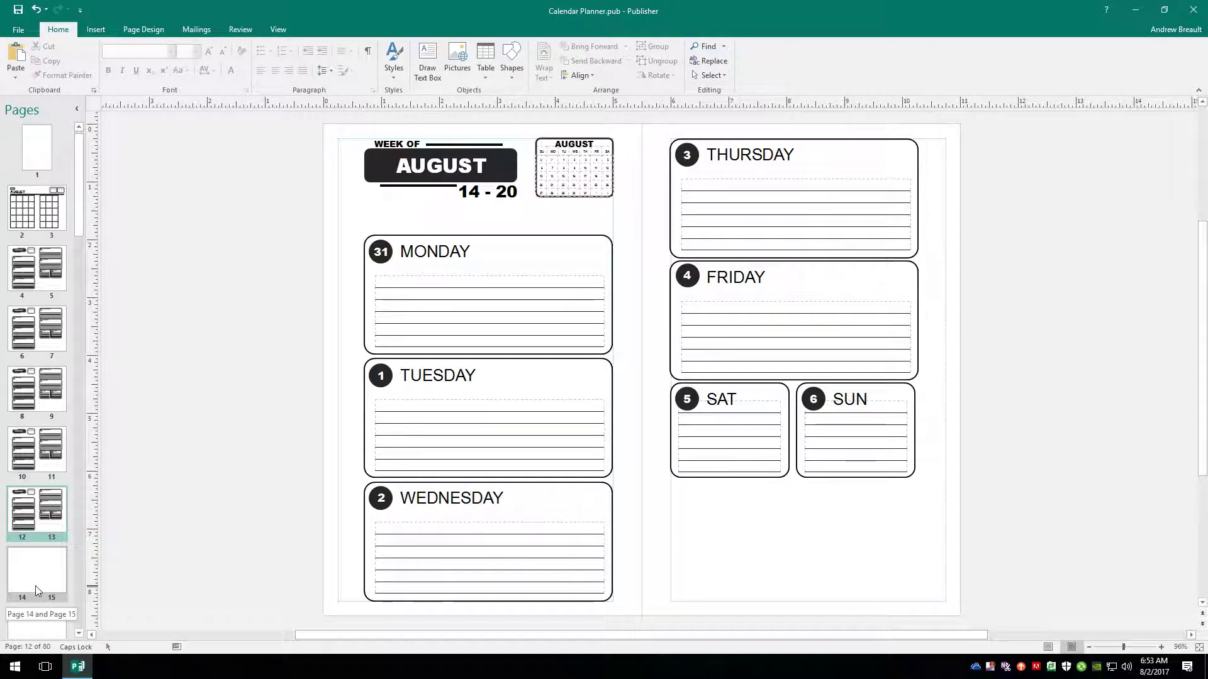
pyautogui.click(43, 570)
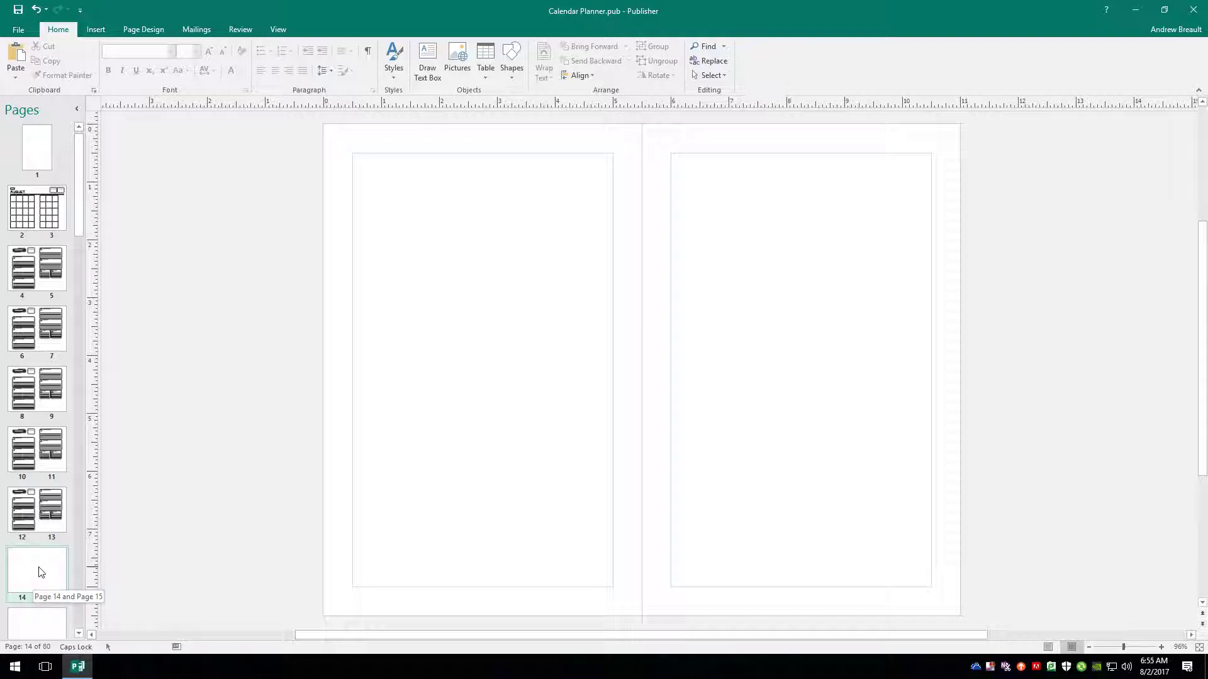
# - Apply the Month View (B) master page to pages 14–15
pyautogui.rightClick(40, 572)
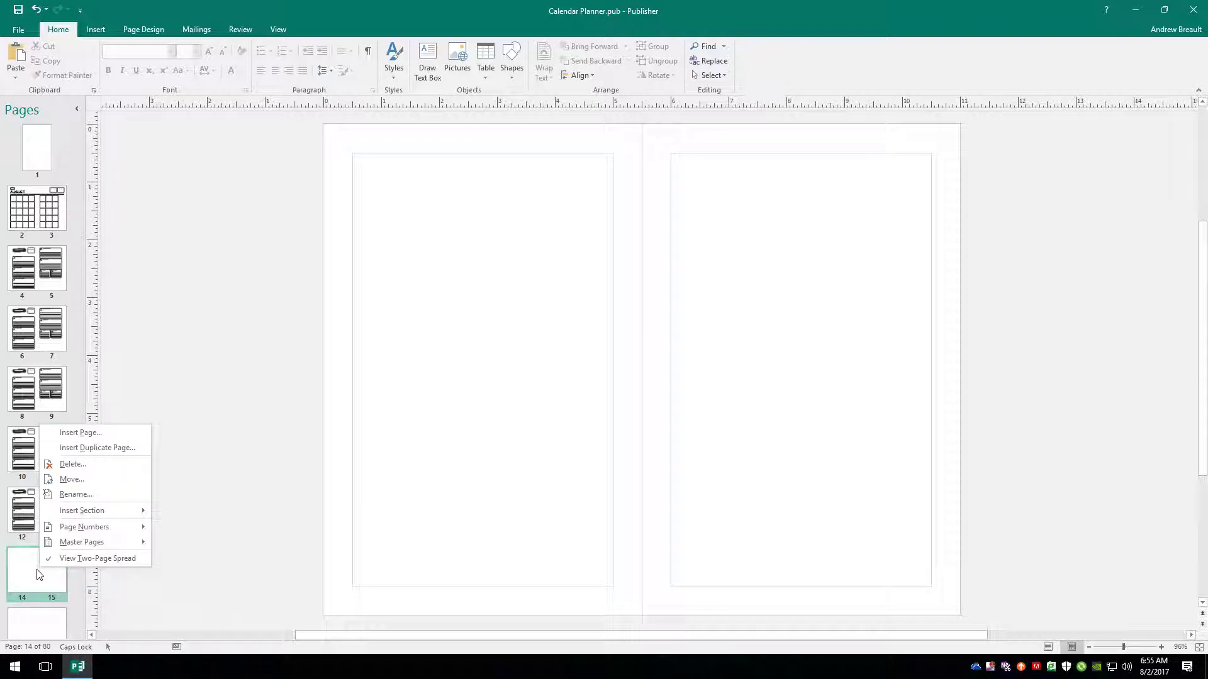
pyautogui.moveTo(105, 545)
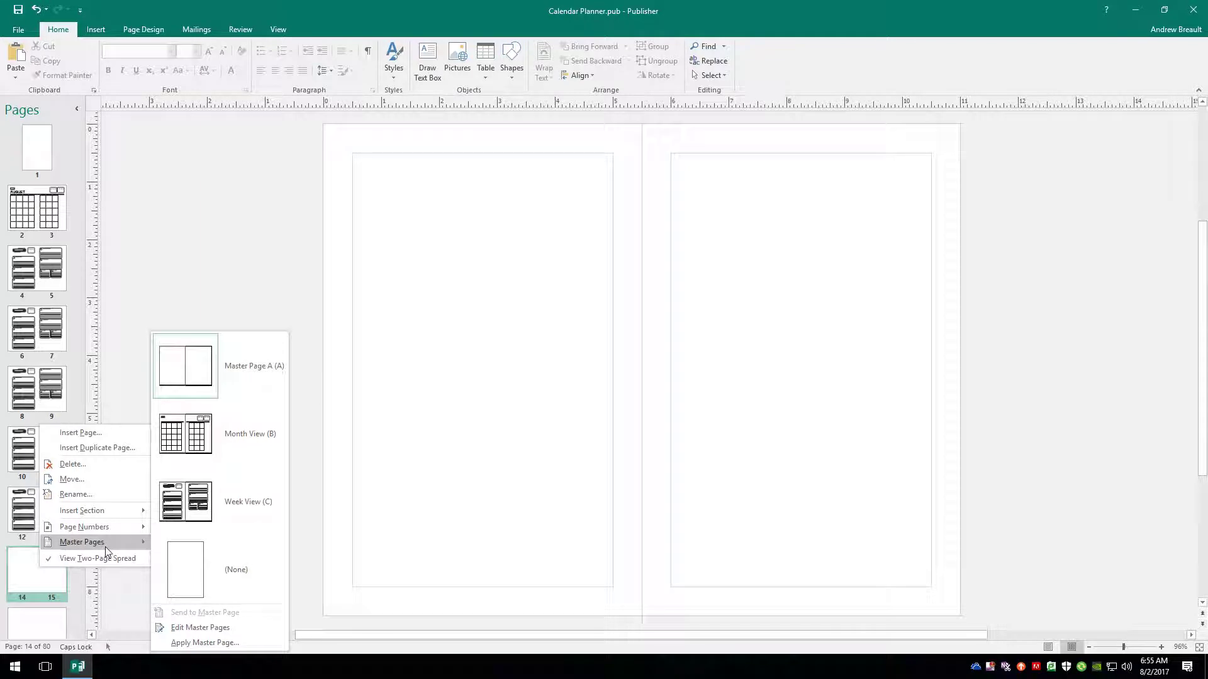
pyautogui.click(192, 439)
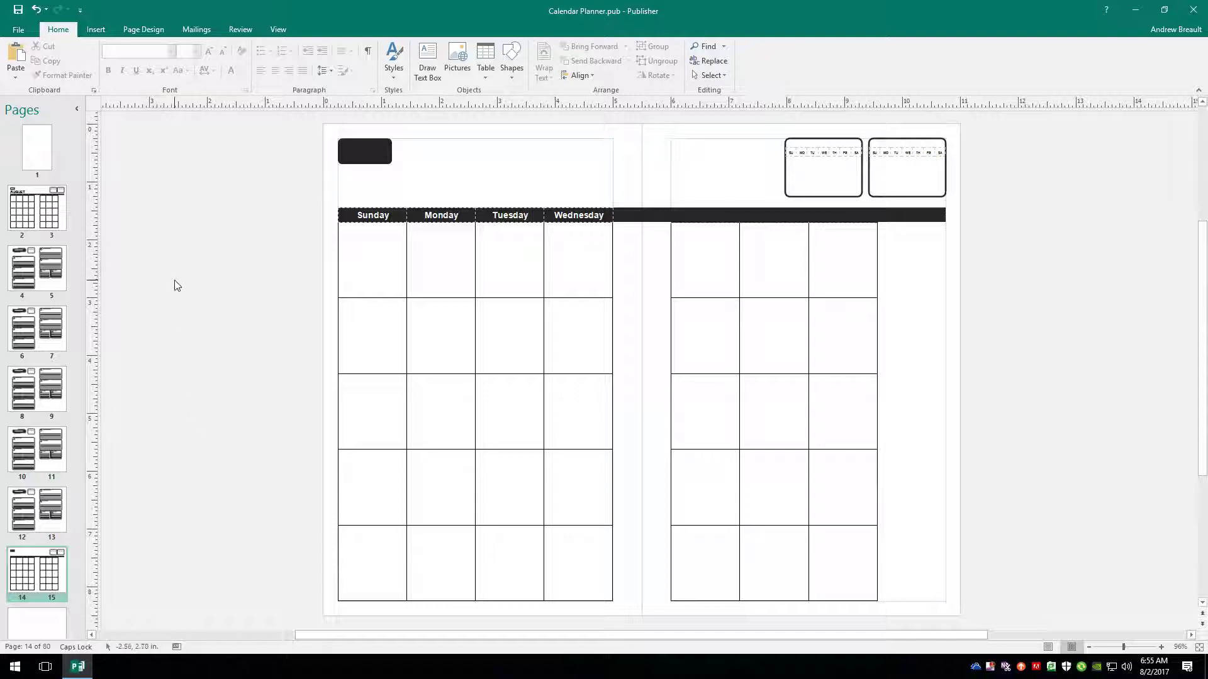
# - Copy the whole August month layout from pages 2–3 onto pages 14–15
pyautogui.click(30, 217)
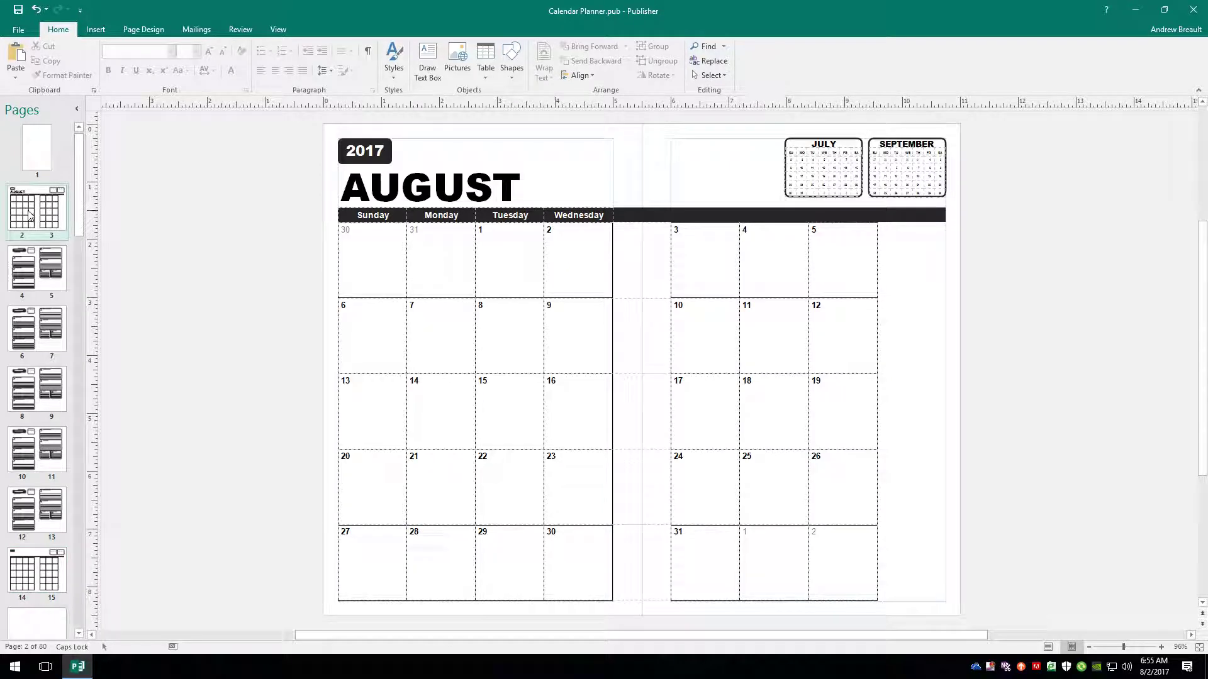
pyautogui.hotkey('ctrl', 'a')
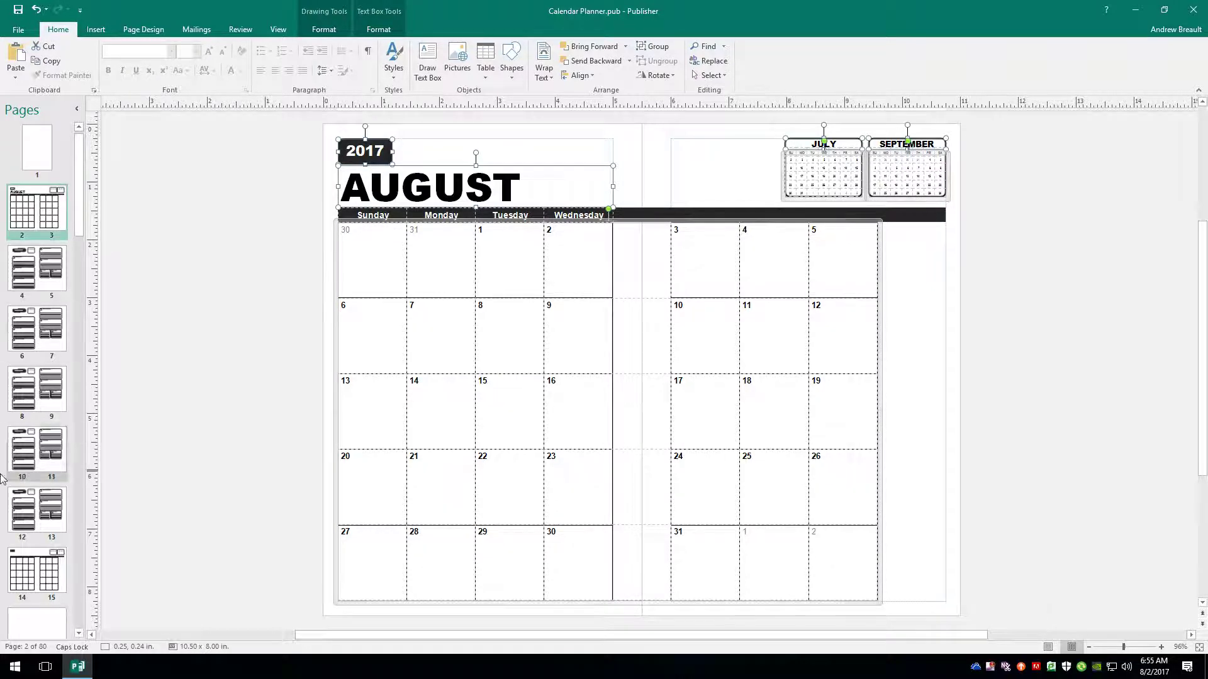
pyautogui.click(46, 585)
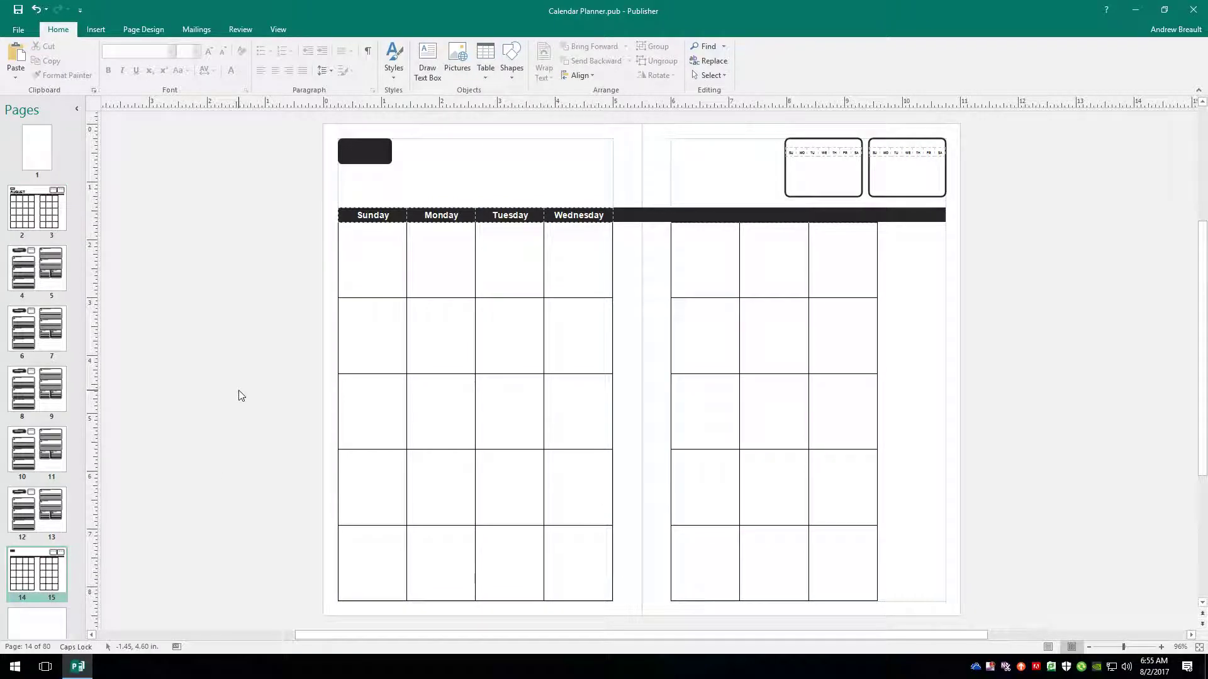
pyautogui.hotkey('ctrl', 'a')
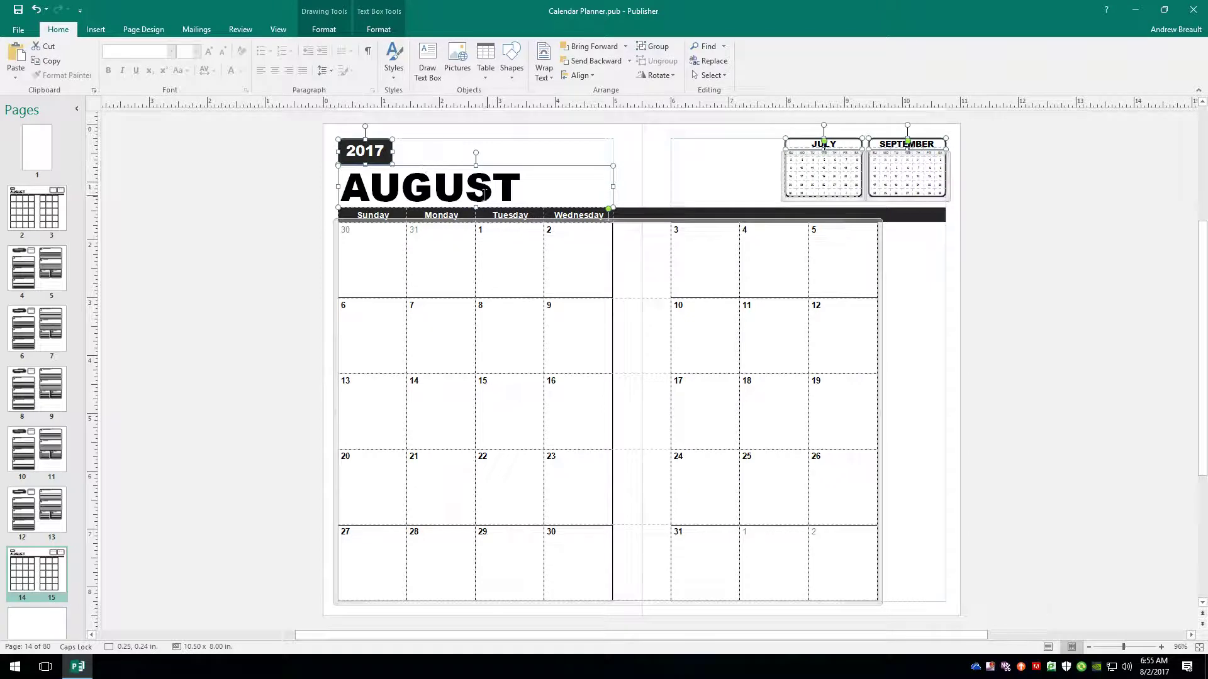
# - Retitle the pasted month heading from AUGUST to SEPTEMBER, correcting the typos
pyautogui.doubleClick(465, 182)
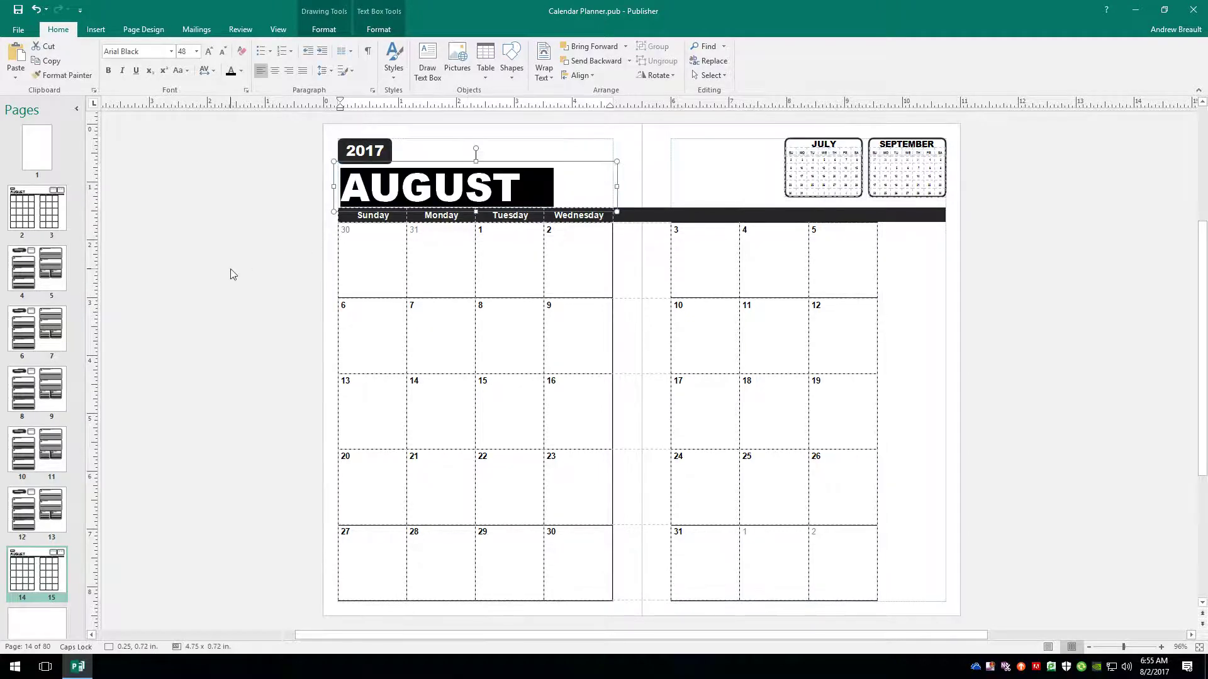
pyautogui.write('SEMPE')
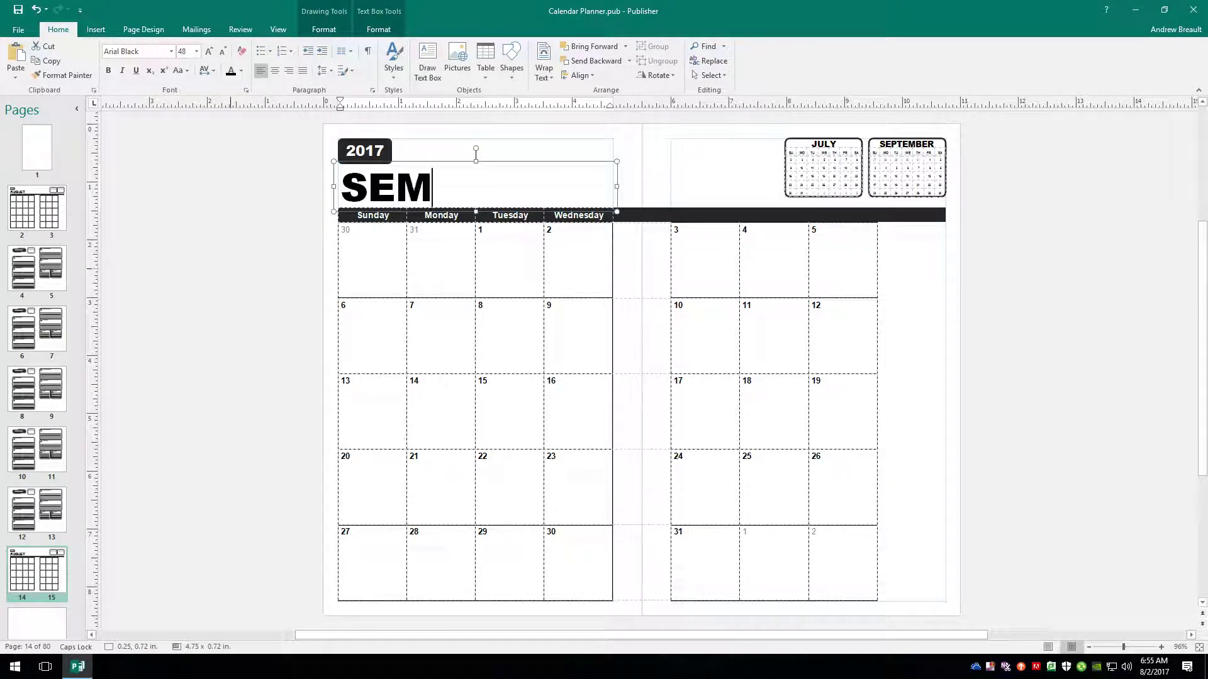
pyautogui.press('BackSpace')
pyautogui.press('BackSpace')
pyautogui.write('TM')
pyautogui.press('BackSpace')
pyautogui.write('EM')
pyautogui.write('BER')
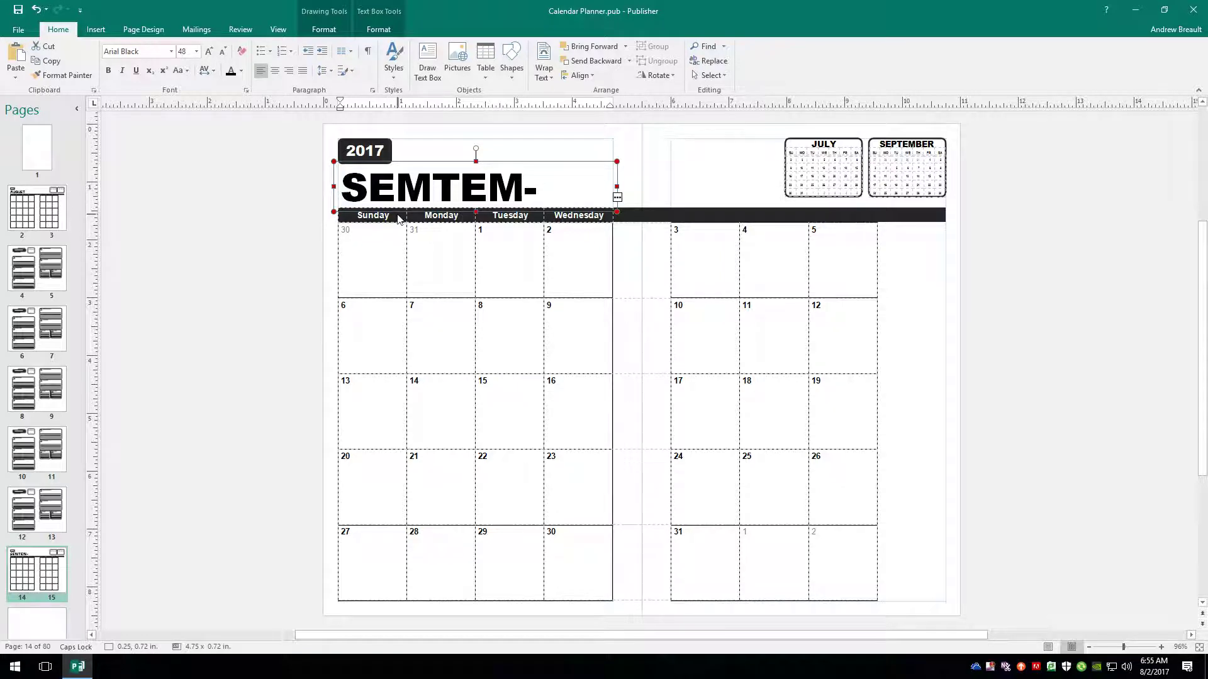
pyautogui.click(434, 191)
pyautogui.press('BackSpace')
pyautogui.write('P')
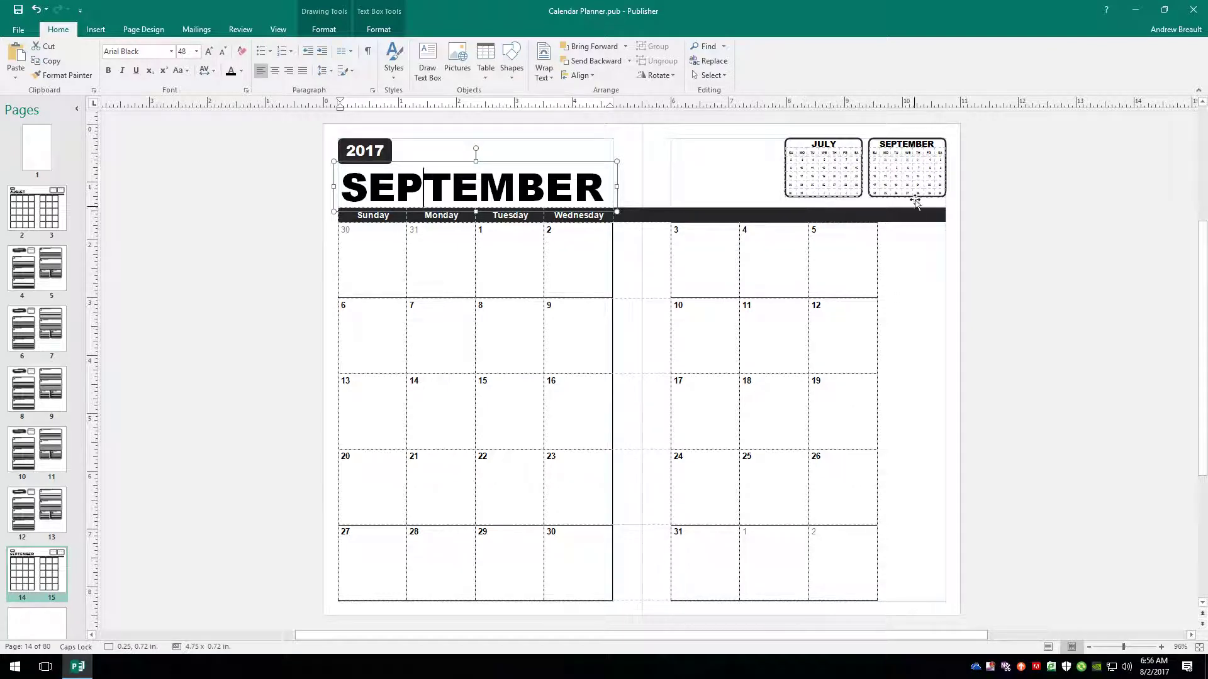
# - Rename the September spread's mini-calendar titles from JULY and SEPTEMBER to AUGUST and OCTOBER
pyautogui.doubleClick(829, 144)
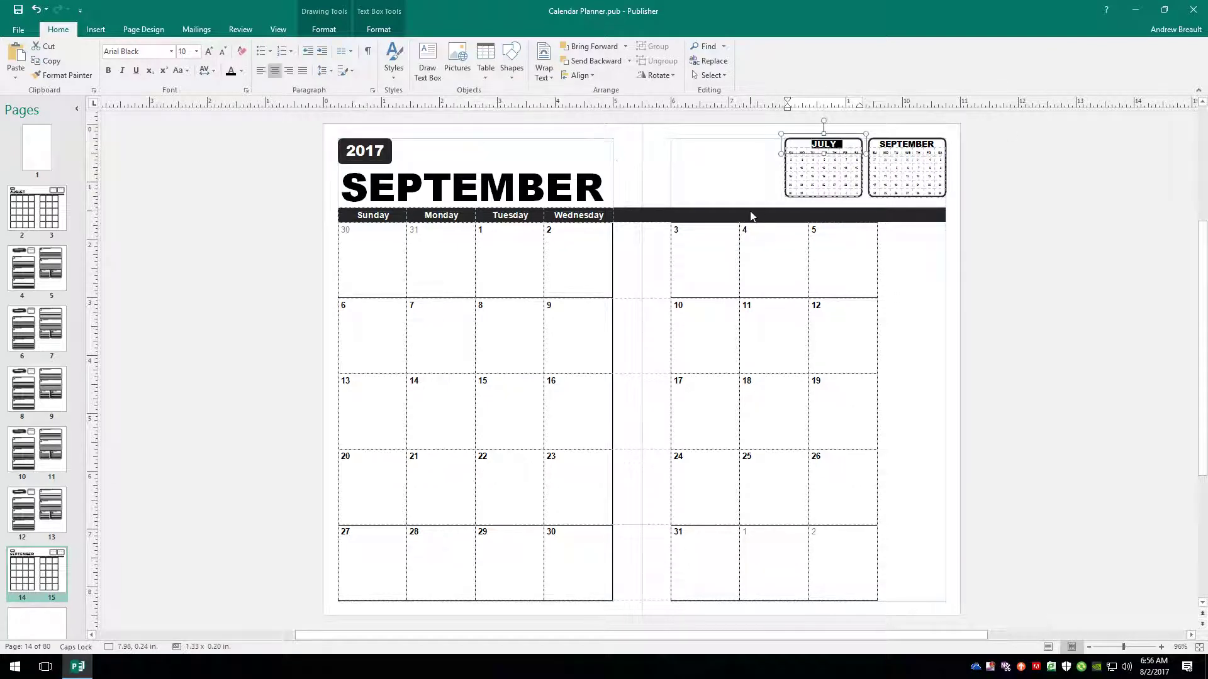
pyautogui.write('AUGUST')
pyautogui.tripleClick(904, 145)
pyautogui.write('O')
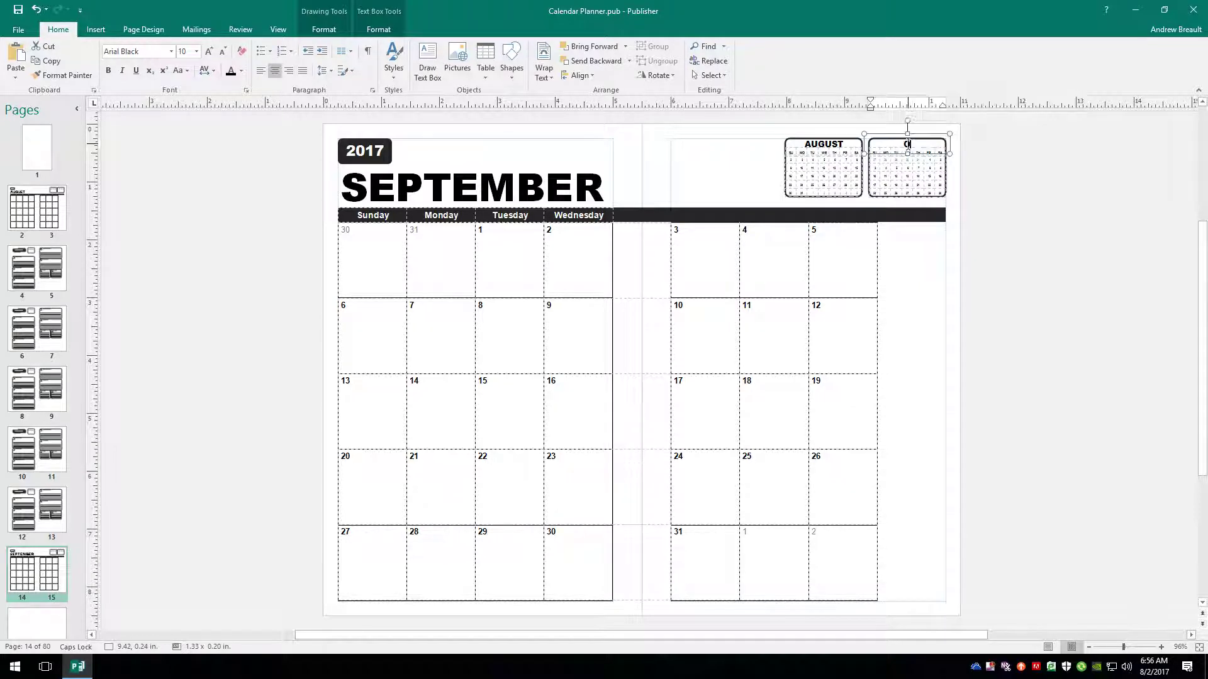
pyautogui.write('CTOBER')
# - Replace the old August mini-calendar grid with the dated one copied from pages 12–13
pyautogui.click(37, 511)
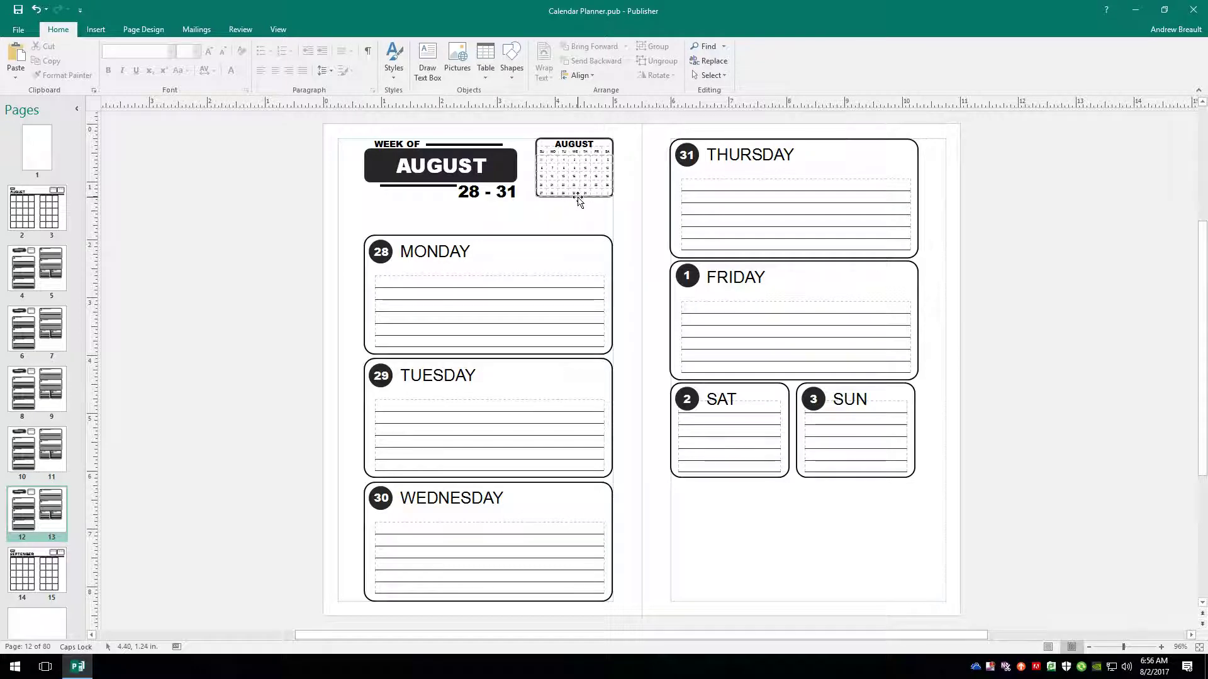
pyautogui.click(575, 195)
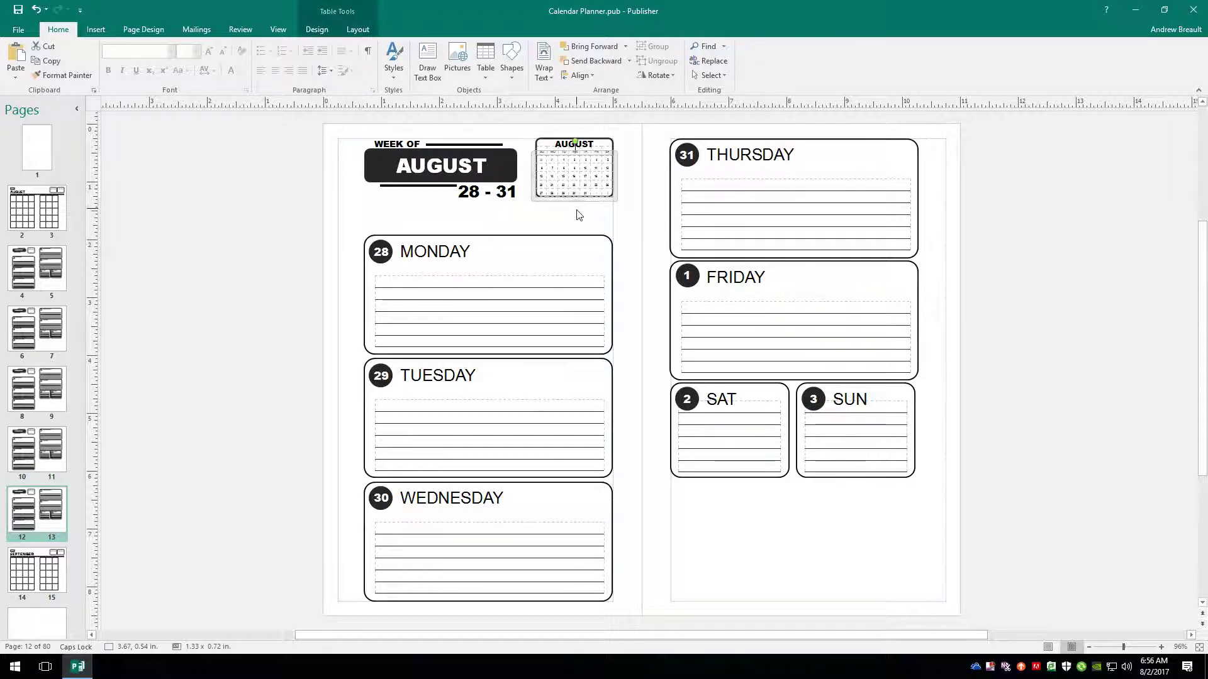
pyautogui.click(51, 573)
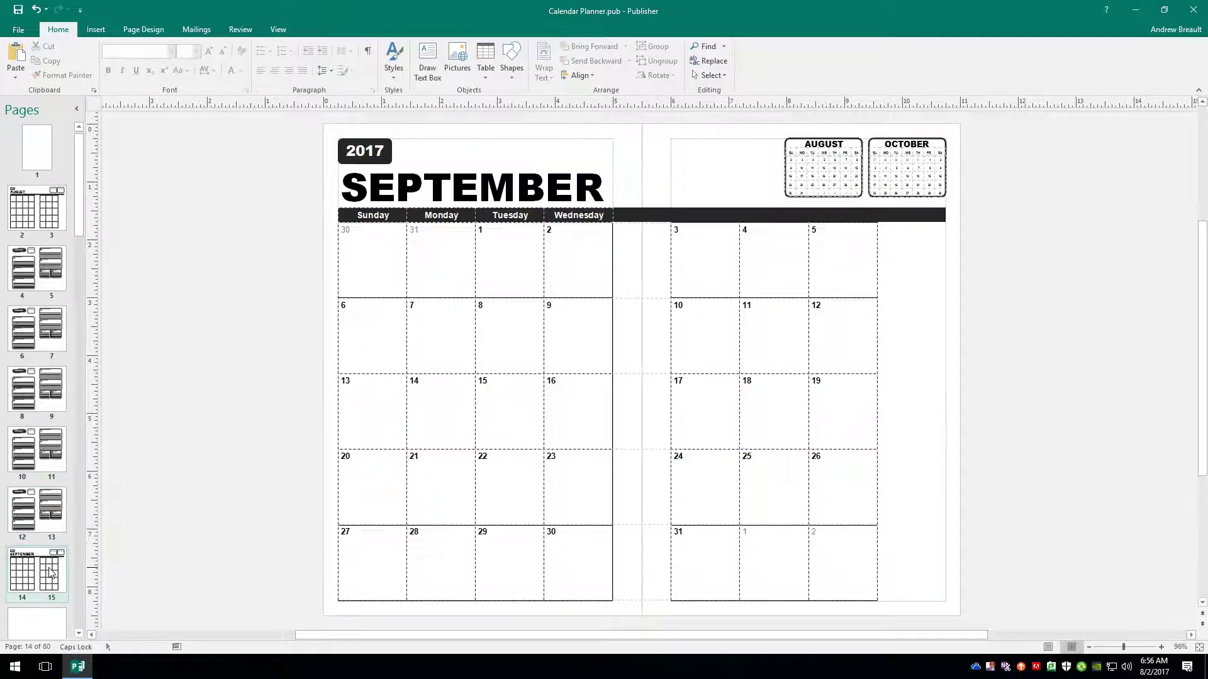
pyautogui.click(824, 199)
pyautogui.press('Delete')
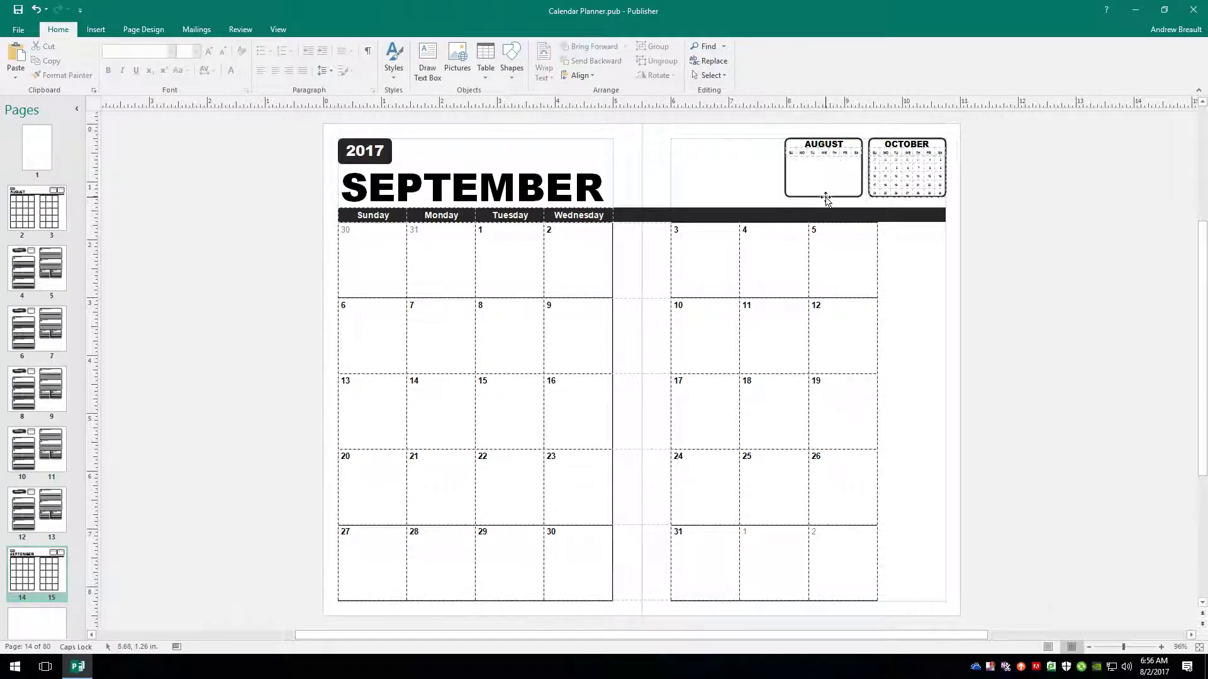
pyautogui.hotkey('ctrl', 'v')
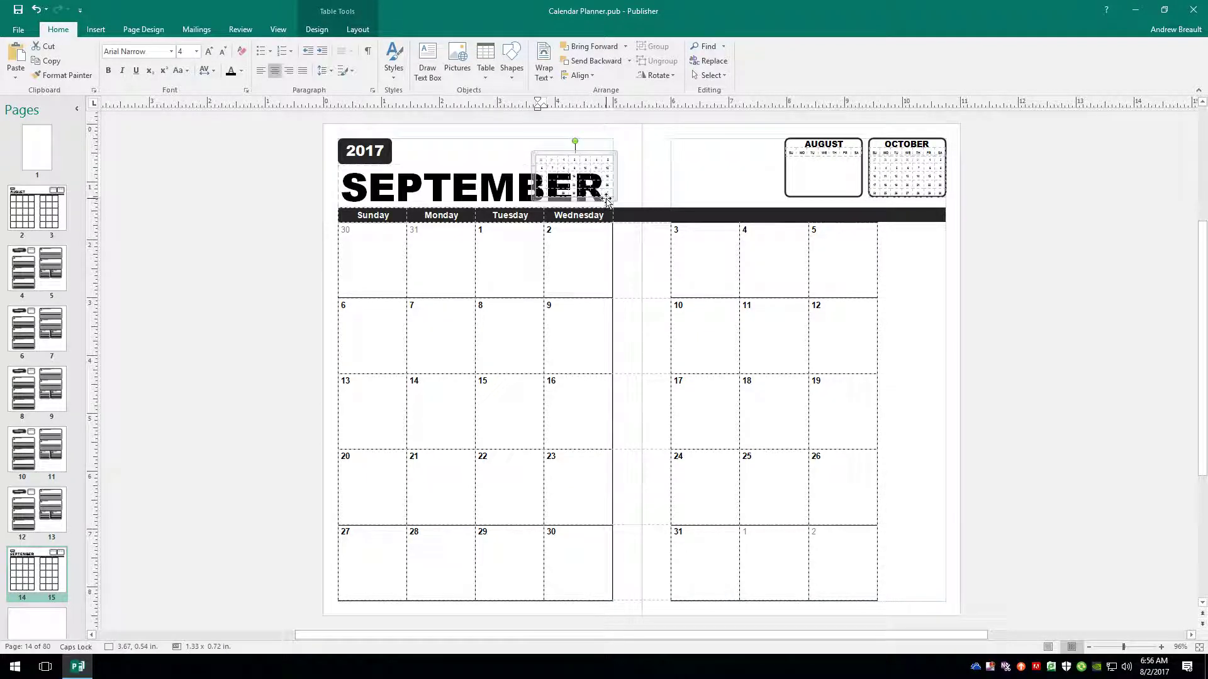
pyautogui.moveTo(606, 199); pyautogui.dragTo(855, 181)
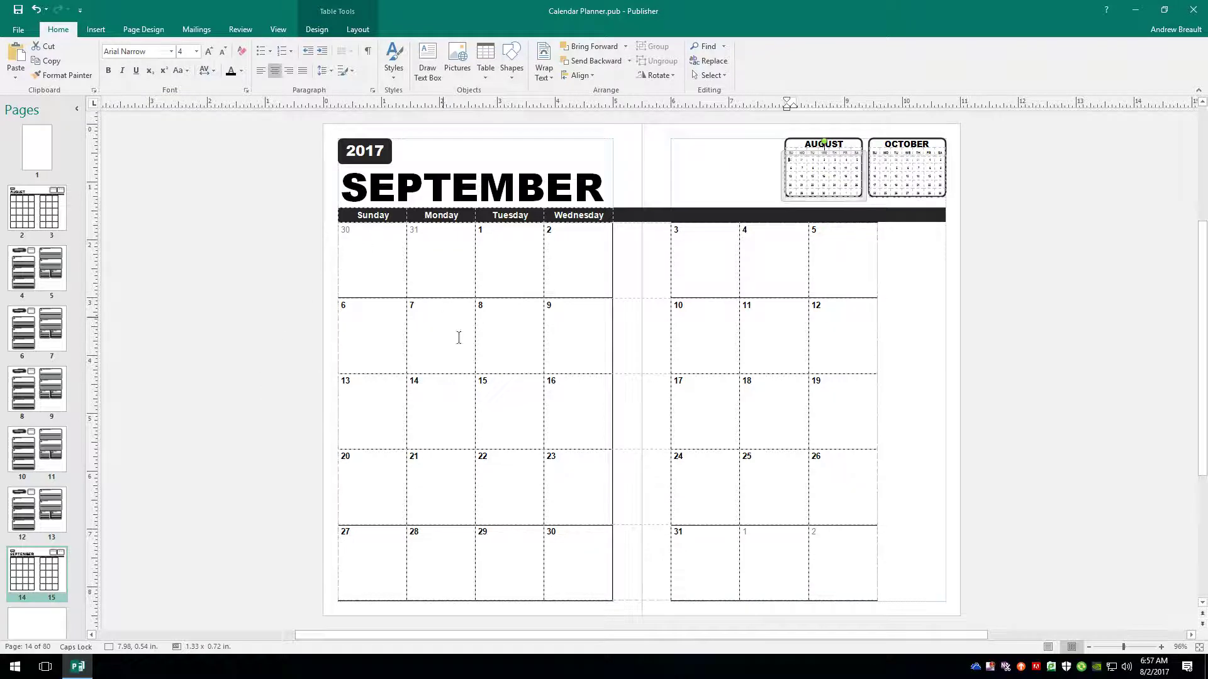
# - Open the Windows calendar and advance it to September 2017, whose 1st is a Friday
pyautogui.click(1153, 668)
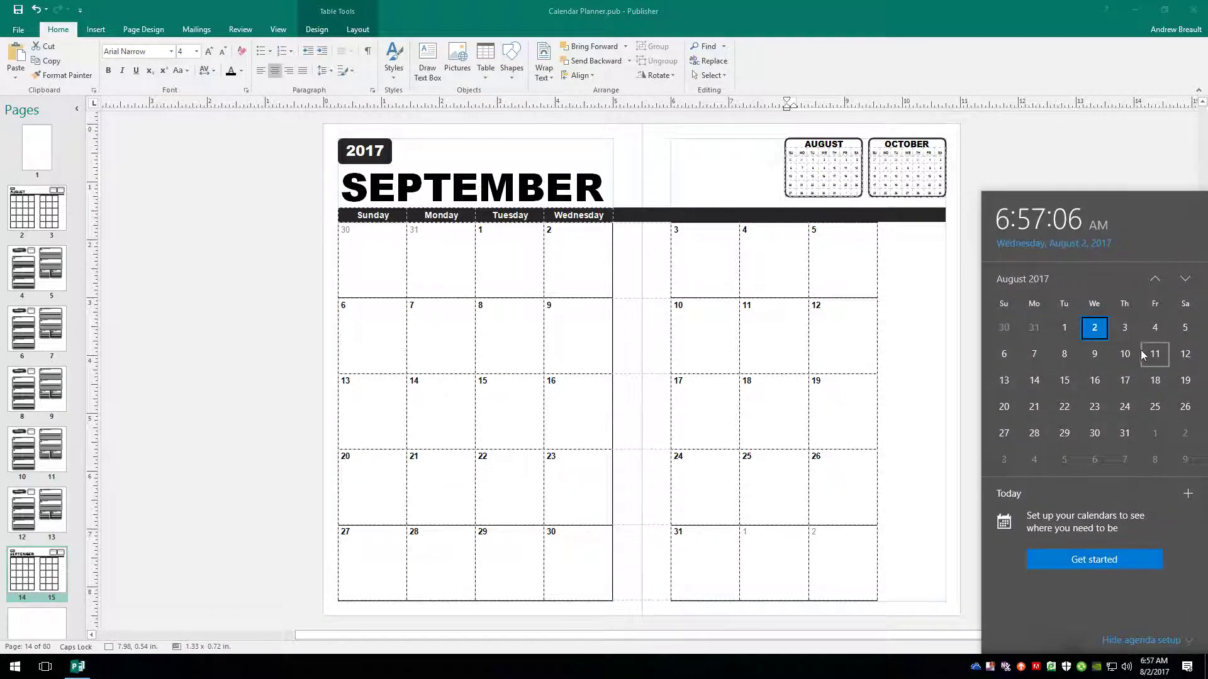
pyautogui.click(1187, 280)
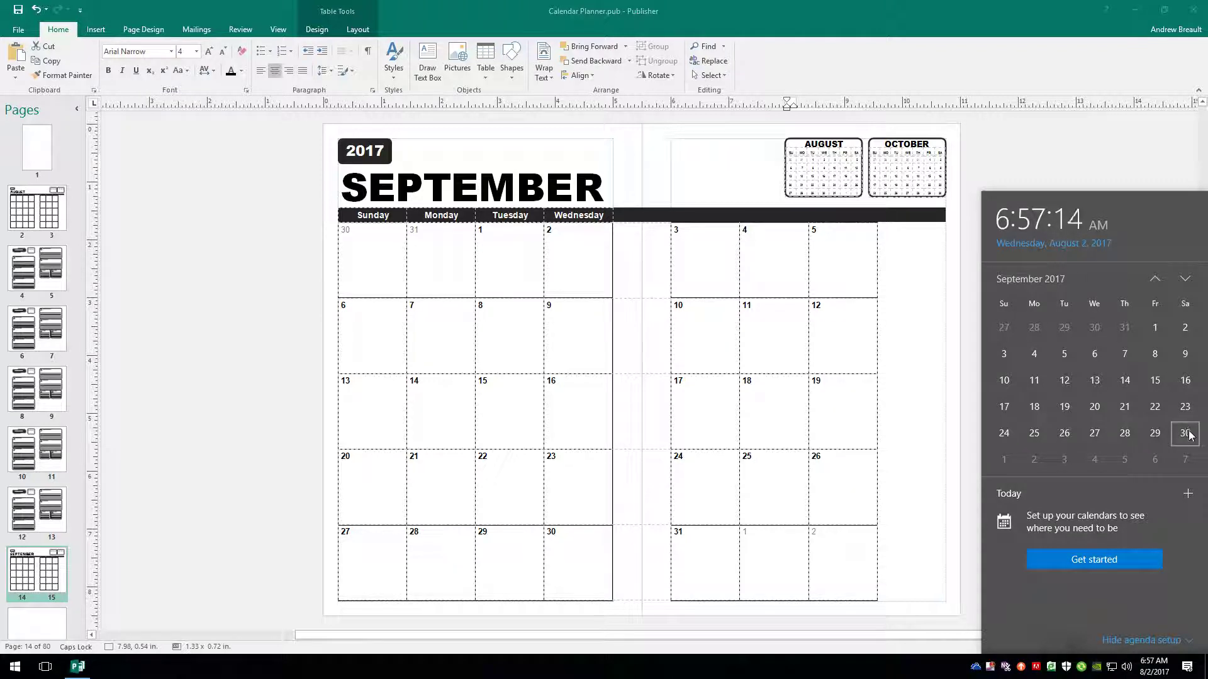
# - Start renumbering September's first row, entering 2, 29 and 30 in the opening date cells
pyautogui.click(350, 240)
pyautogui.doubleClick(348, 230)
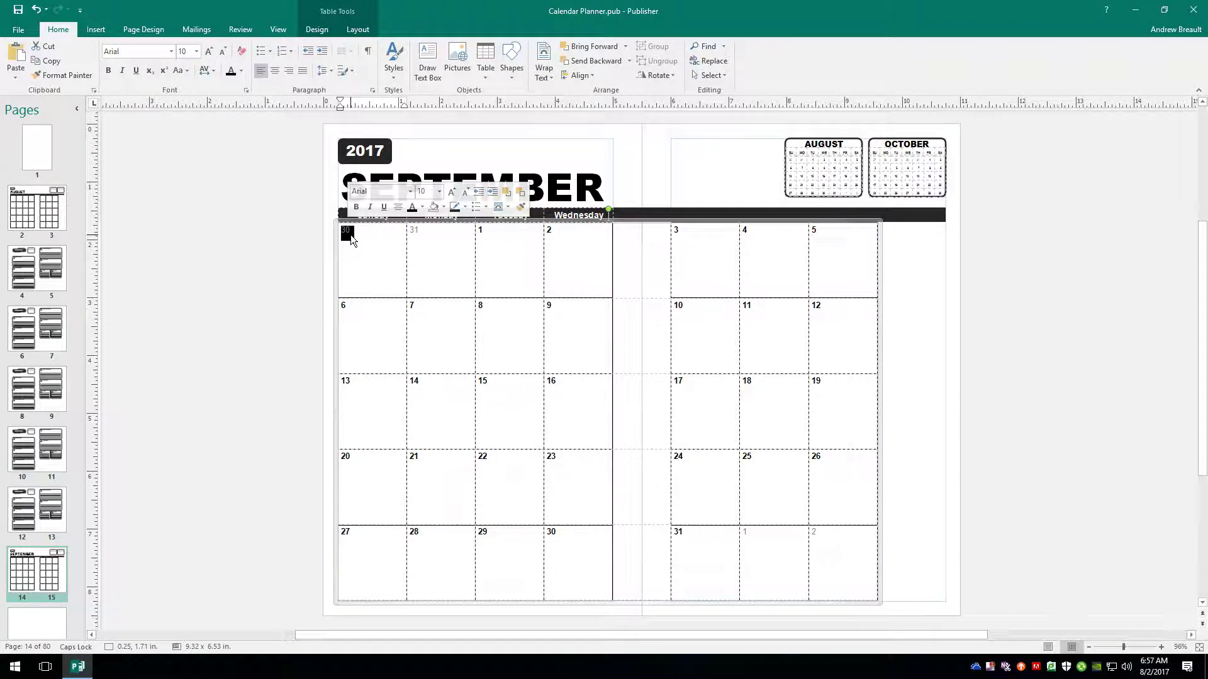
pyautogui.write('27')
pyautogui.press('Tab')
pyautogui.write('2')
pyautogui.press('Tab')
pyautogui.write('29')
pyautogui.press('Tab')
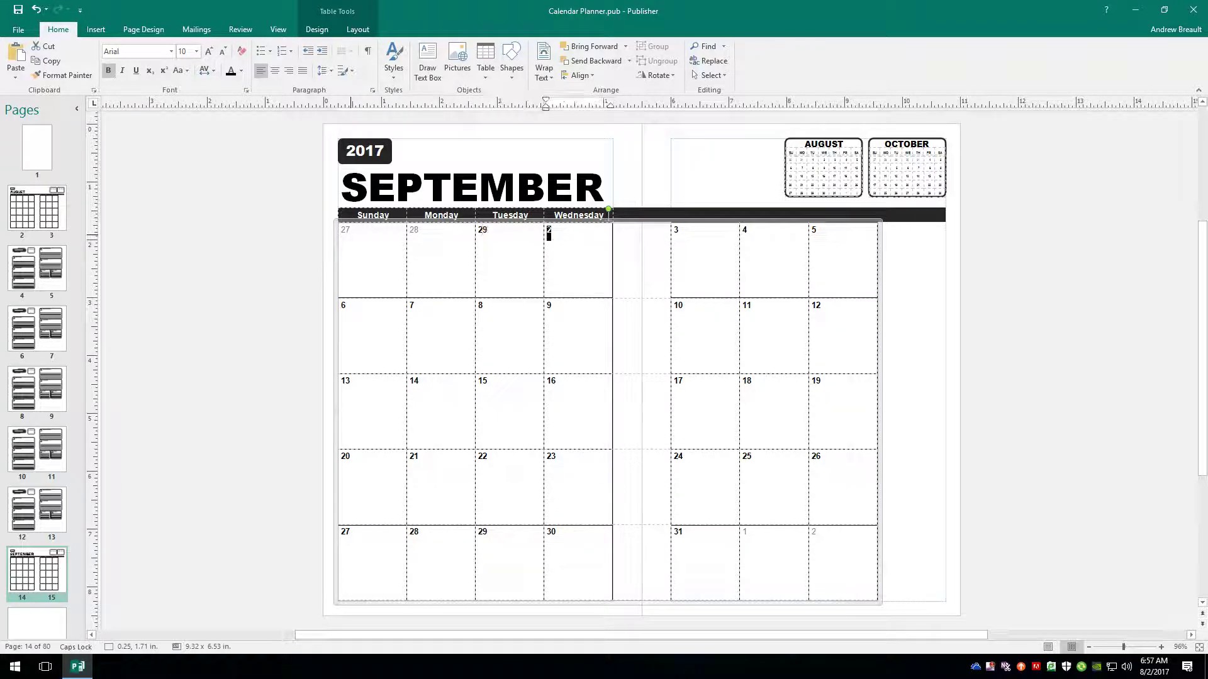
pyautogui.write('30')
# - Continue through the grid, entering 2 and 3 and filling September's dates through 30
pyautogui.press('Tab')
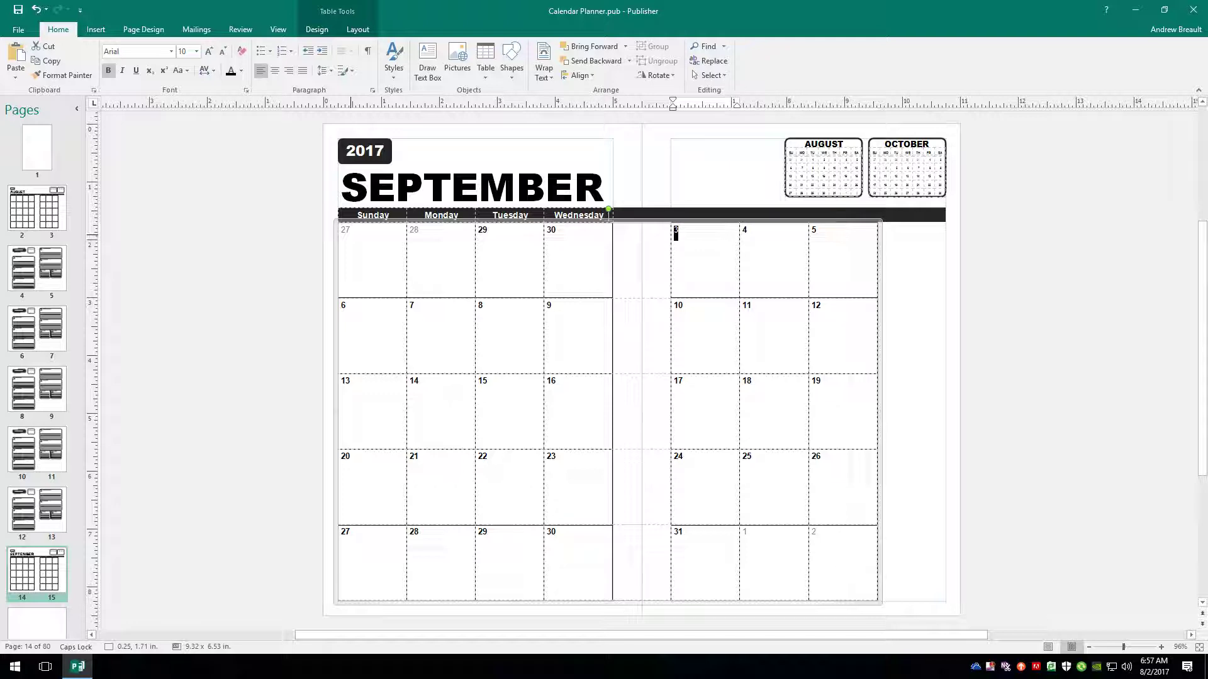
pyautogui.press('Tab')
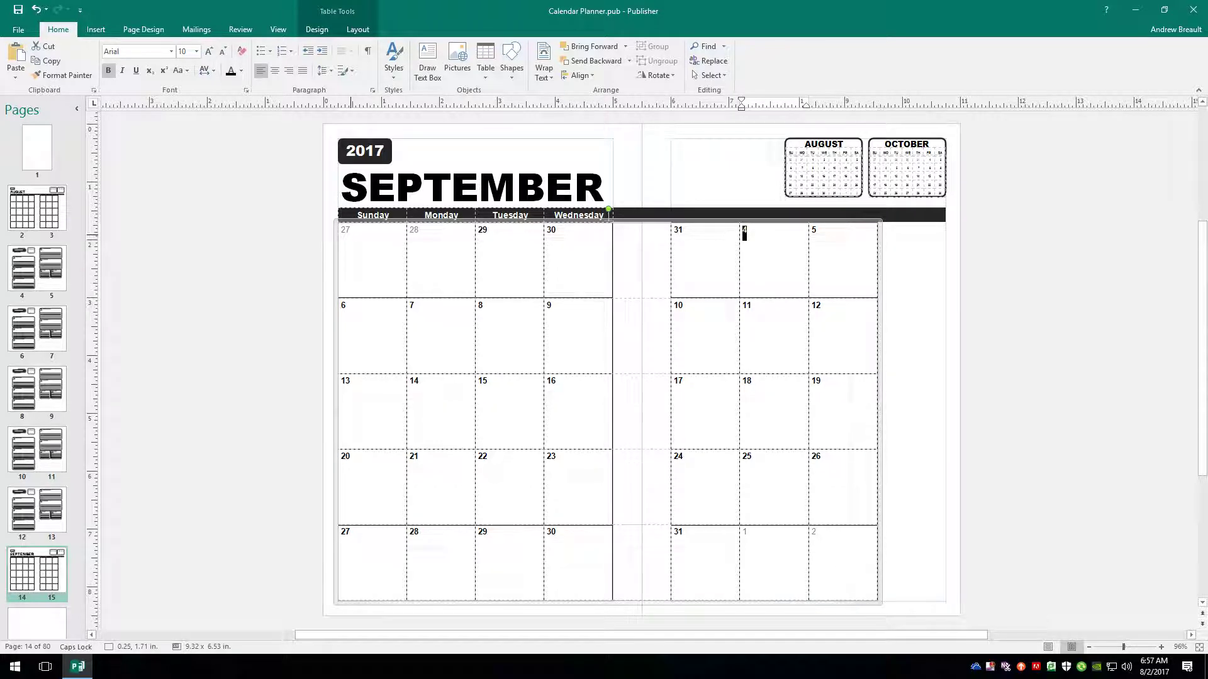
pyautogui.press('Tab')
pyautogui.write('2')
pyautogui.press('Tab')
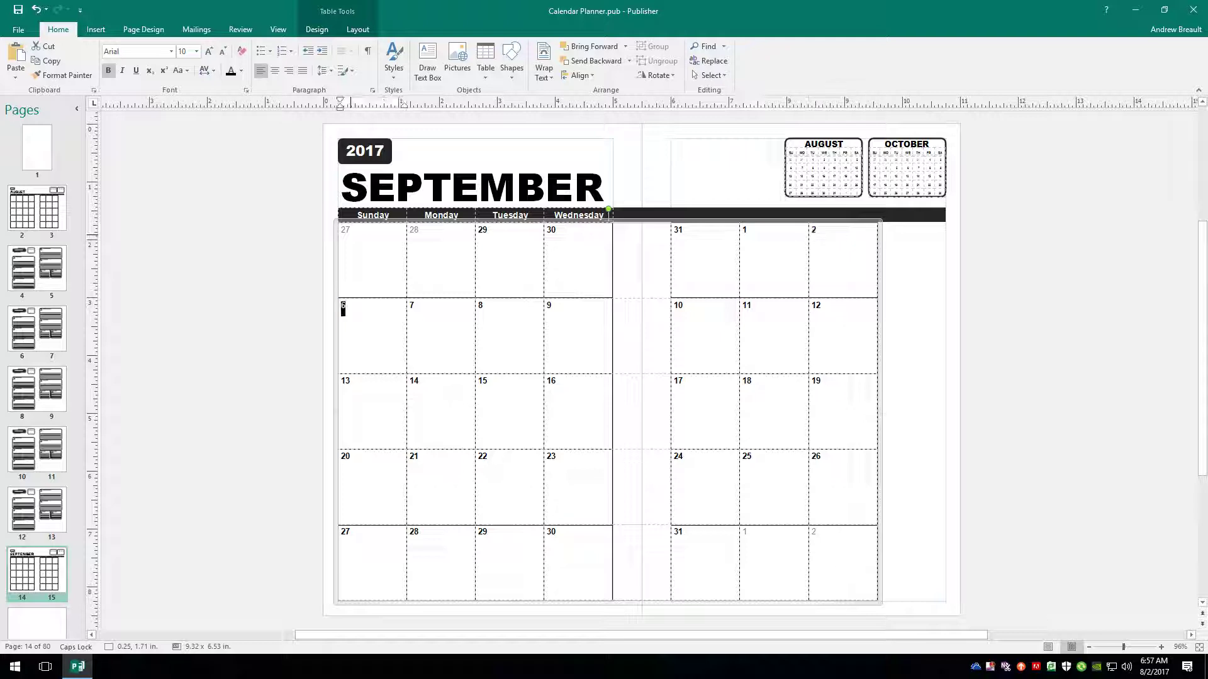
pyautogui.write('3')
pyautogui.press('Tab')
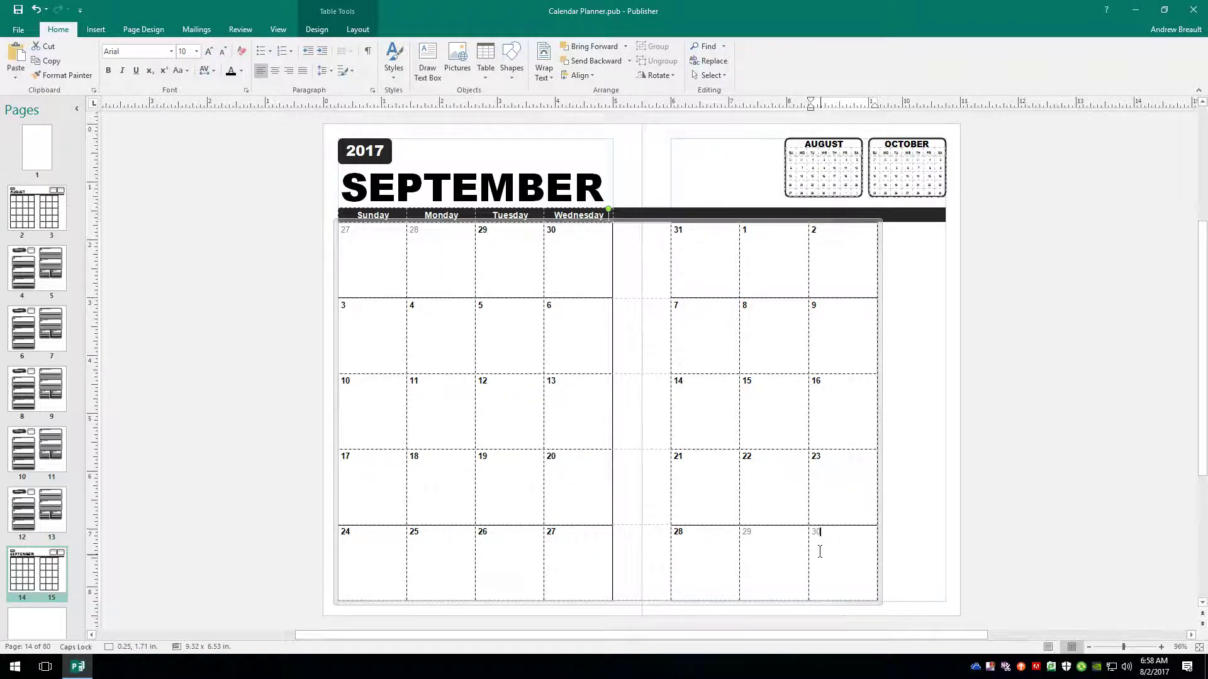
# - Make the last-row dates 29 and 30 bold with the dark text colour
pyautogui.moveTo(829, 535); pyautogui.dragTo(779, 539)
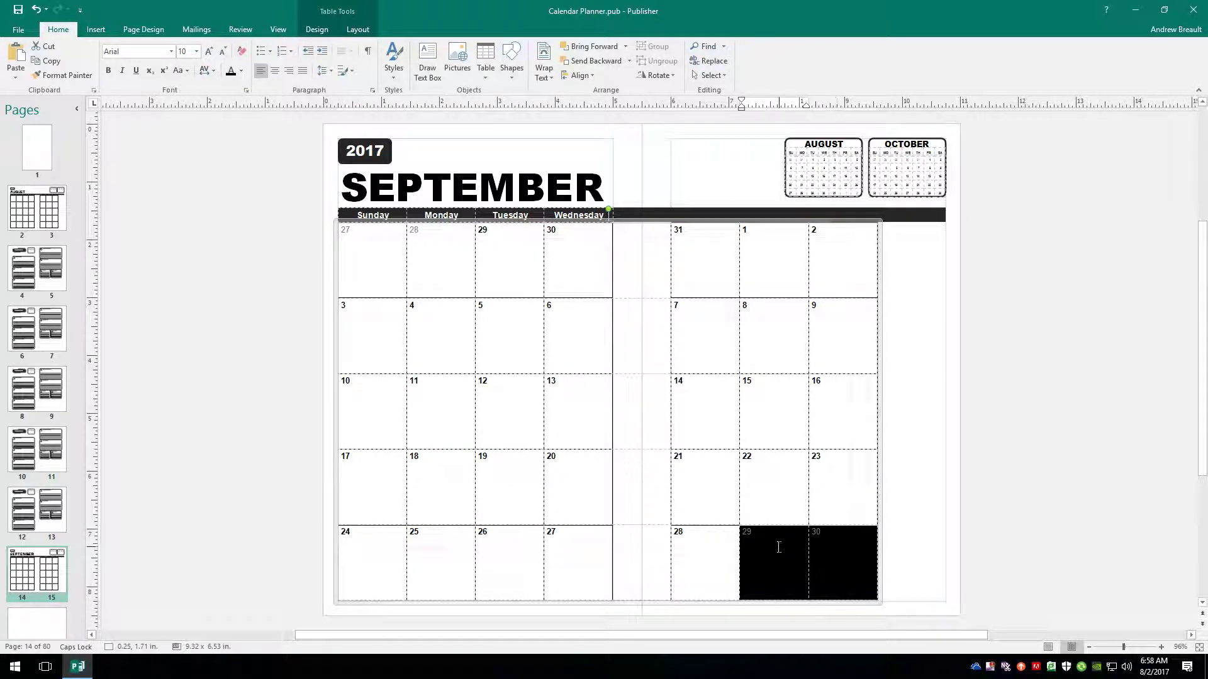
pyautogui.hotkey('ctrl', 'b')
pyautogui.click(237, 73)
# - Grey out the first-row leading dates 29, 30 and 31
pyautogui.moveTo(692, 234); pyautogui.dragTo(532, 247)
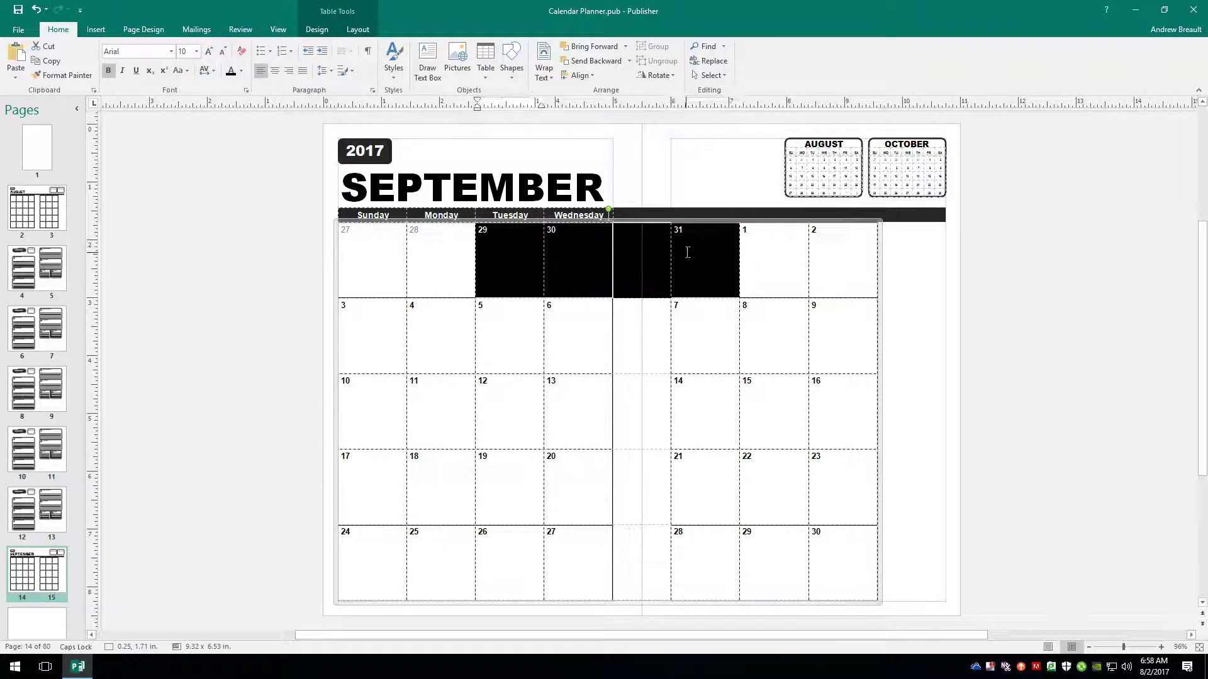
pyautogui.click(242, 71)
pyautogui.click(231, 116)
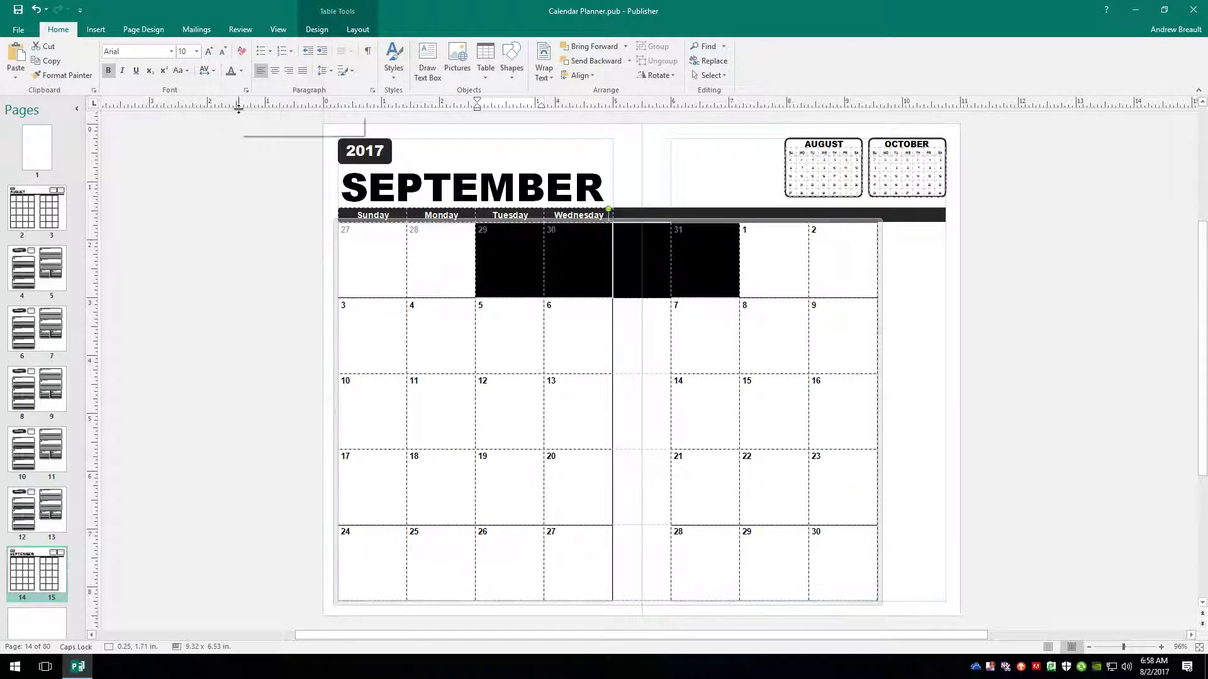
pyautogui.click(391, 277)
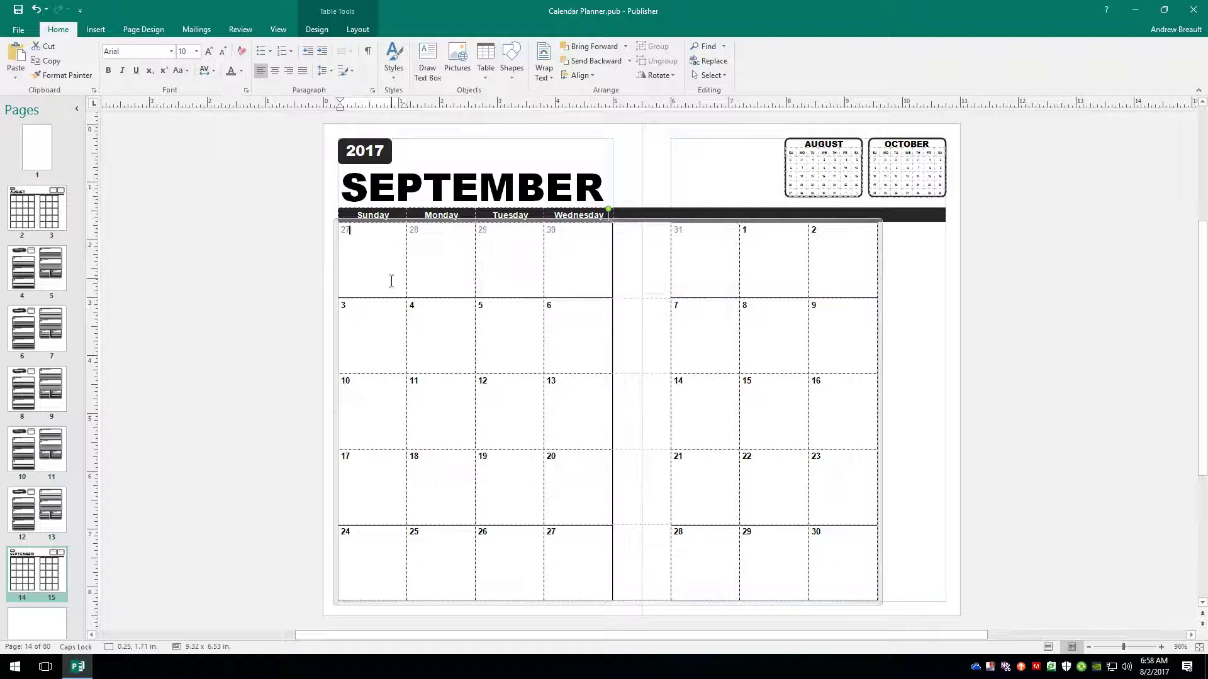
pyautogui.click(875, 159)
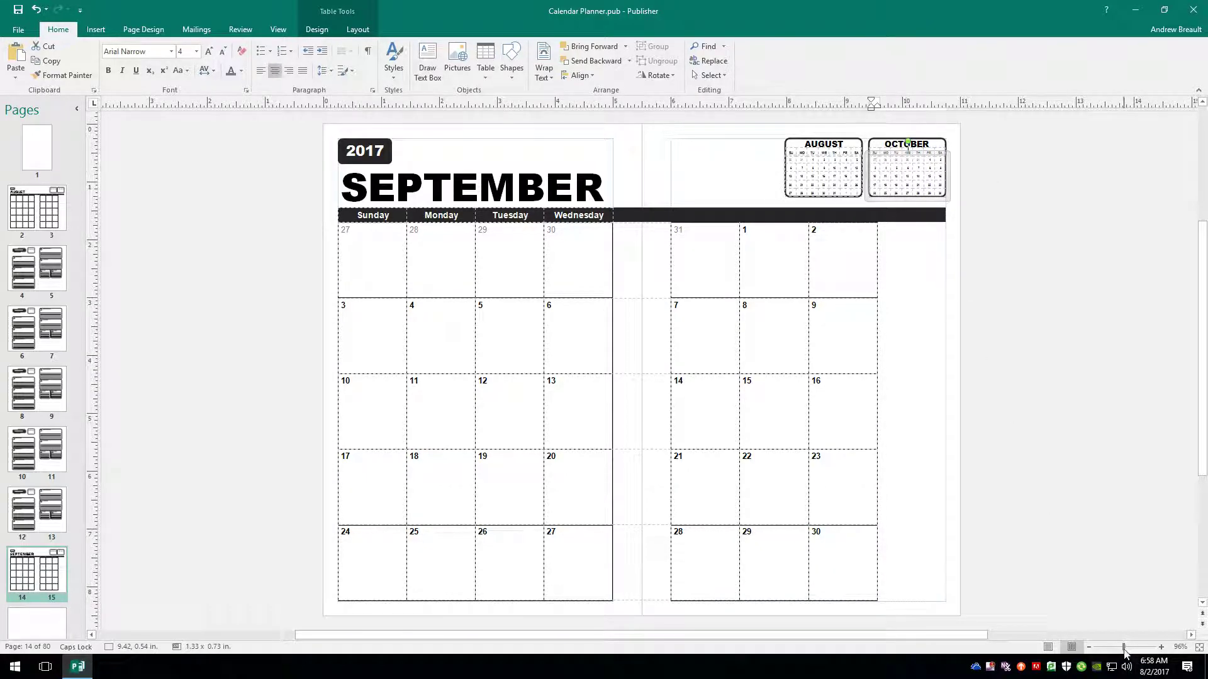
# - Renumber the October mini calendar starting 1, 2, 3 on Sunday and filling the rest
pyautogui.moveTo(1124, 653); pyautogui.dragTo(1133, 657)
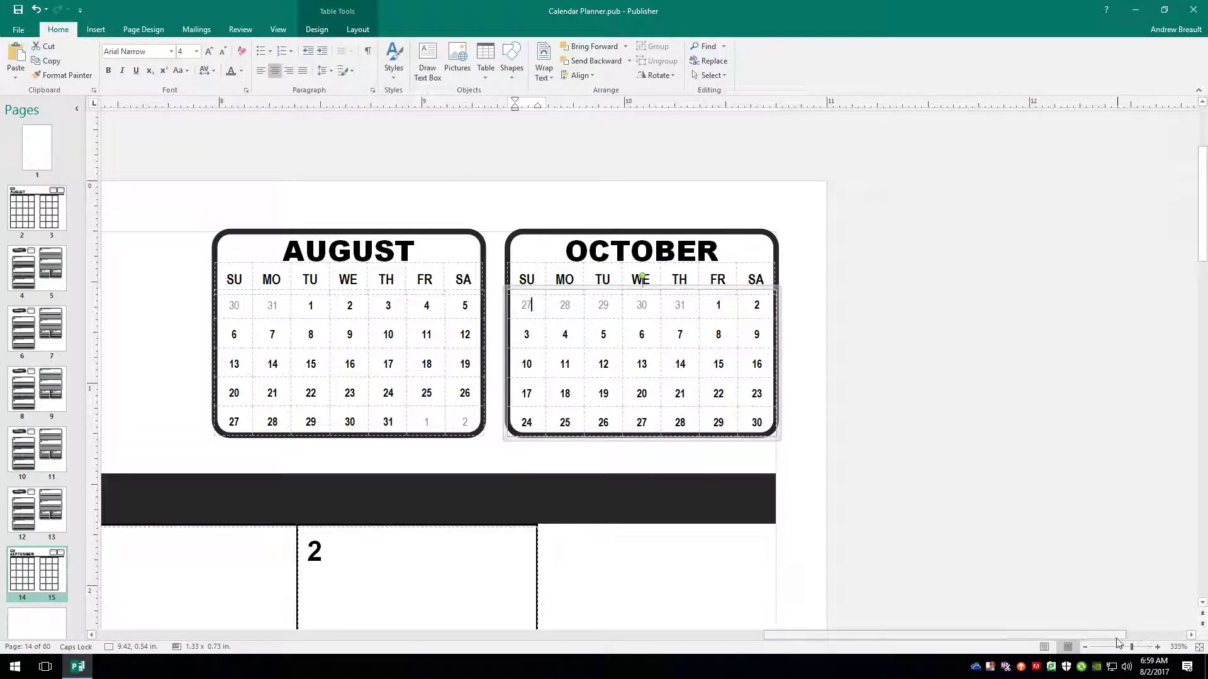
pyautogui.doubleClick(526, 309)
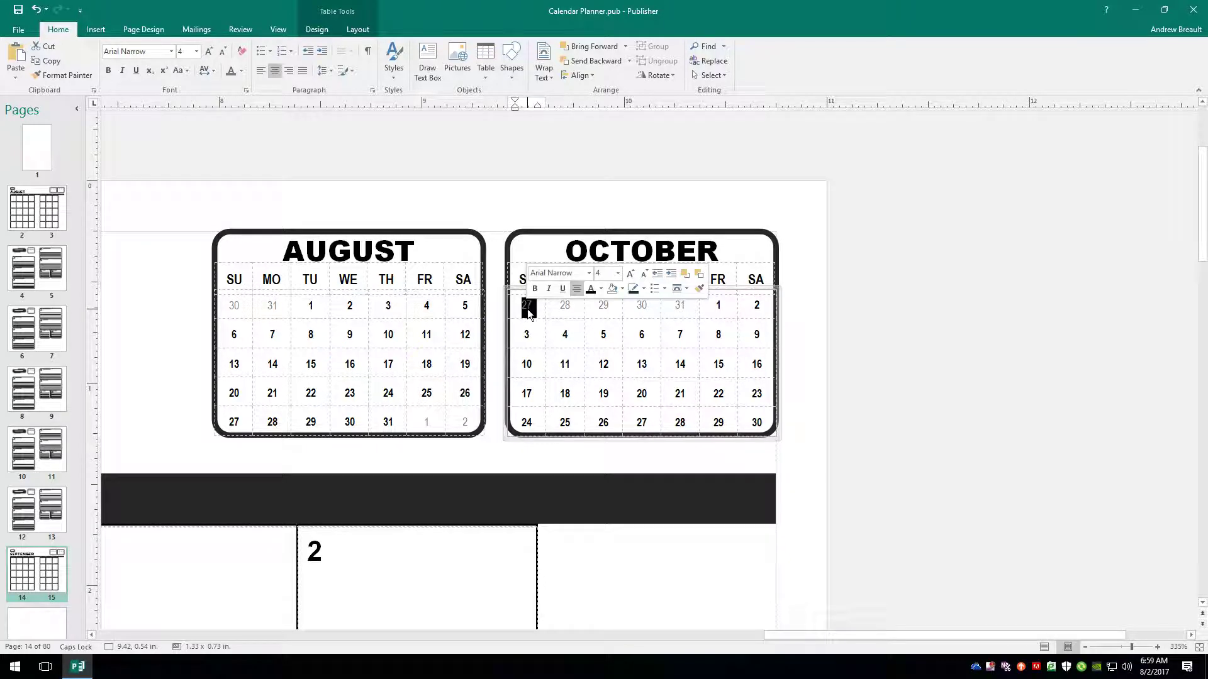
pyautogui.write('1')
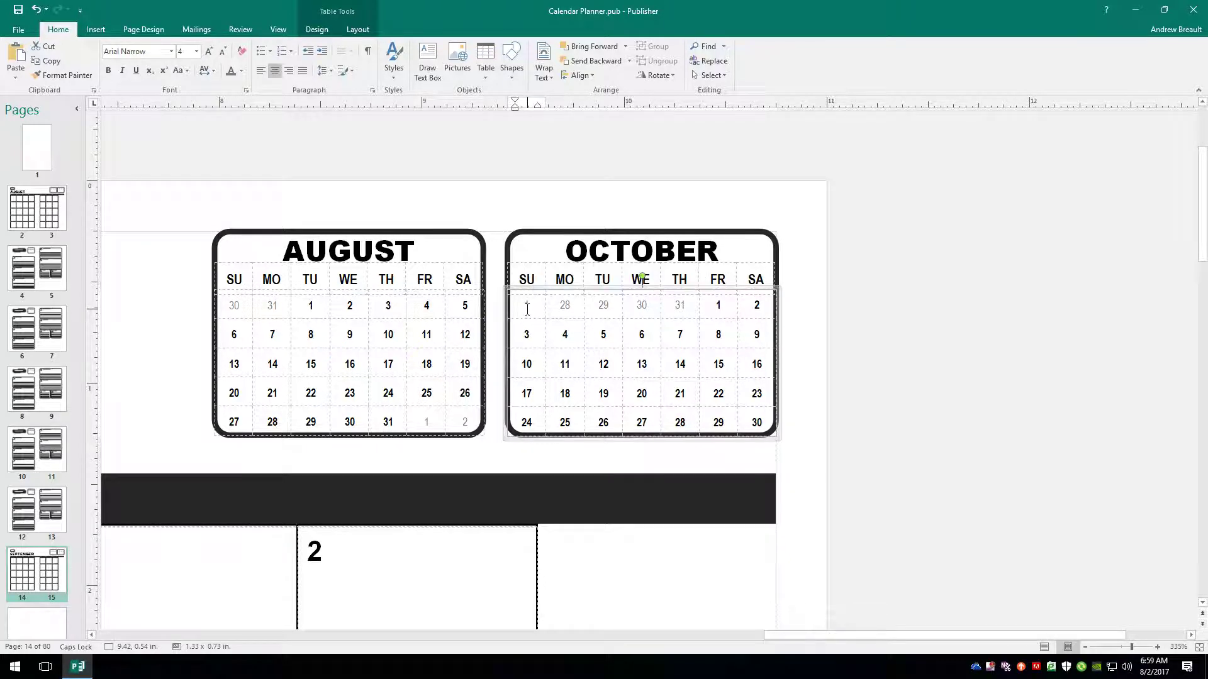
pyautogui.press('Tab')
pyautogui.write('2')
pyautogui.press('Tab')
pyautogui.write('3')
pyautogui.press('Tab')
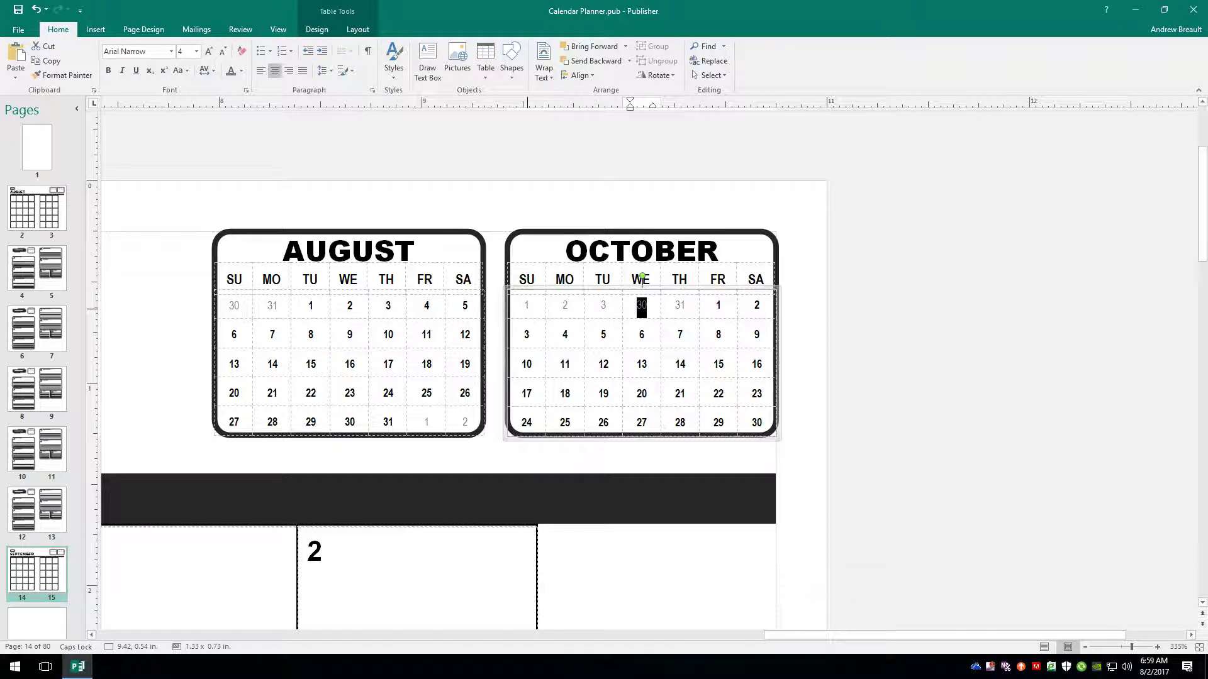
pyautogui.hotkey('ctrl', 'v')
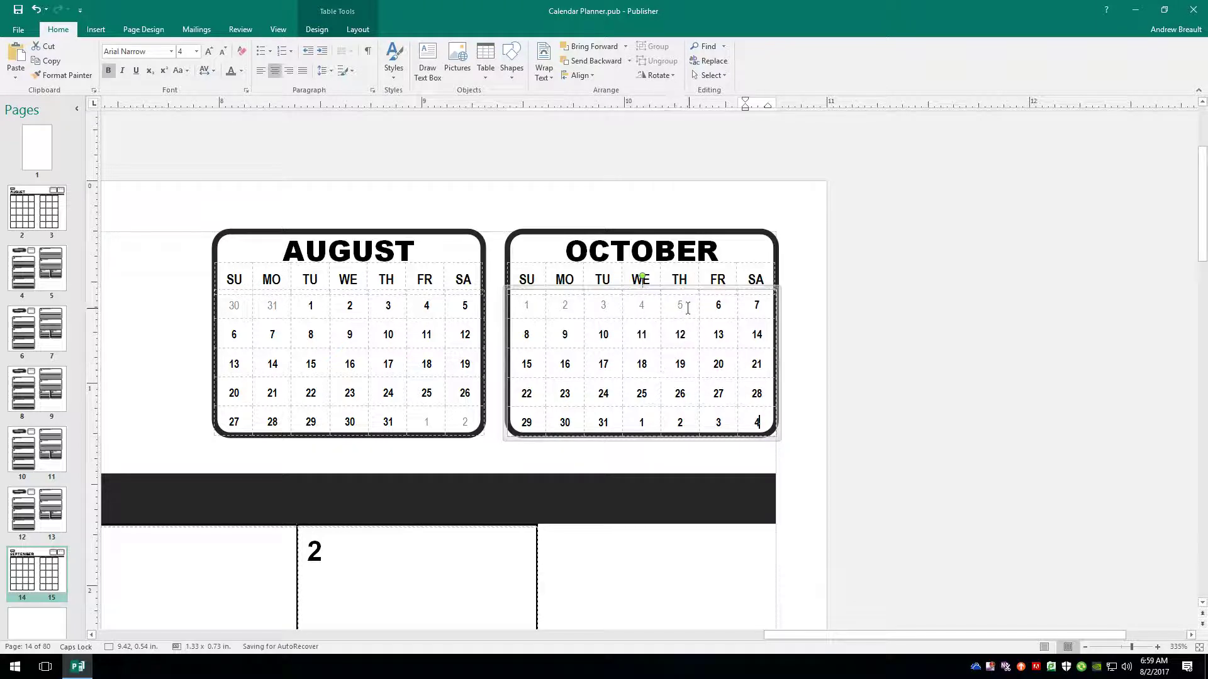
# - Give October's first-row dates 1–5 the dark colour and grey the trailing dates 1–4
pyautogui.moveTo(688, 308); pyautogui.dragTo(563, 307)
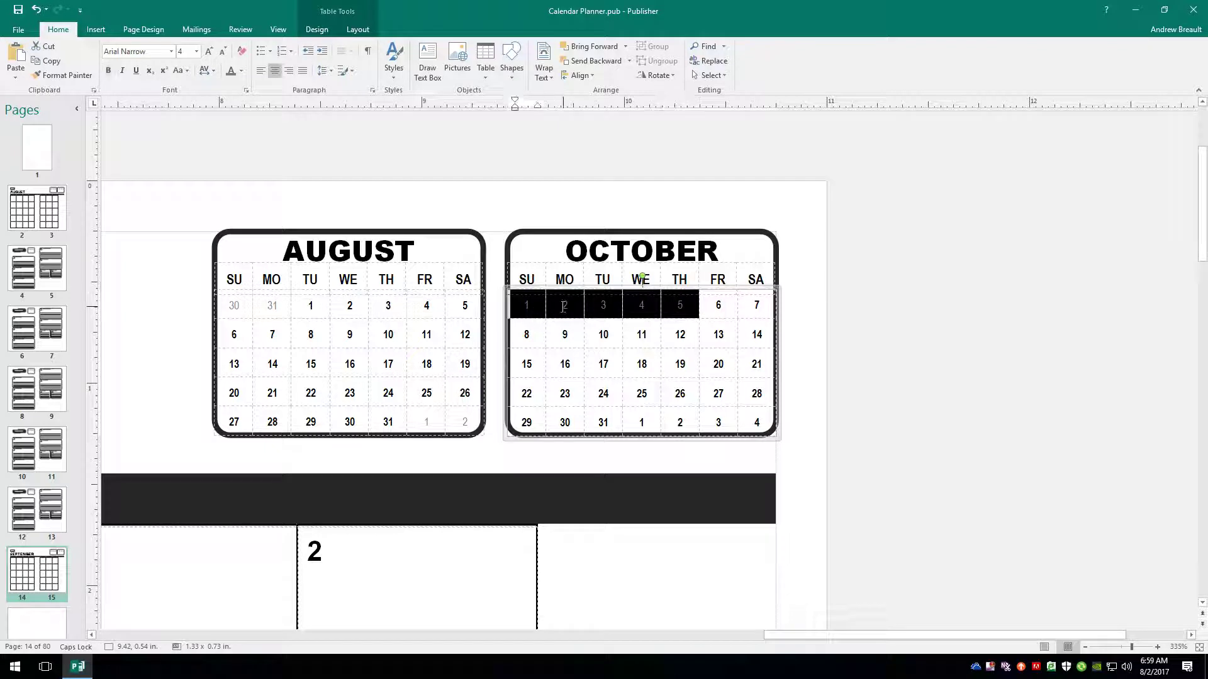
pyautogui.click(241, 71)
pyautogui.click(236, 105)
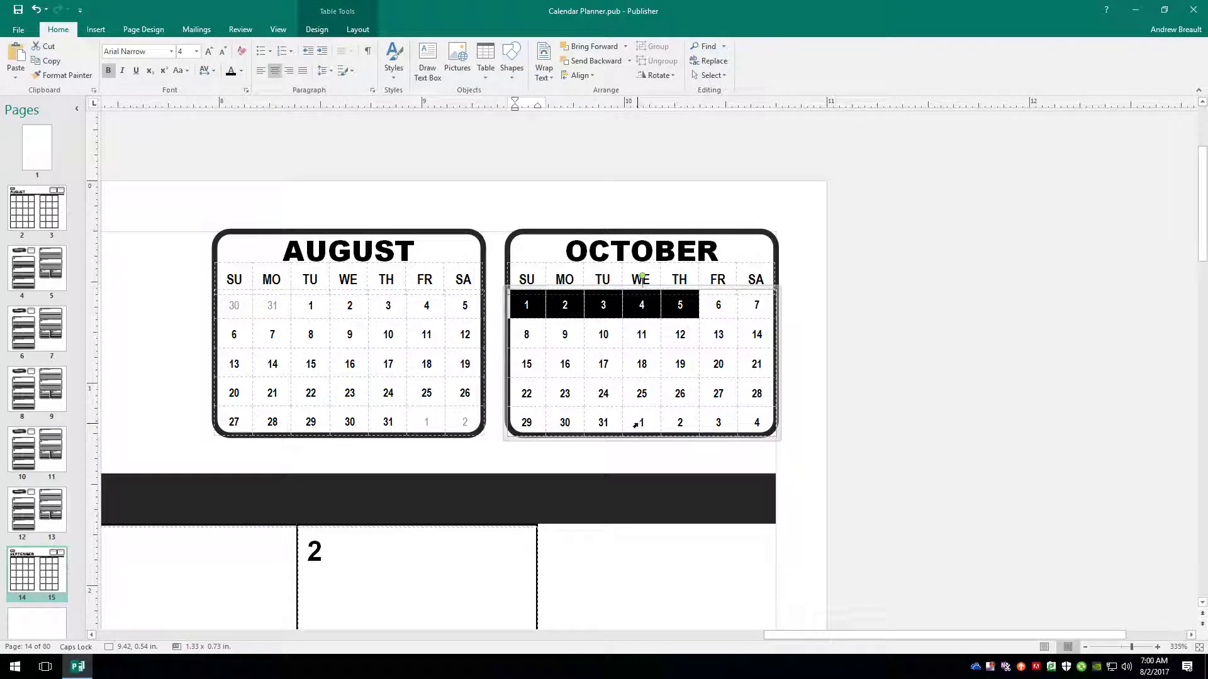
pyautogui.moveTo(642, 421); pyautogui.dragTo(758, 421)
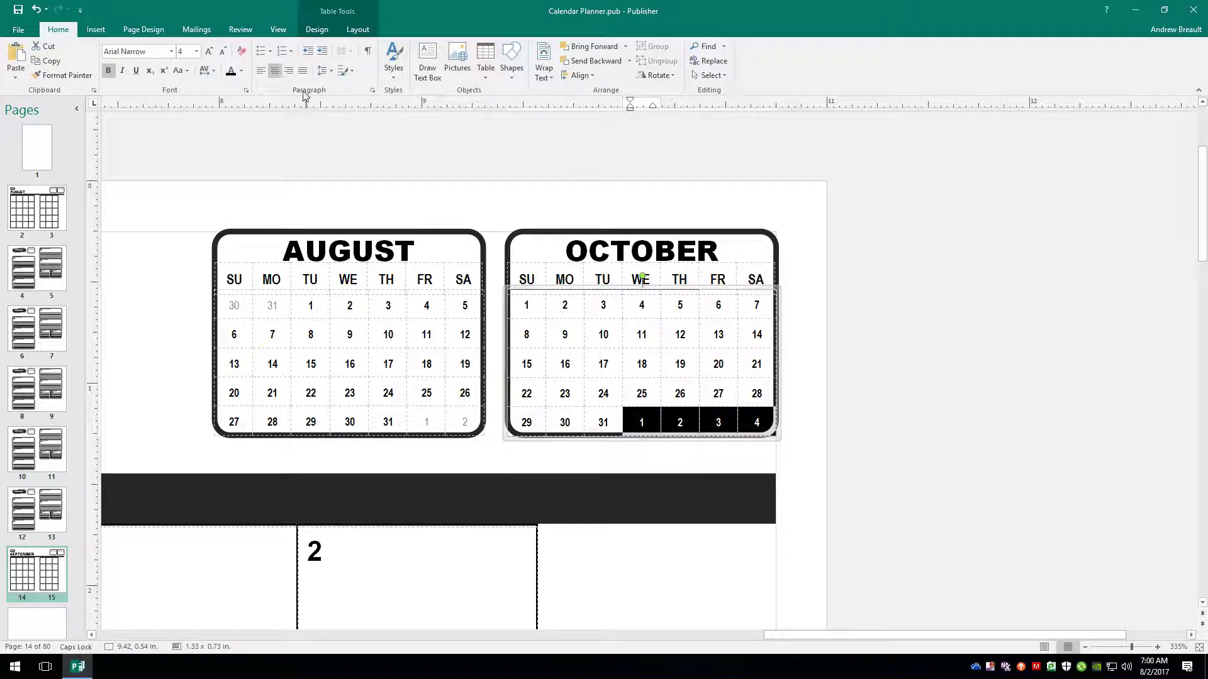
pyautogui.click(241, 71)
pyautogui.click(232, 112)
pyautogui.click(836, 334)
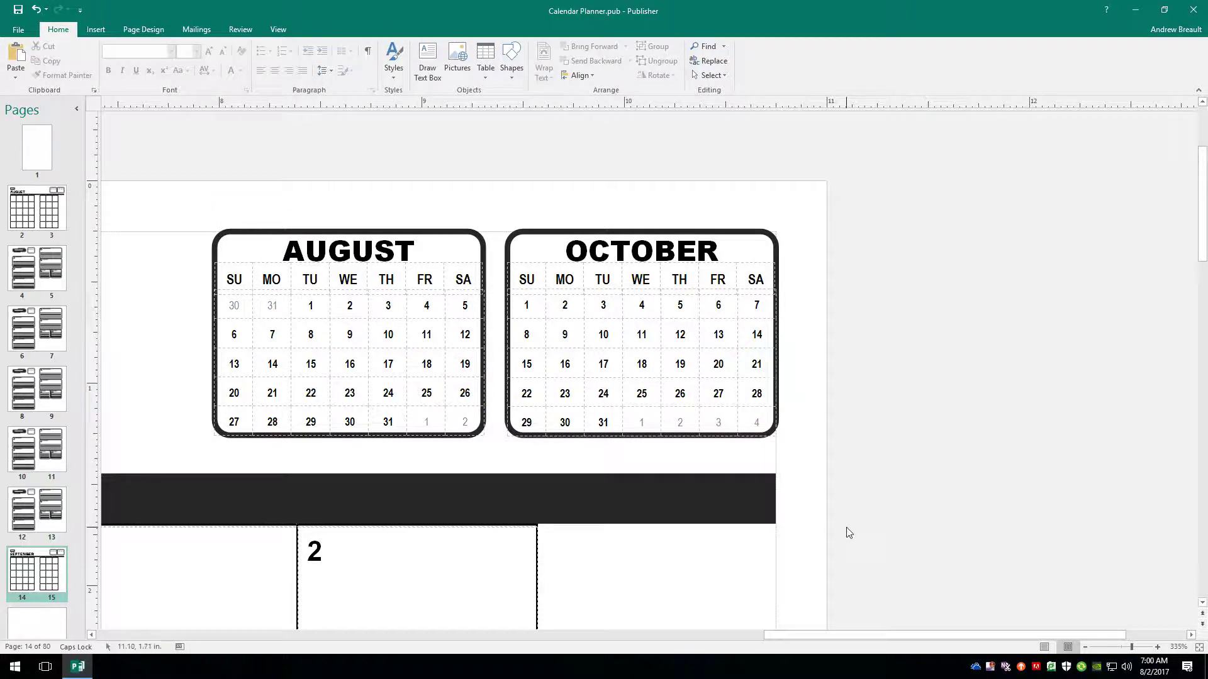
# - Return to whole-page view and go to the August 28–31 week spread on pages 12–13
pyautogui.click(1199, 648)
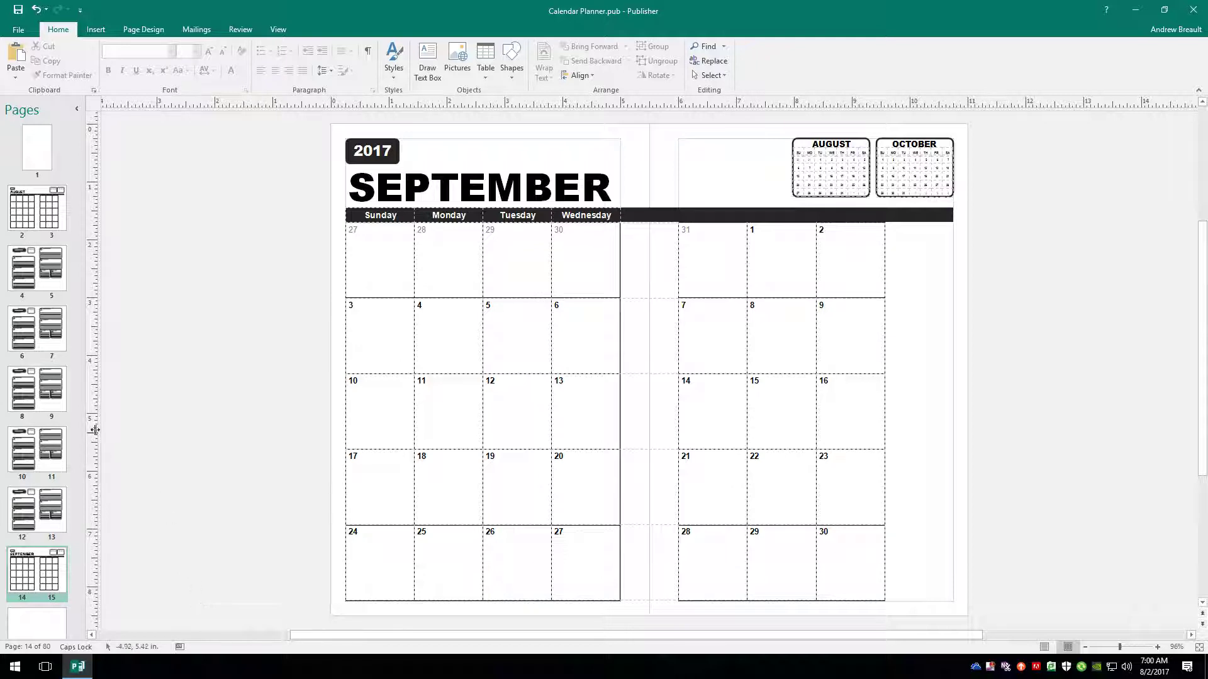
pyautogui.scroll(-3, 55, 449)
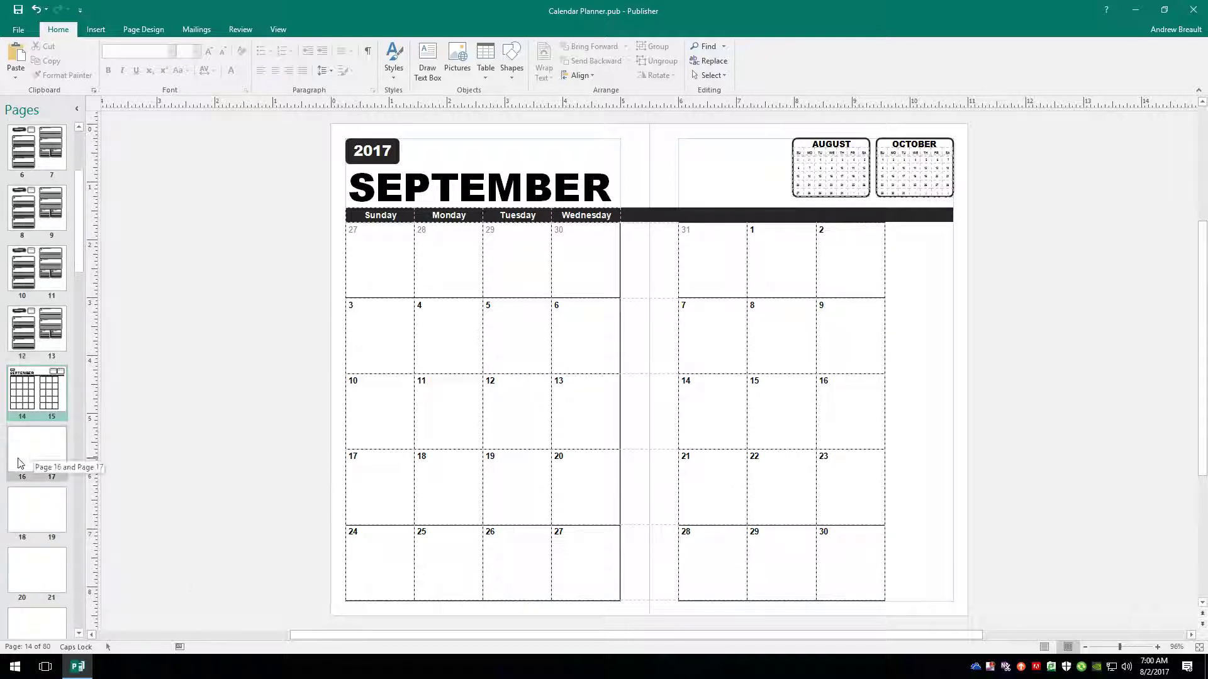
pyautogui.scroll(-2, 19, 482)
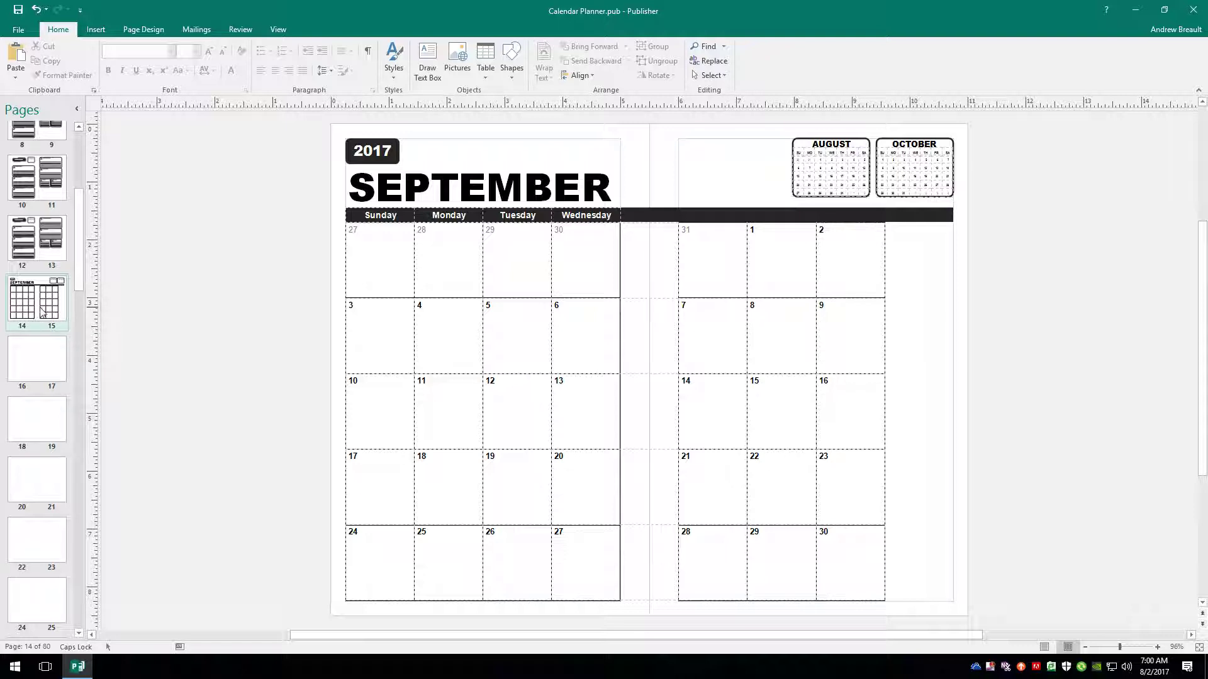
pyautogui.click(52, 239)
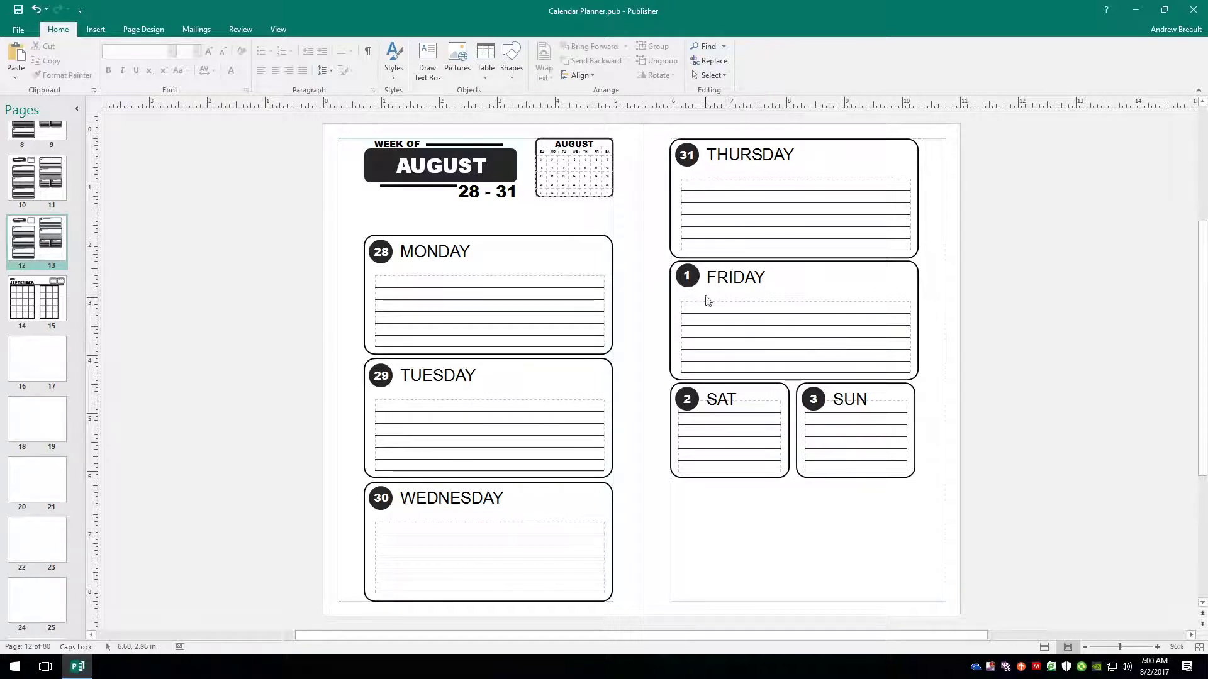
# - Apply the Week View (C) master page to pages 16–17
pyautogui.rightClick(39, 364)
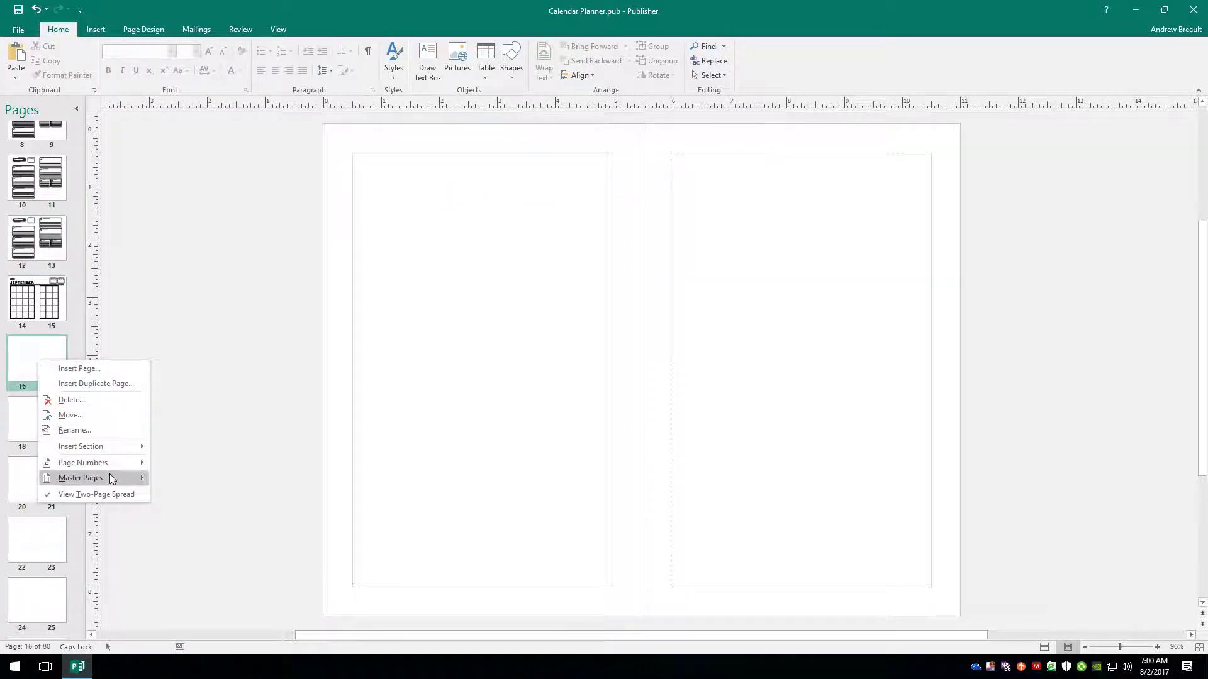
pyautogui.moveTo(110, 477)
pyautogui.click(188, 509)
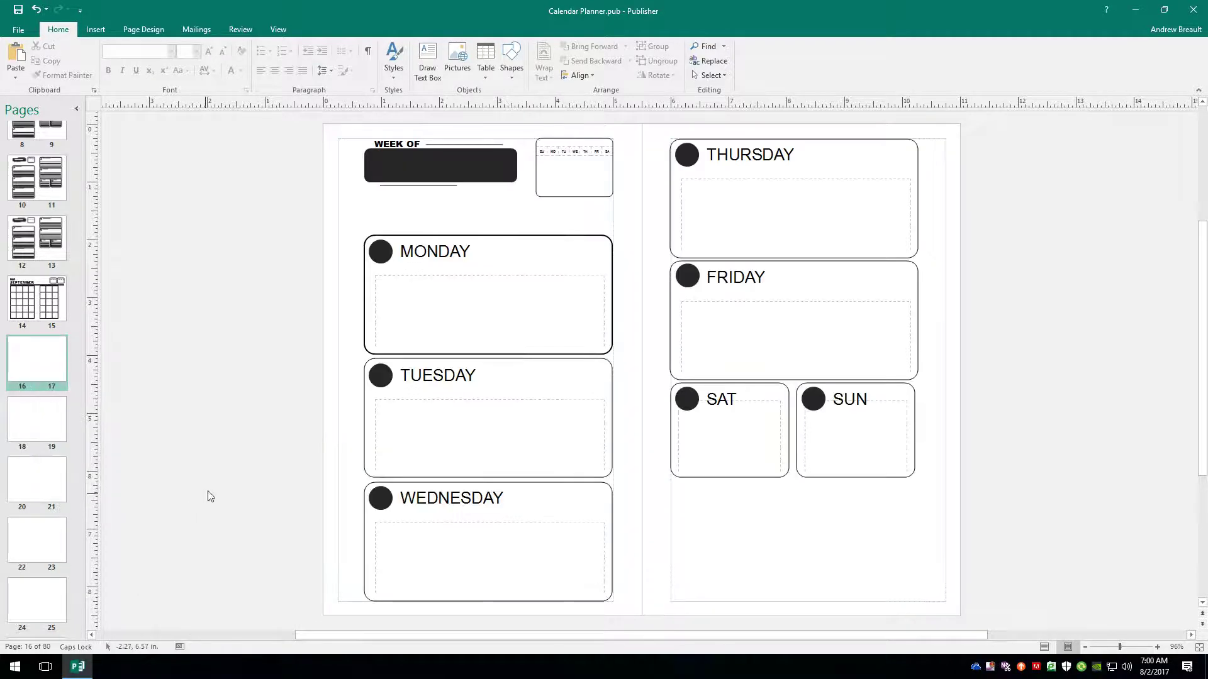
# - Copy all of the August week spread's content and paste it onto pages 16–17
pyautogui.click(37, 251)
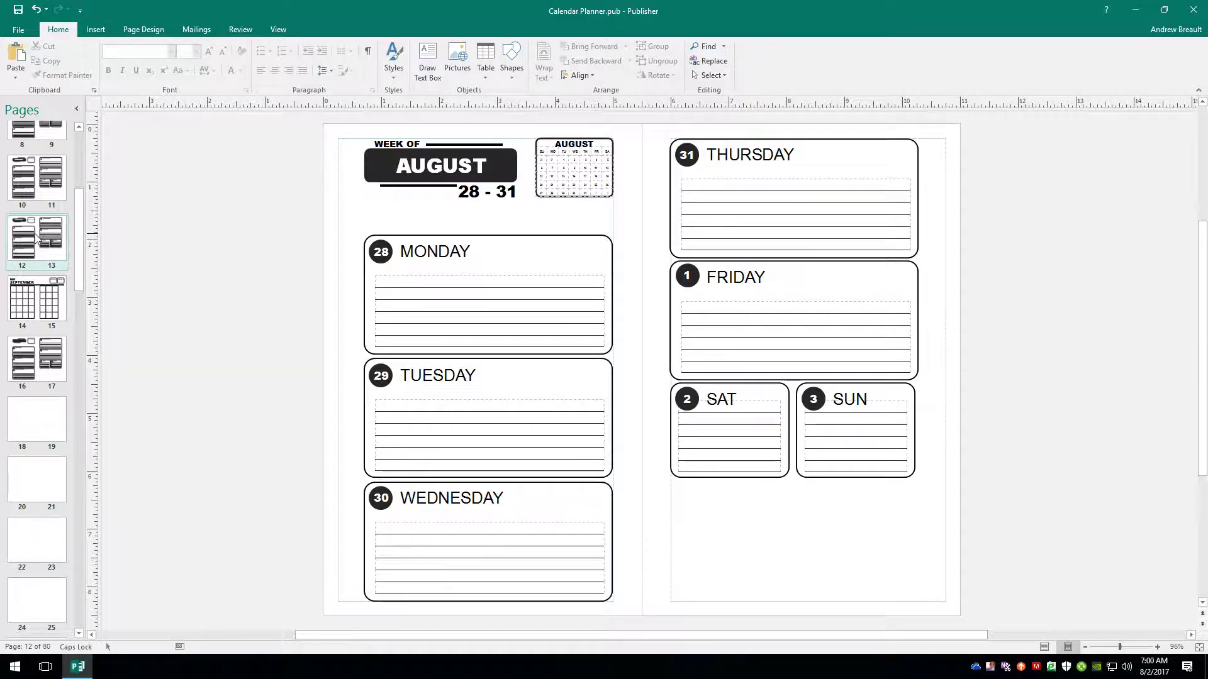
pyautogui.hotkey('ctrl', 'a')
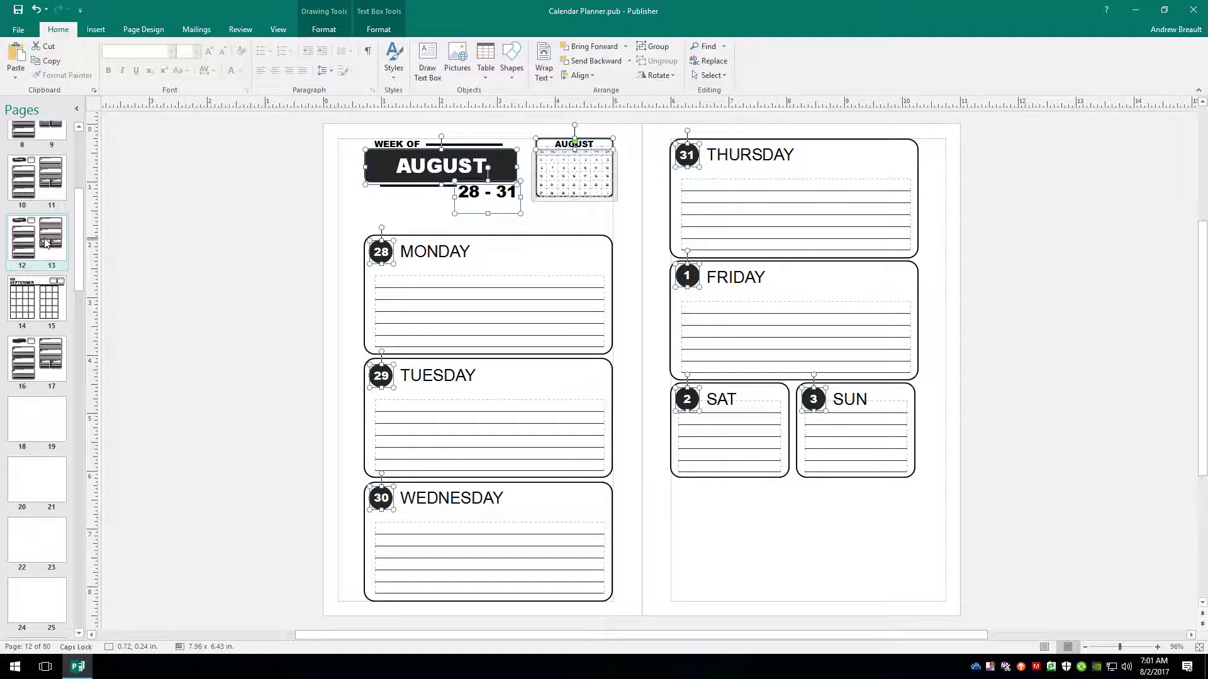
pyautogui.click(40, 367)
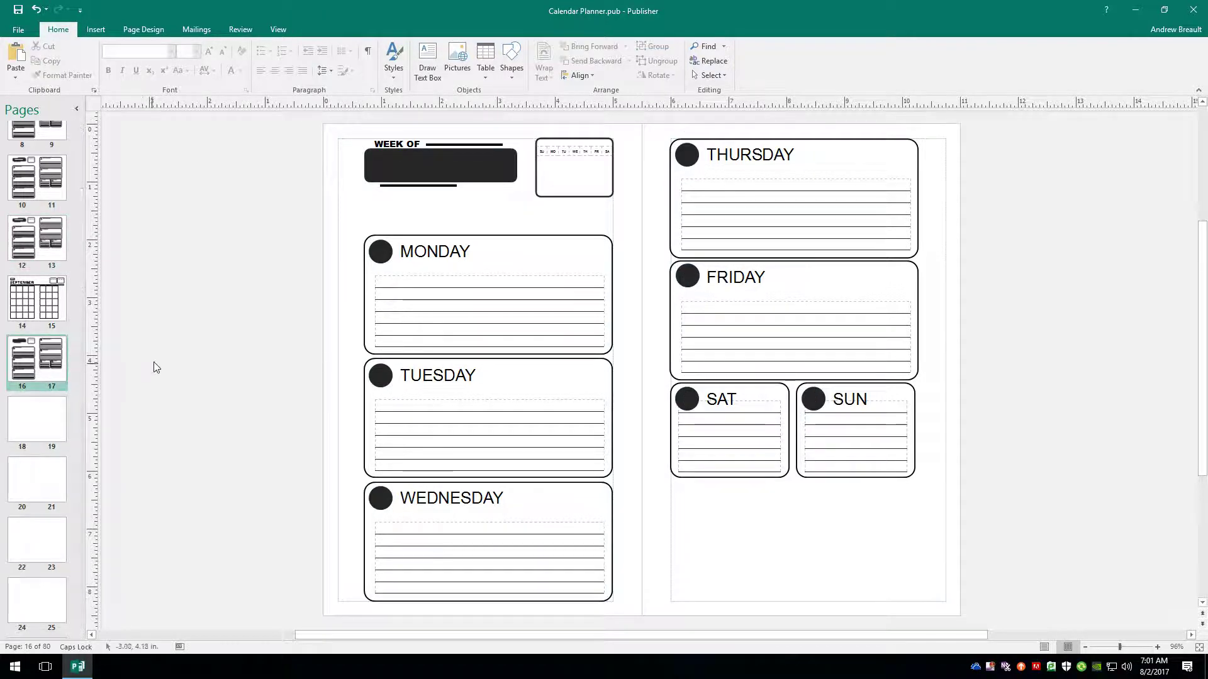
pyautogui.hotkey('ctrl', 'v')
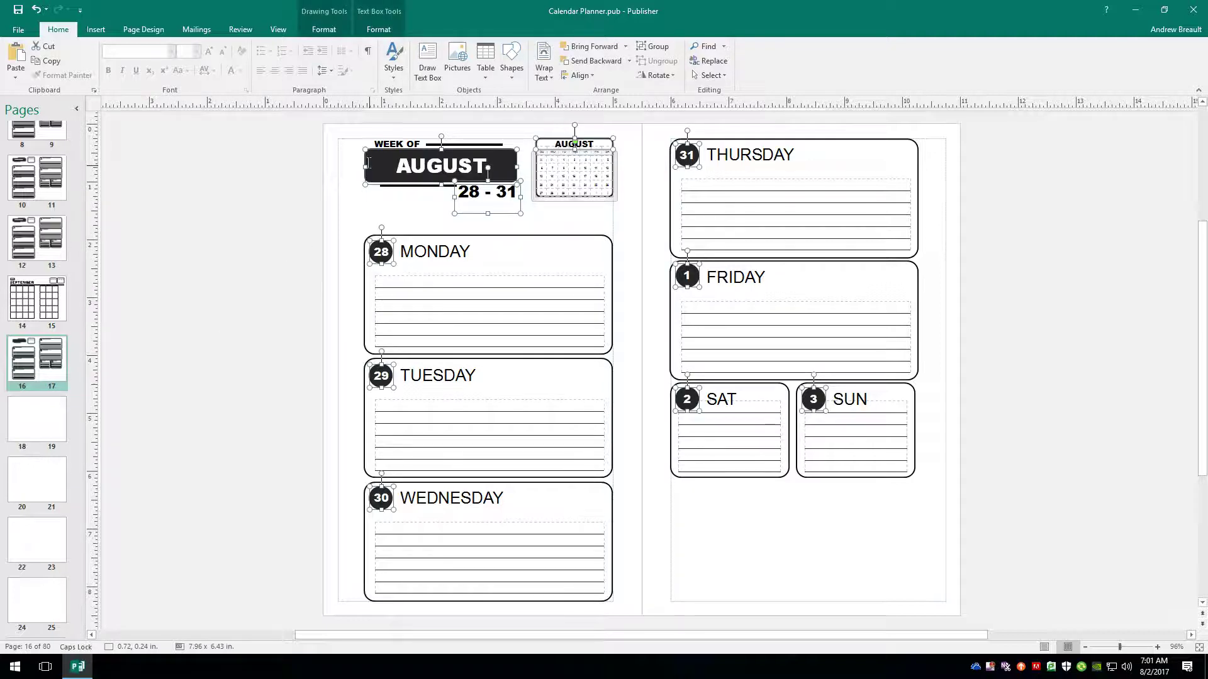
# - Change the week header's month from AUGUST to SEPTEMBER, checking the September month spread
pyautogui.doubleClick(491, 167)
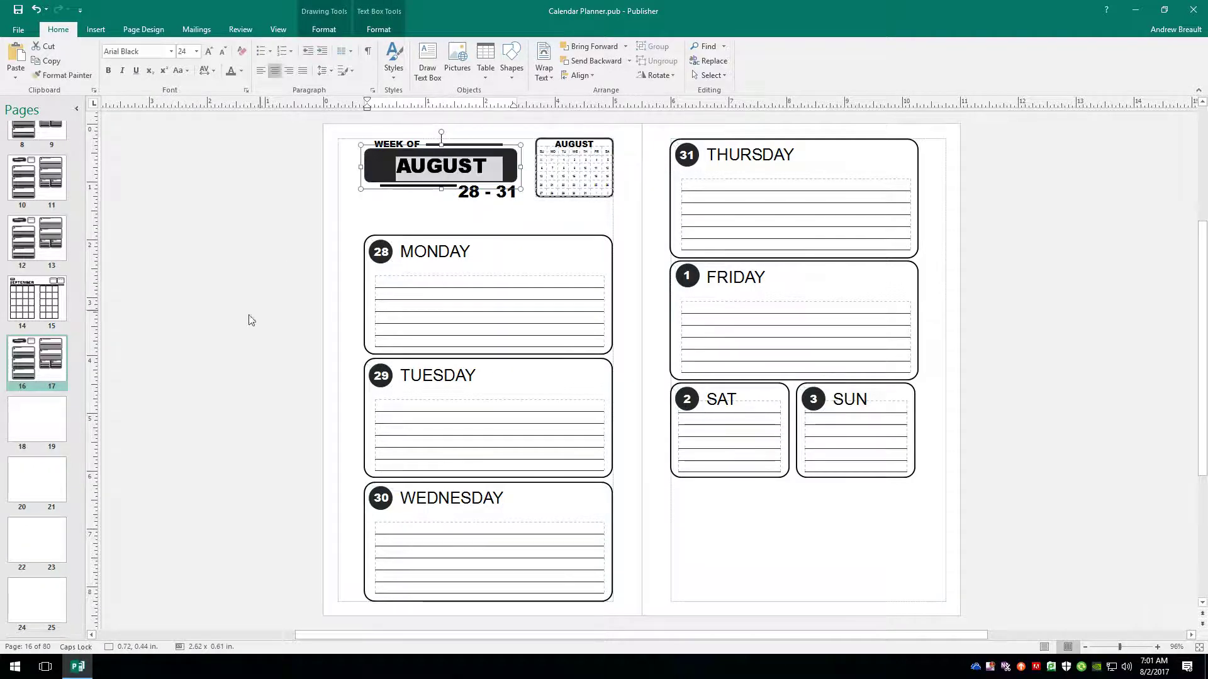
pyautogui.write('SE')
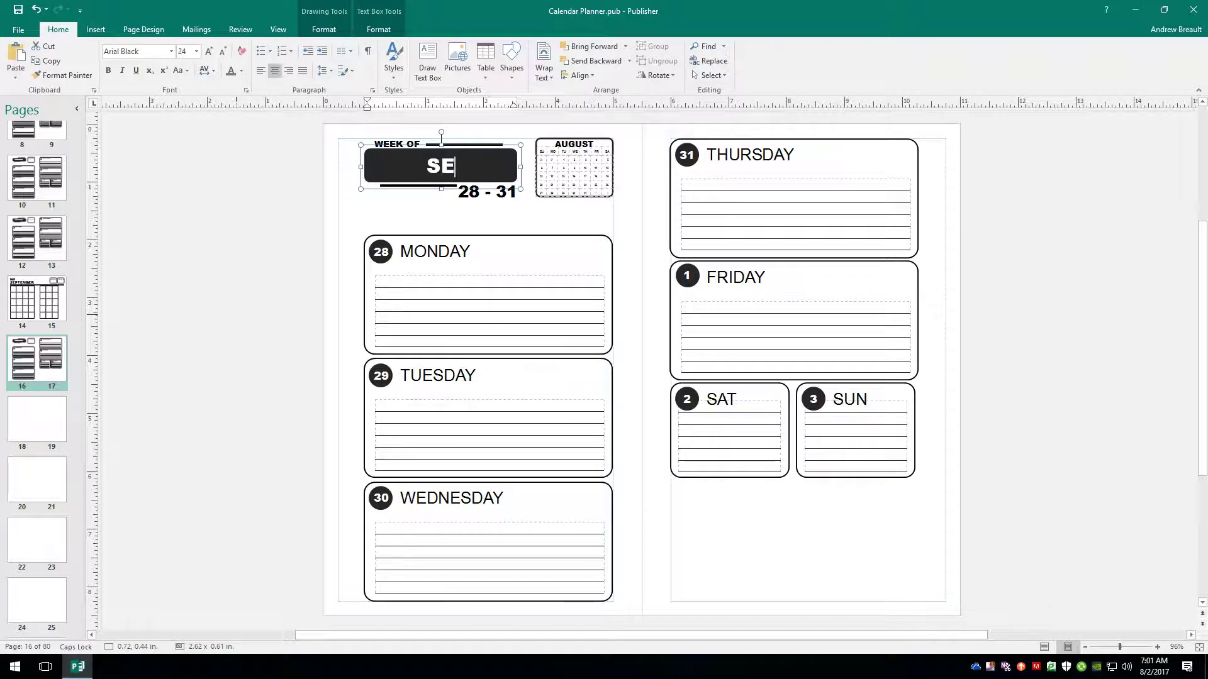
pyautogui.write('PTEMBER')
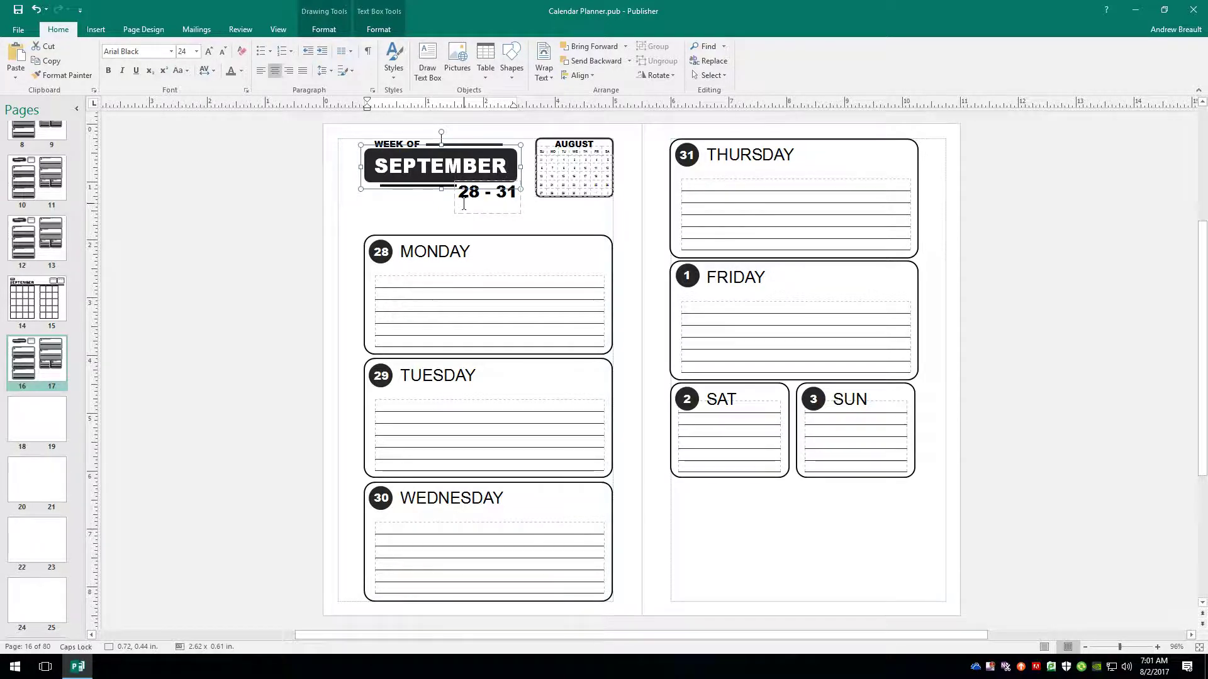
pyautogui.click(43, 315)
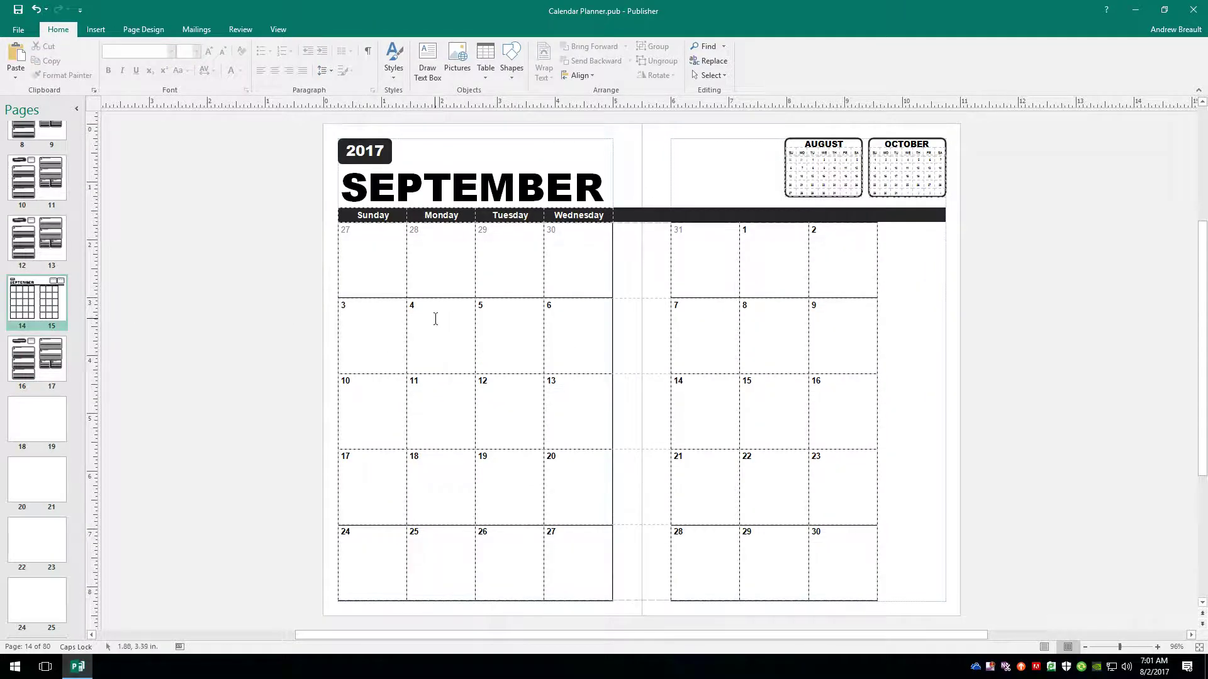
pyautogui.click(30, 362)
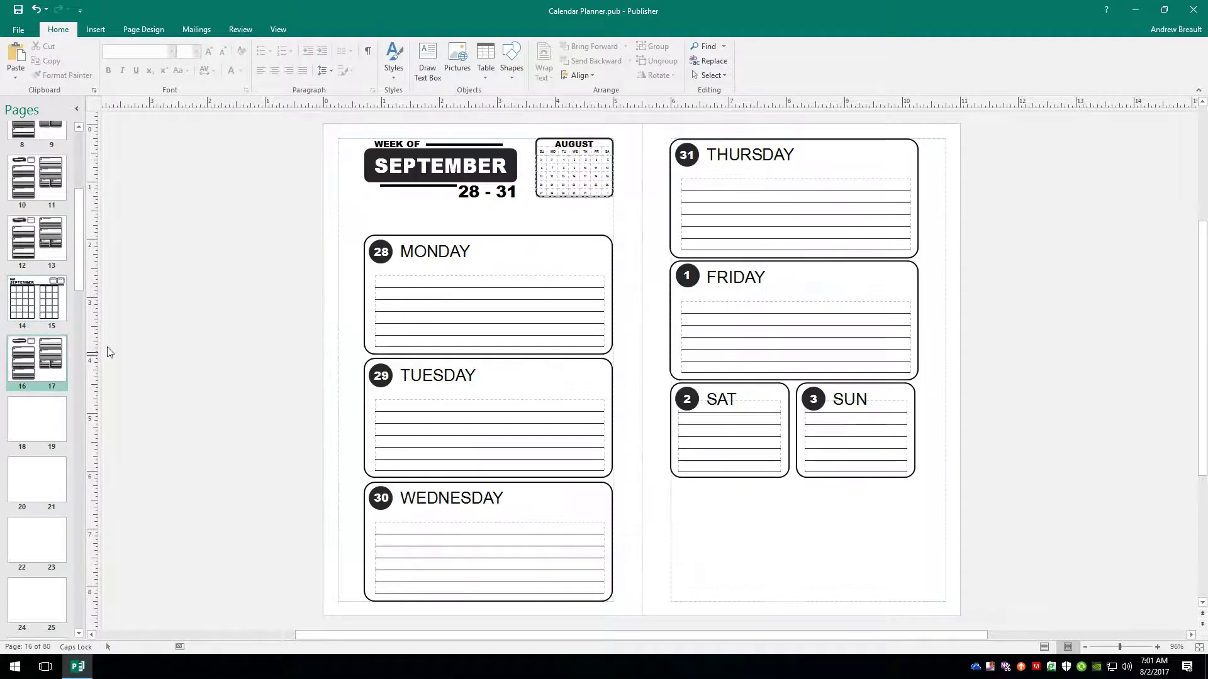
# - Set Monday's date to 4 and the week range to 4 - 10
pyautogui.click(381, 257)
pyautogui.doubleClick(380, 255)
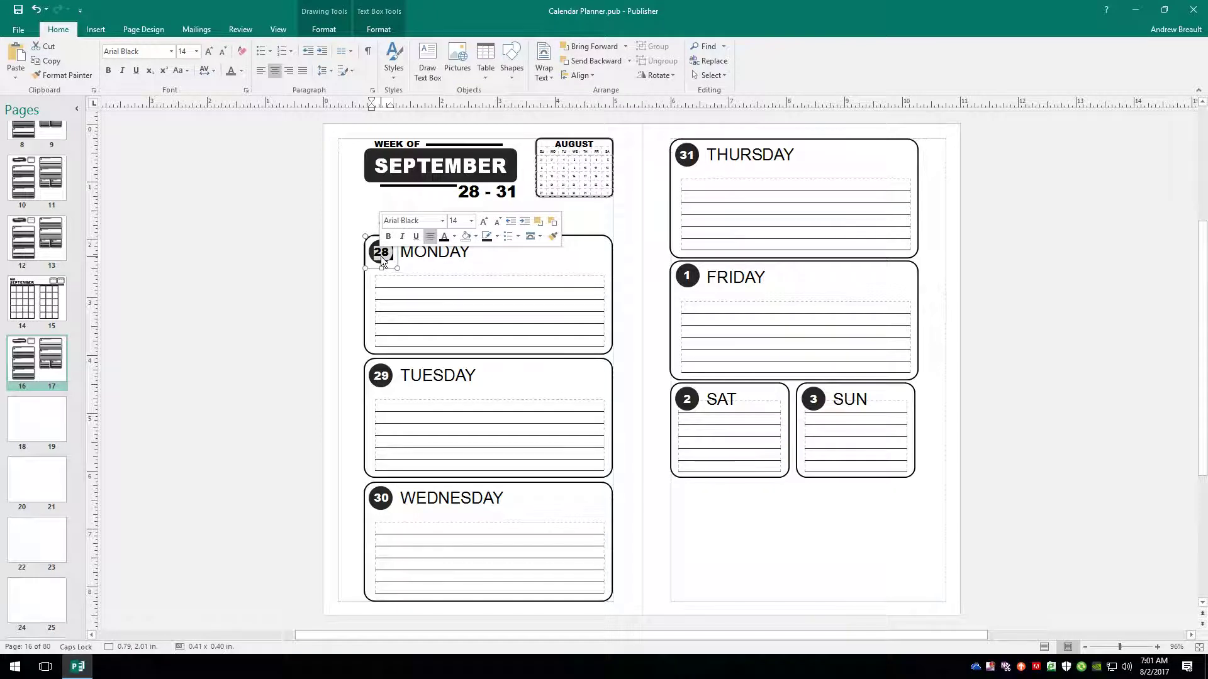
pyautogui.write('4')
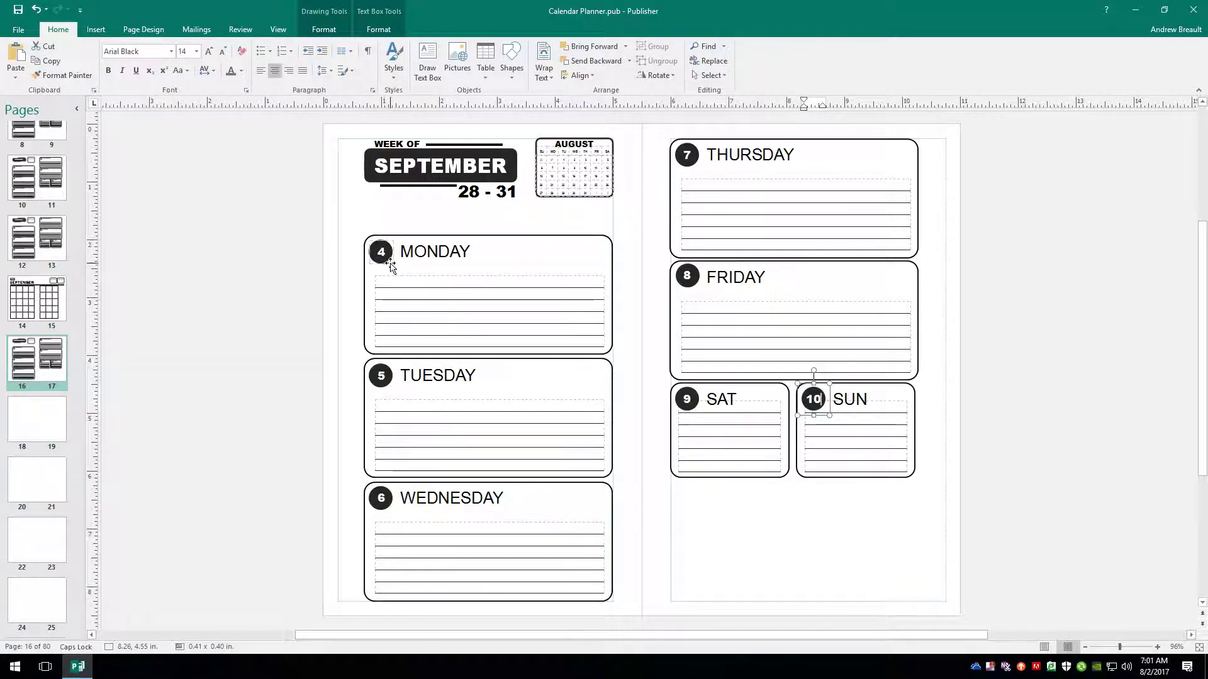
pyautogui.doubleClick(471, 190)
pyautogui.write('4')
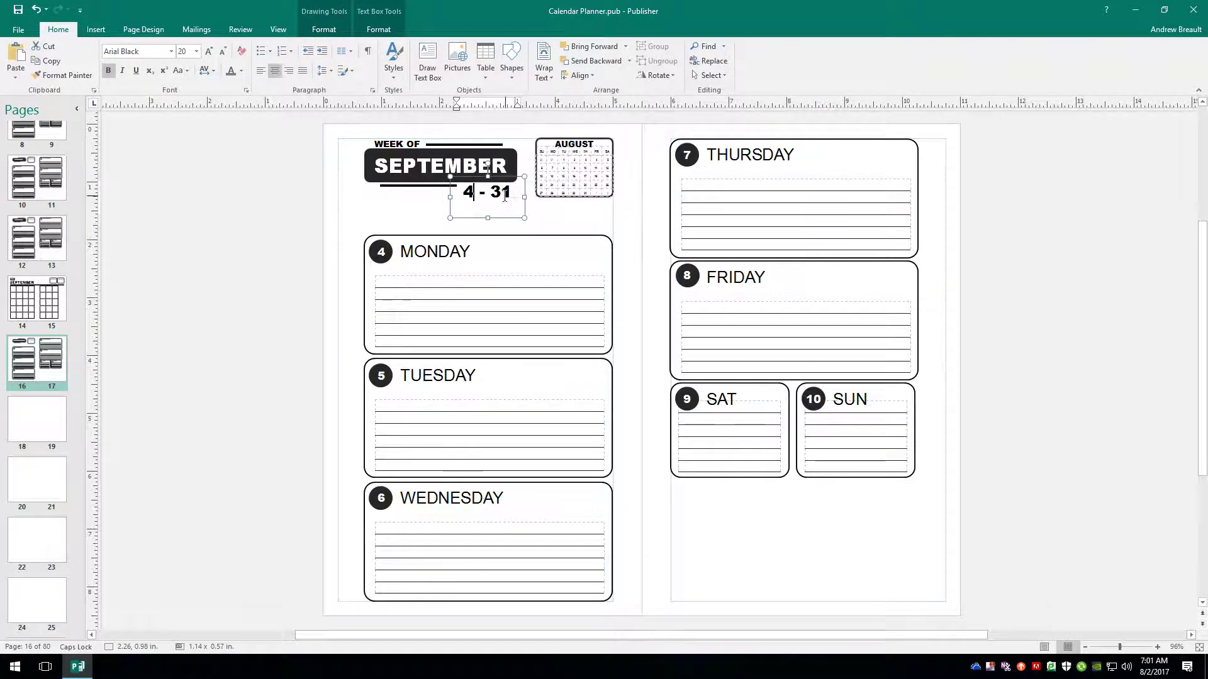
pyautogui.doubleClick(501, 193)
pyautogui.write('10')
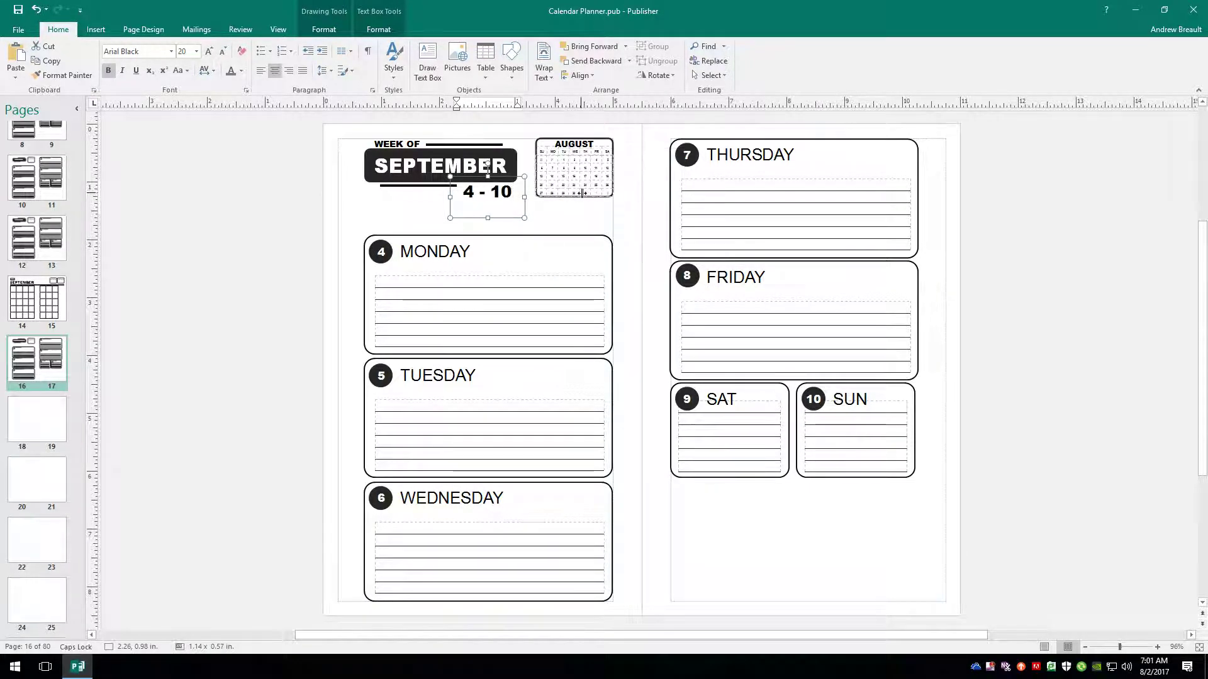
# - Retitle the mini calendar SEPTEMBER and delete its outdated August date table
pyautogui.click(577, 144)
pyautogui.doubleClick(577, 144)
pyautogui.write('SE')
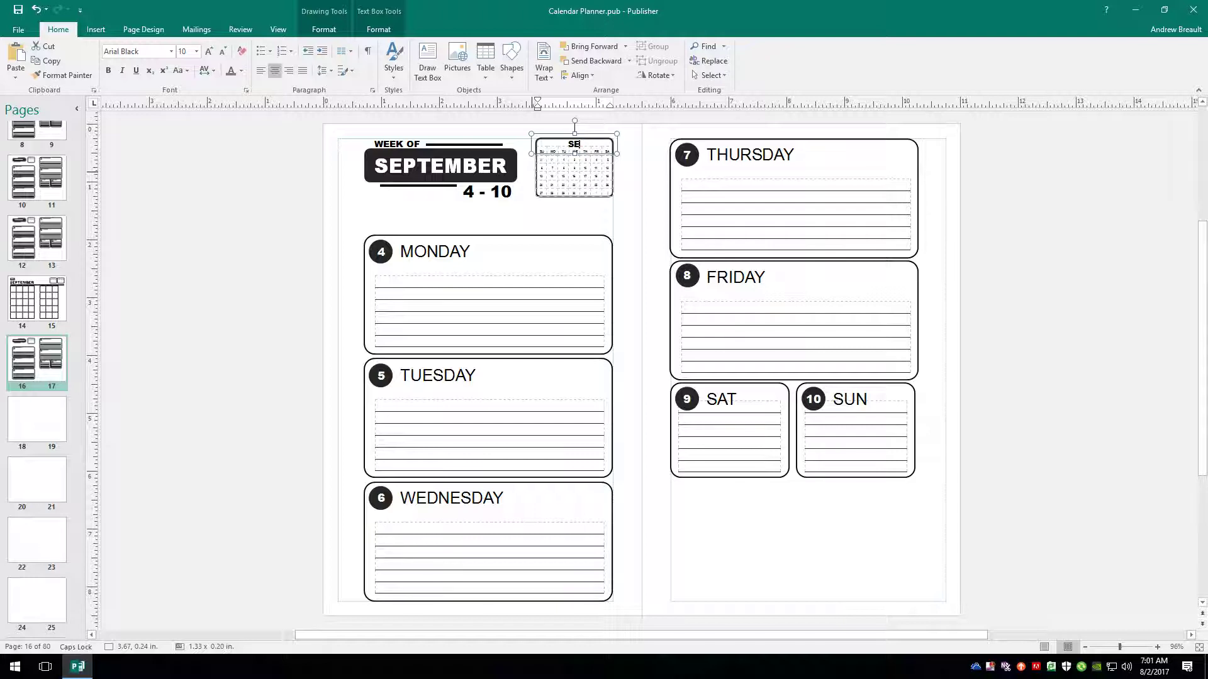
pyautogui.write('MTEMBER')
pyautogui.click(578, 197)
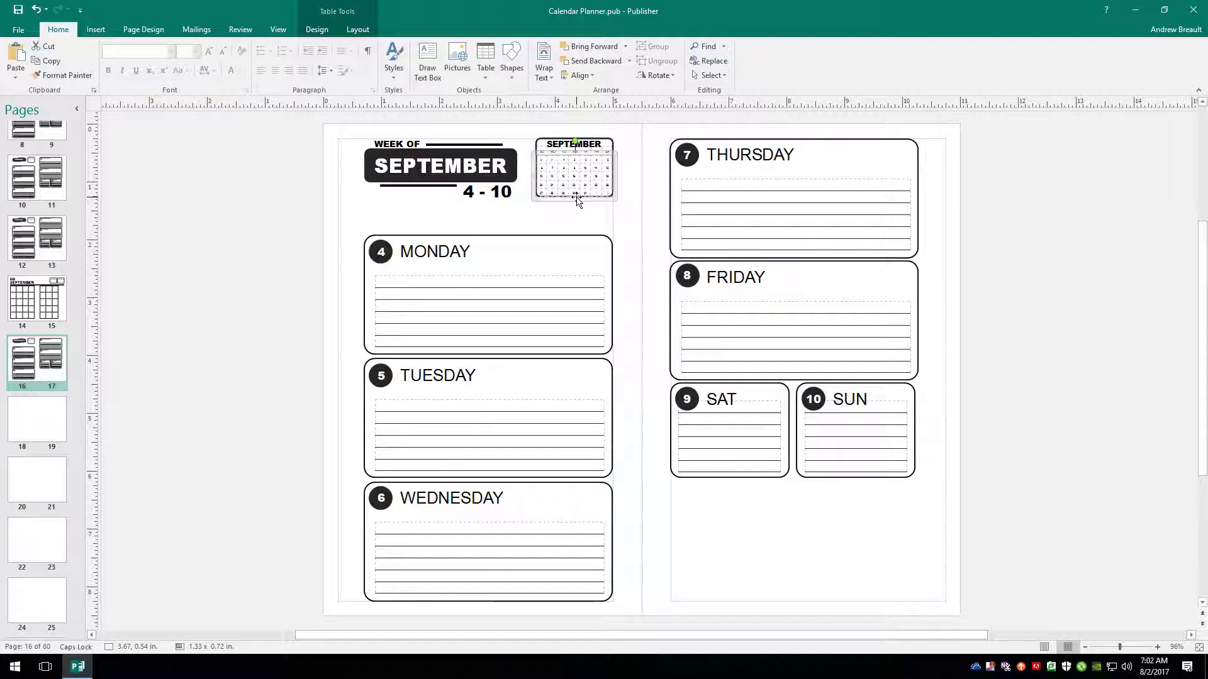
pyautogui.press('Delete')
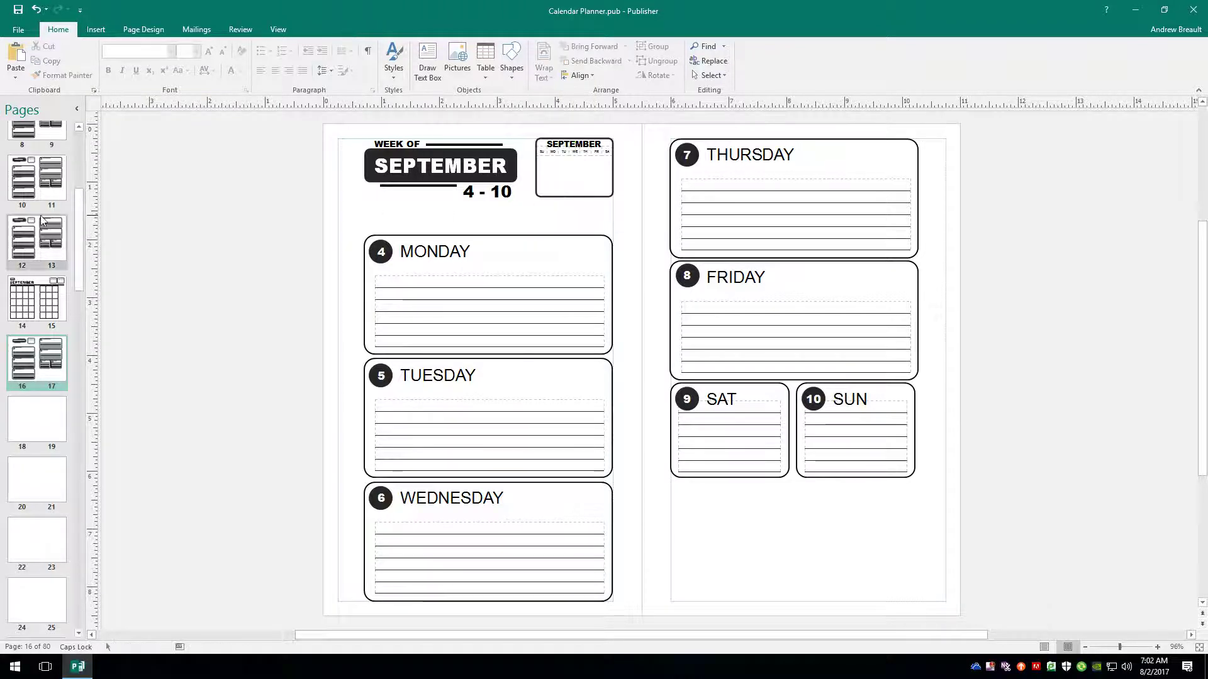
# - Copy the September mini calendar from pages 2–3 into the mini calendar box on pages 16–17
pyautogui.scroll(5, 34, 213)
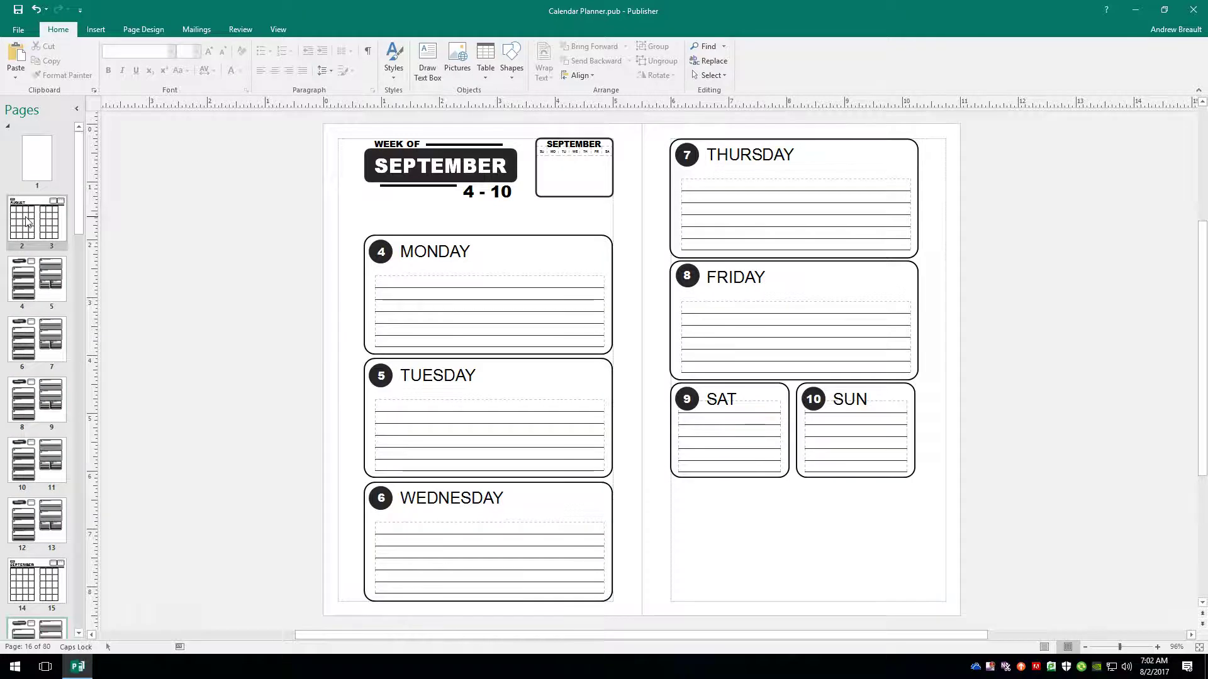
pyautogui.click(27, 221)
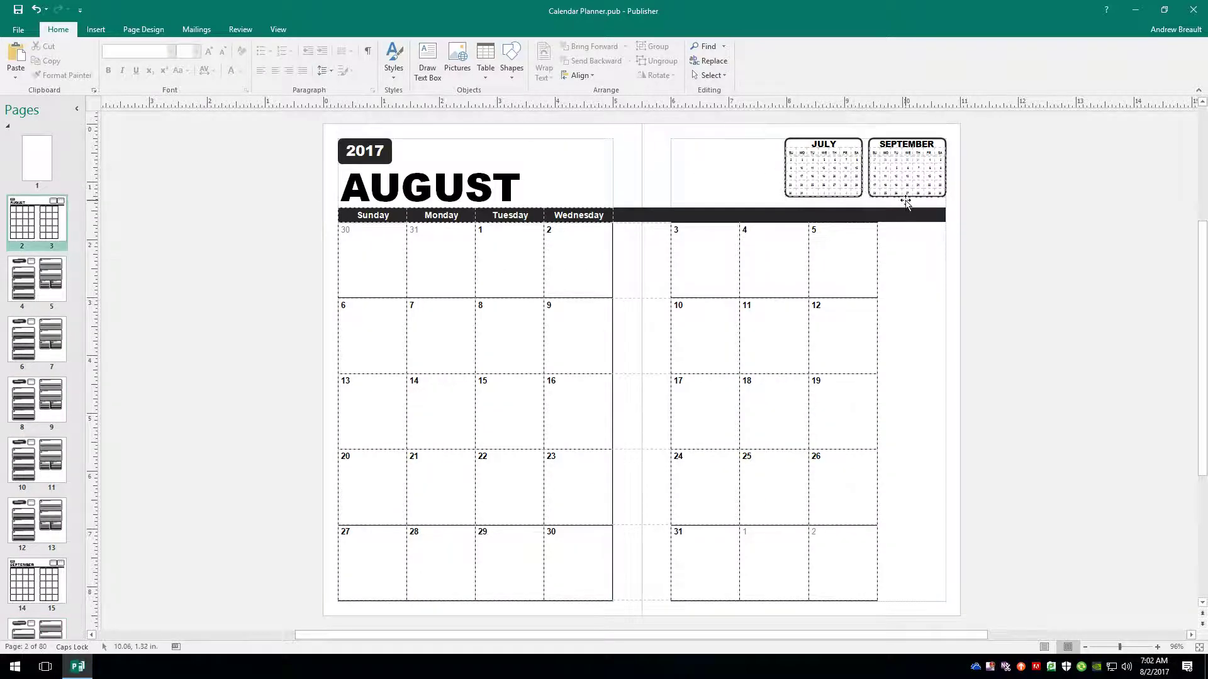
pyautogui.click(904, 199)
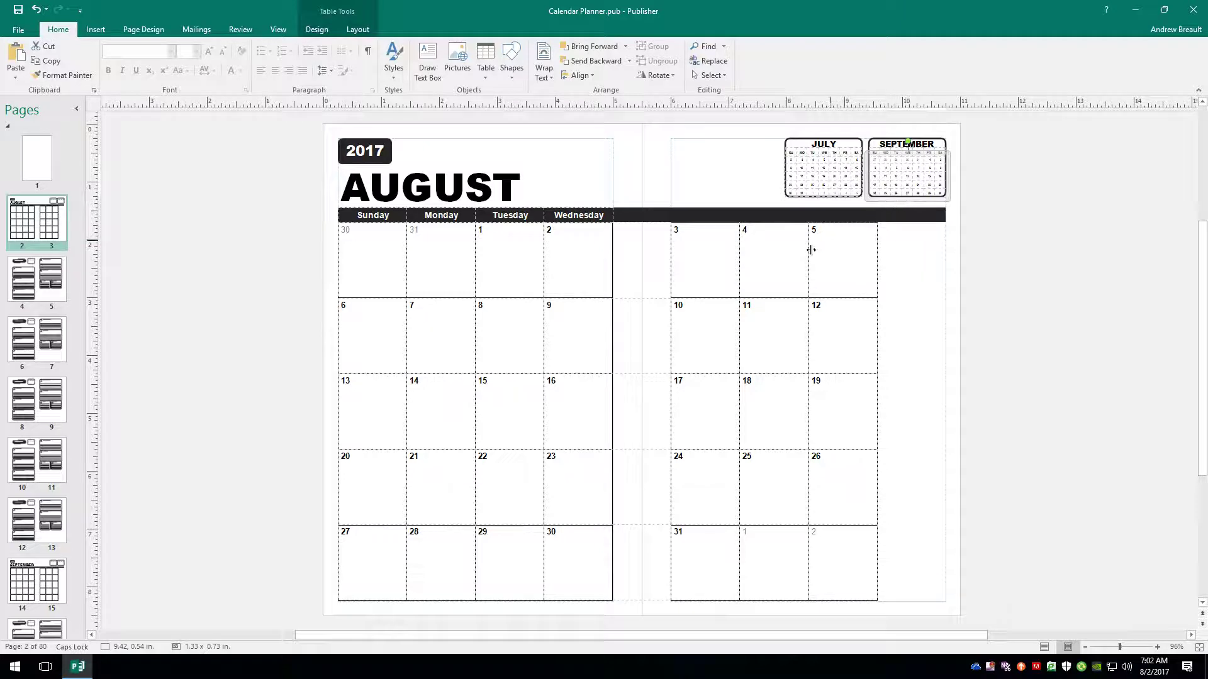
pyautogui.scroll(-3, 44, 559)
pyautogui.click(46, 568)
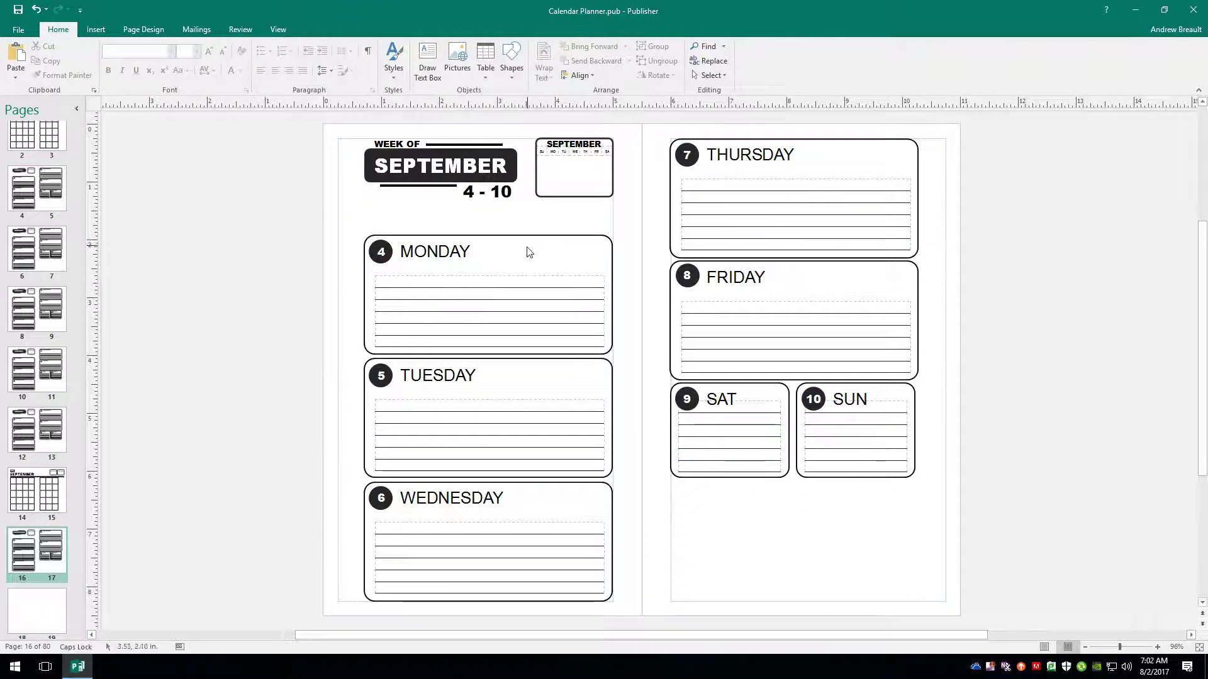
pyautogui.hotkey('ctrl', 'v')
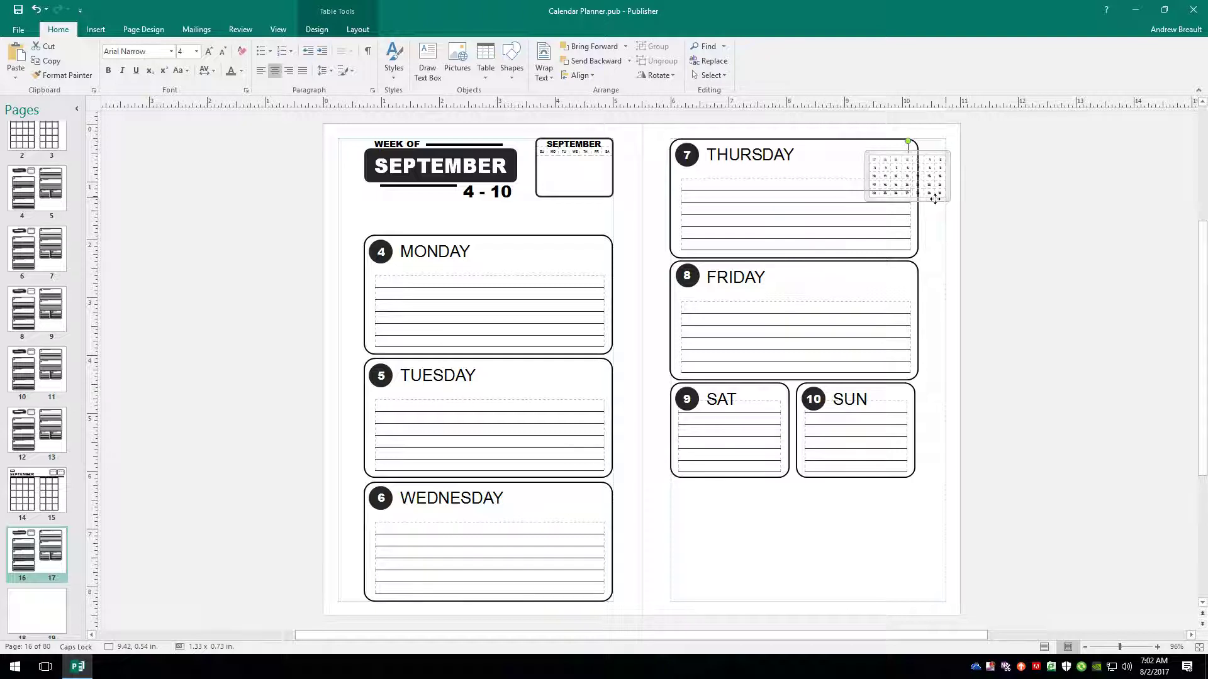
pyautogui.moveTo(935, 199); pyautogui.dragTo(613, 200)
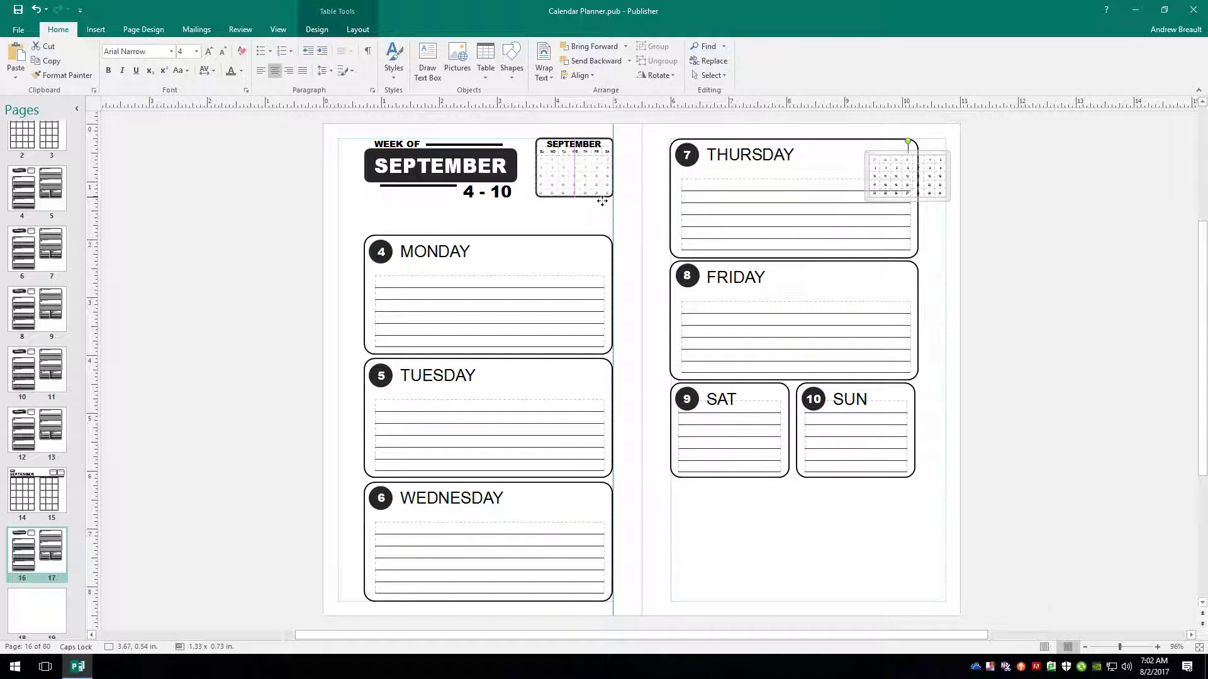
pyautogui.moveTo(602, 201); pyautogui.dragTo(601, 198)
pyautogui.click(623, 227)
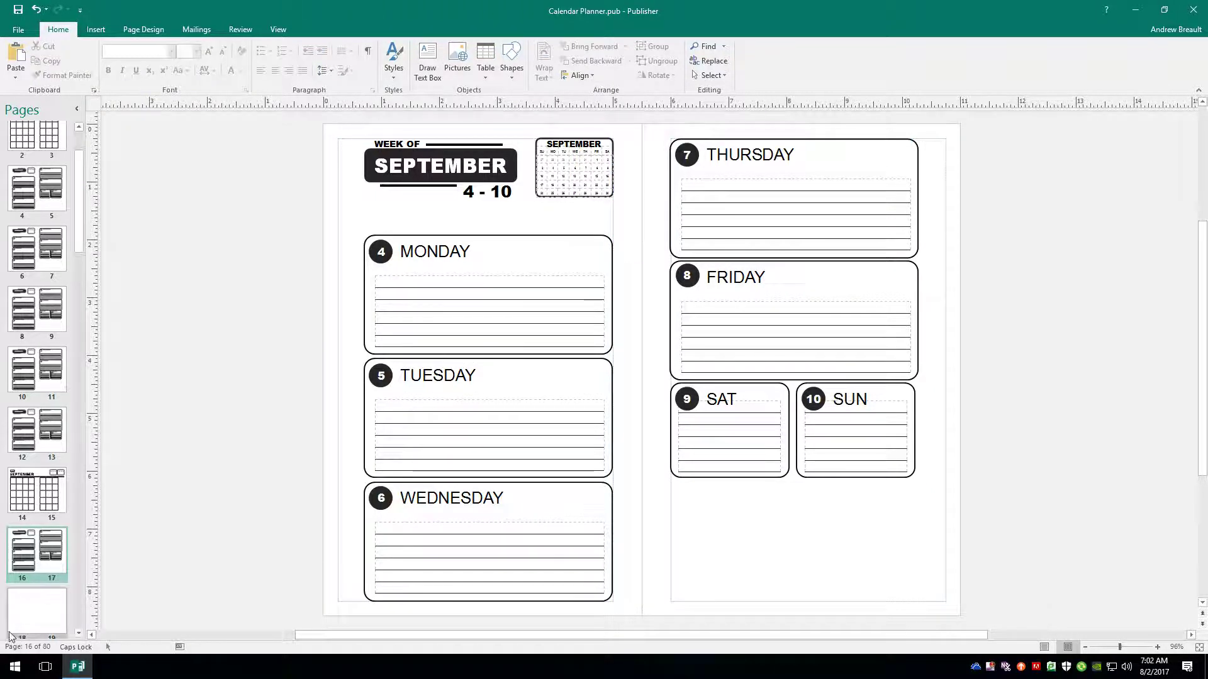
# - Select and copy all the September 4–10 week content on pages 16–17
pyautogui.scroll(-1, 119, 480)
pyautogui.scroll(-3, 42, 516)
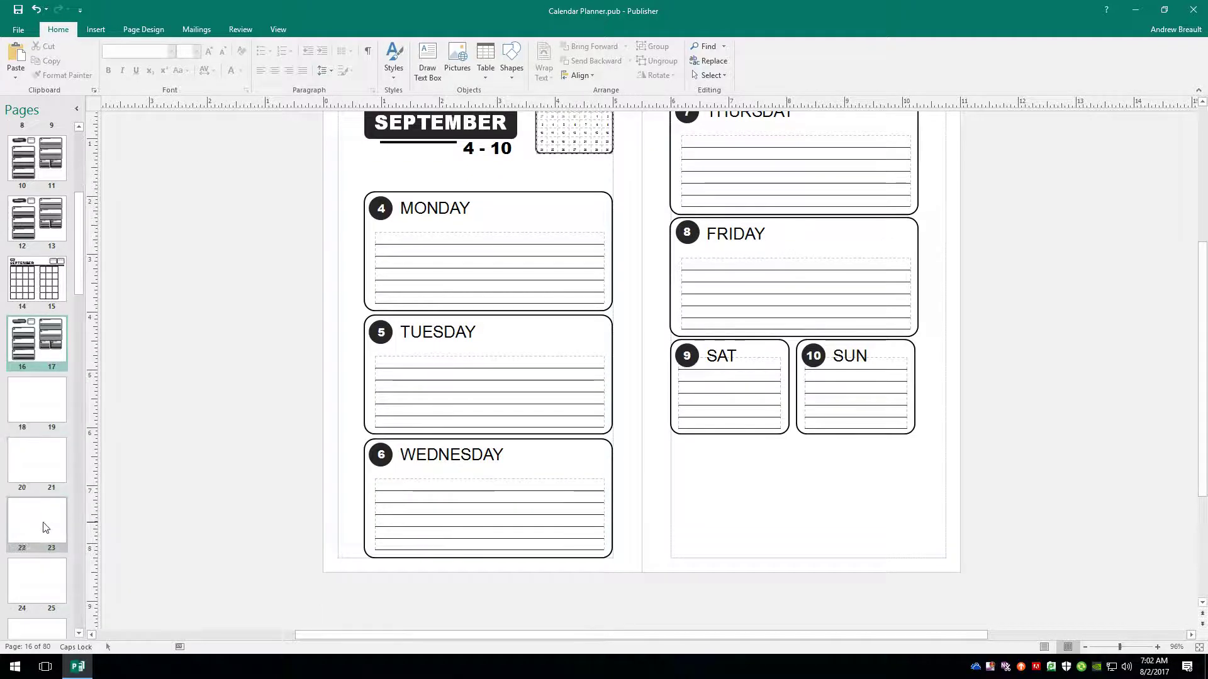
pyautogui.scroll(-1, 37, 522)
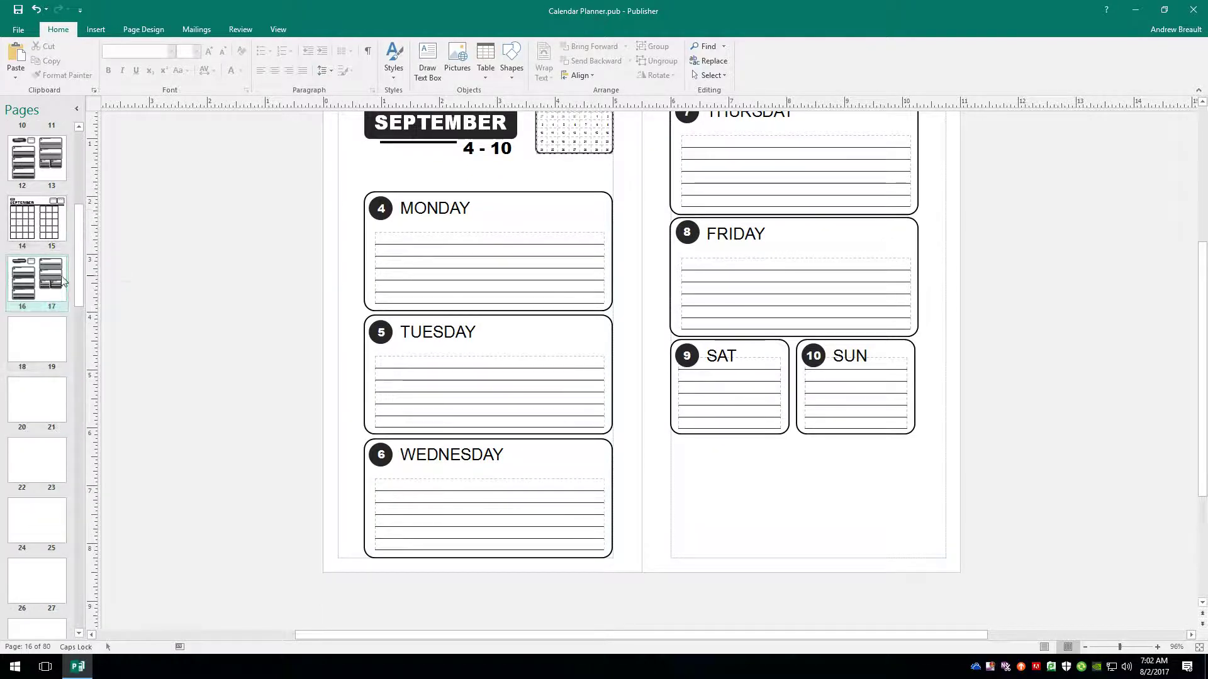
pyautogui.click(54, 296)
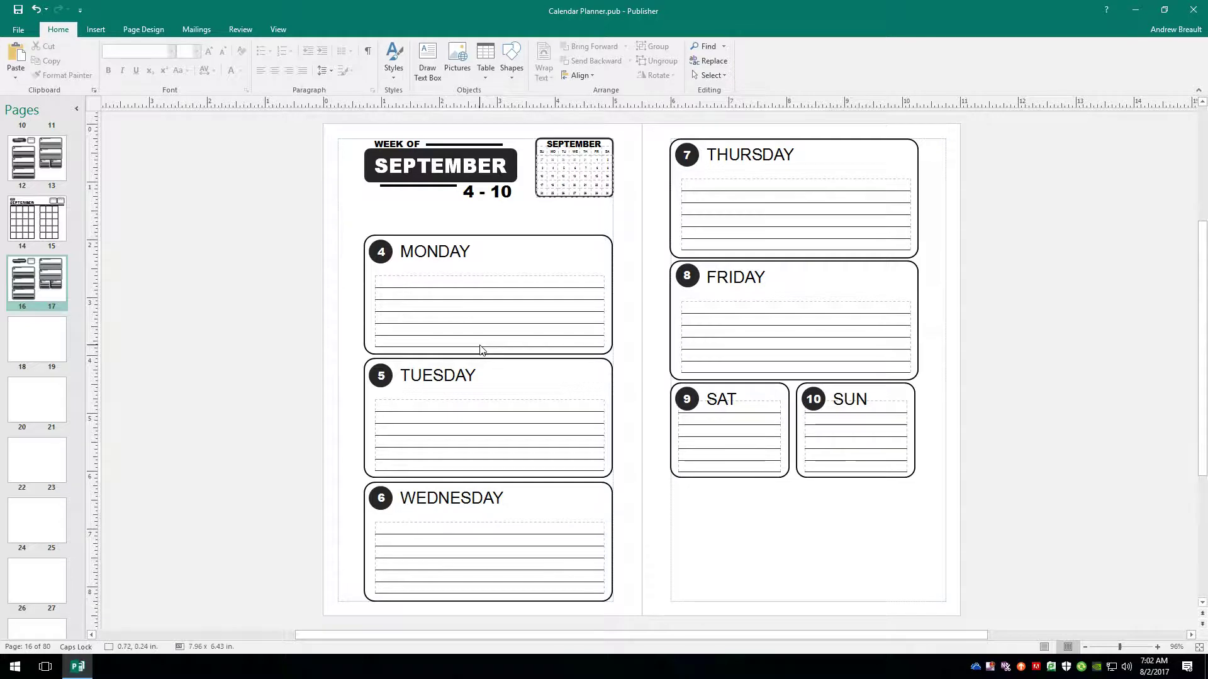
pyautogui.hotkey('ctrl', 'a')
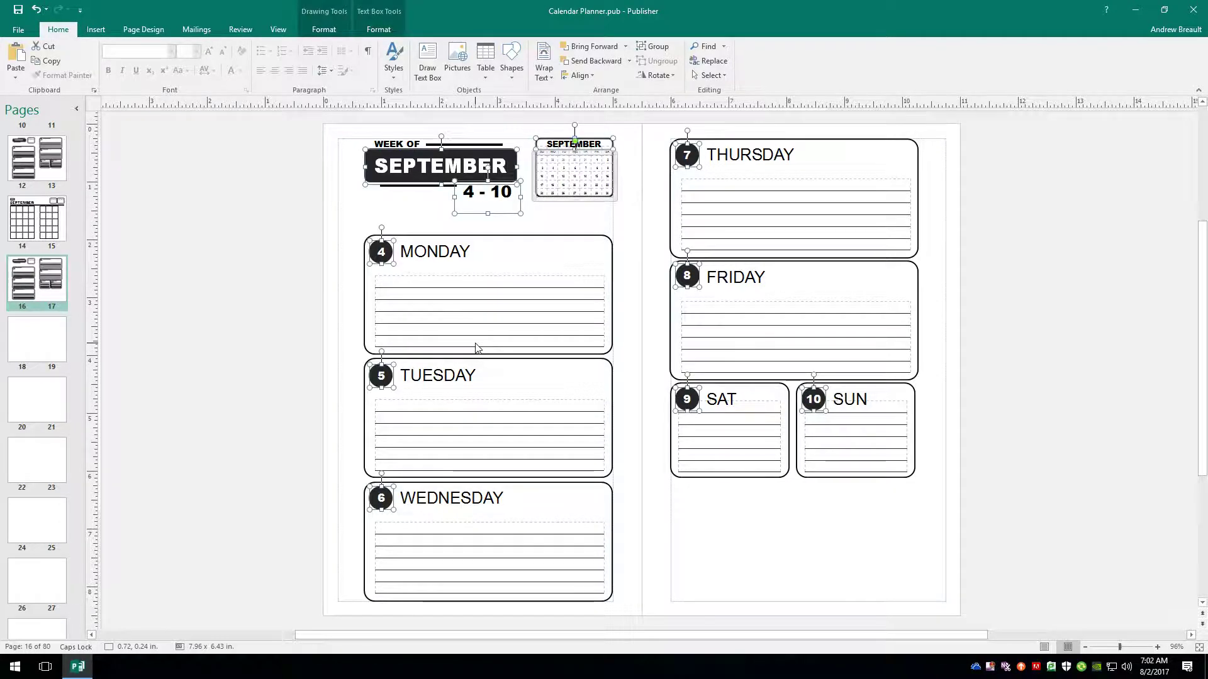
# - Apply the Week View (C) master to pages 18–19 and paste the copied week content there
pyautogui.rightClick(32, 345)
pyautogui.moveTo(107, 464)
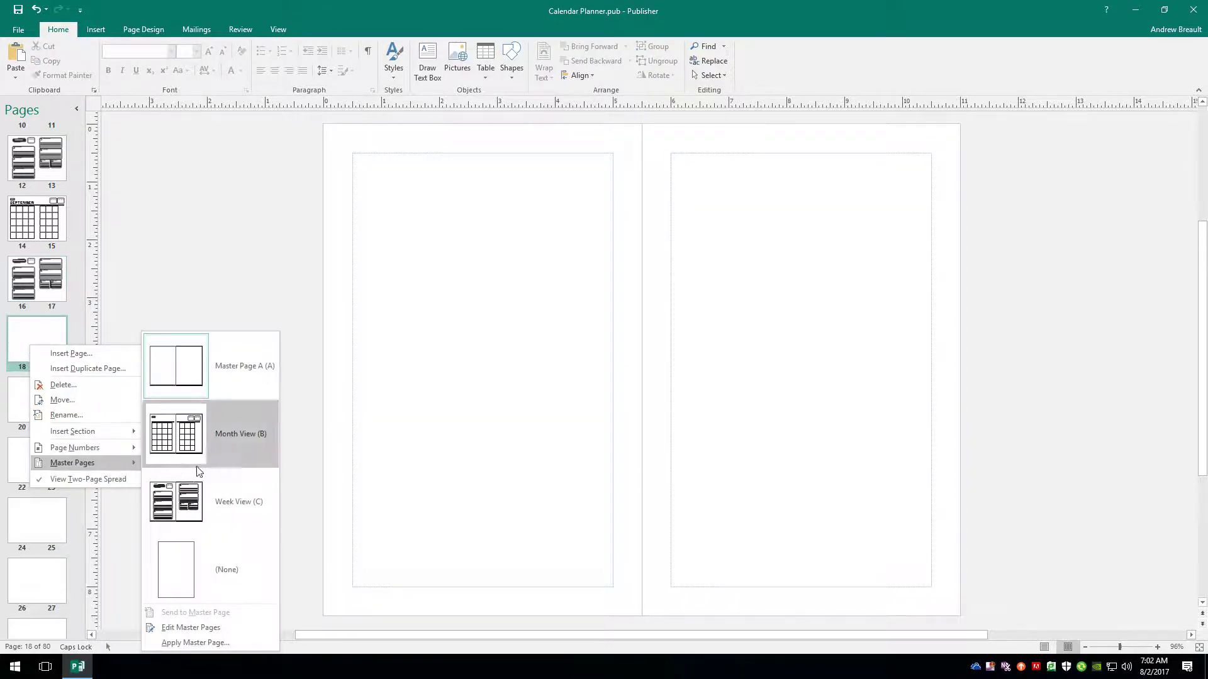
pyautogui.click(186, 497)
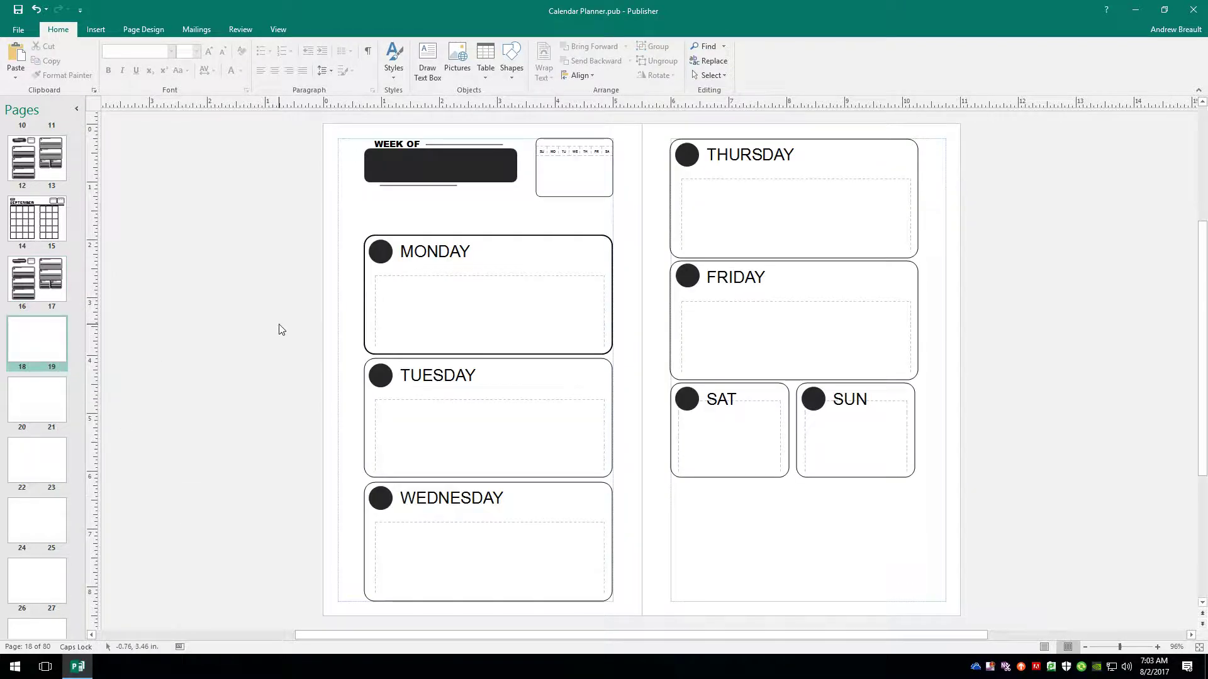
pyautogui.hotkey('ctrl', 'v')
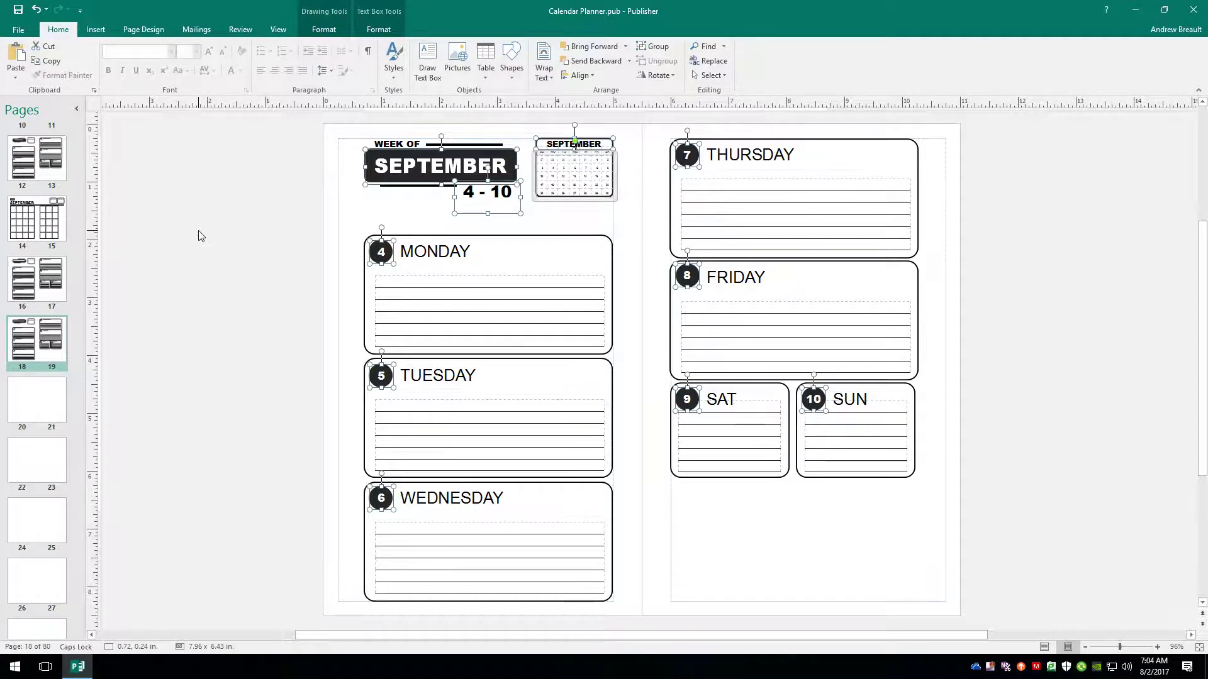
pyautogui.click(255, 277)
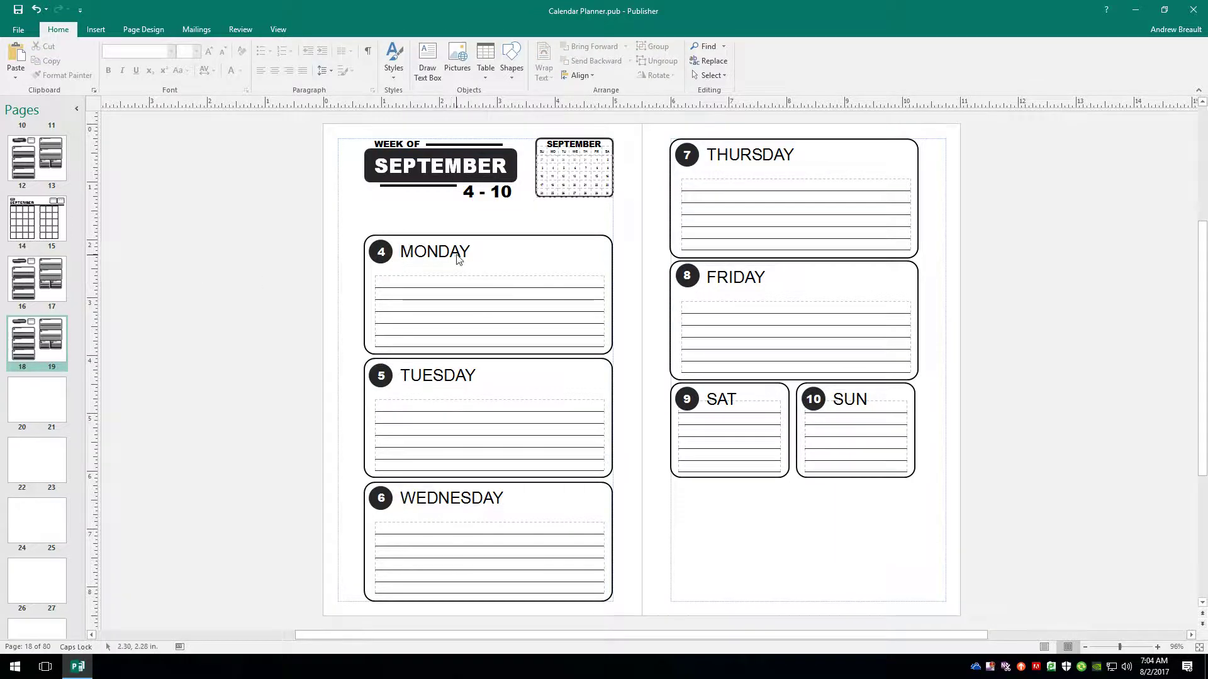